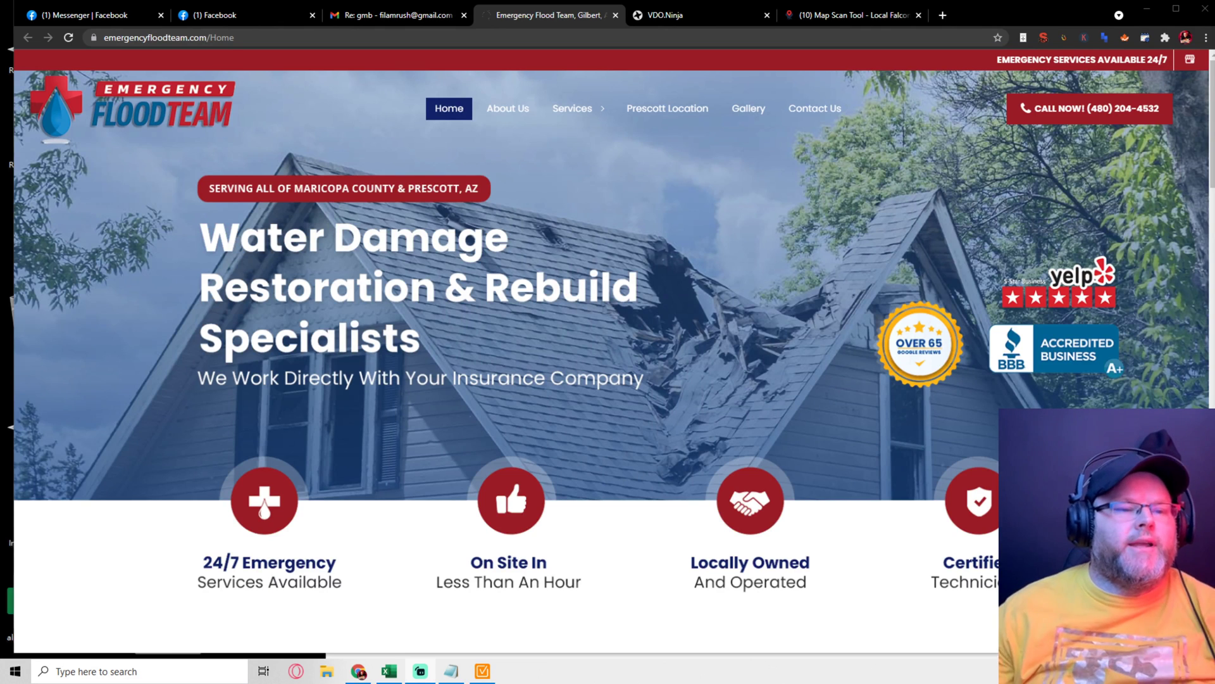
# Step: Bring up the audit notes, move them aside, then hide them to view the website
pyautogui.click(451, 671)
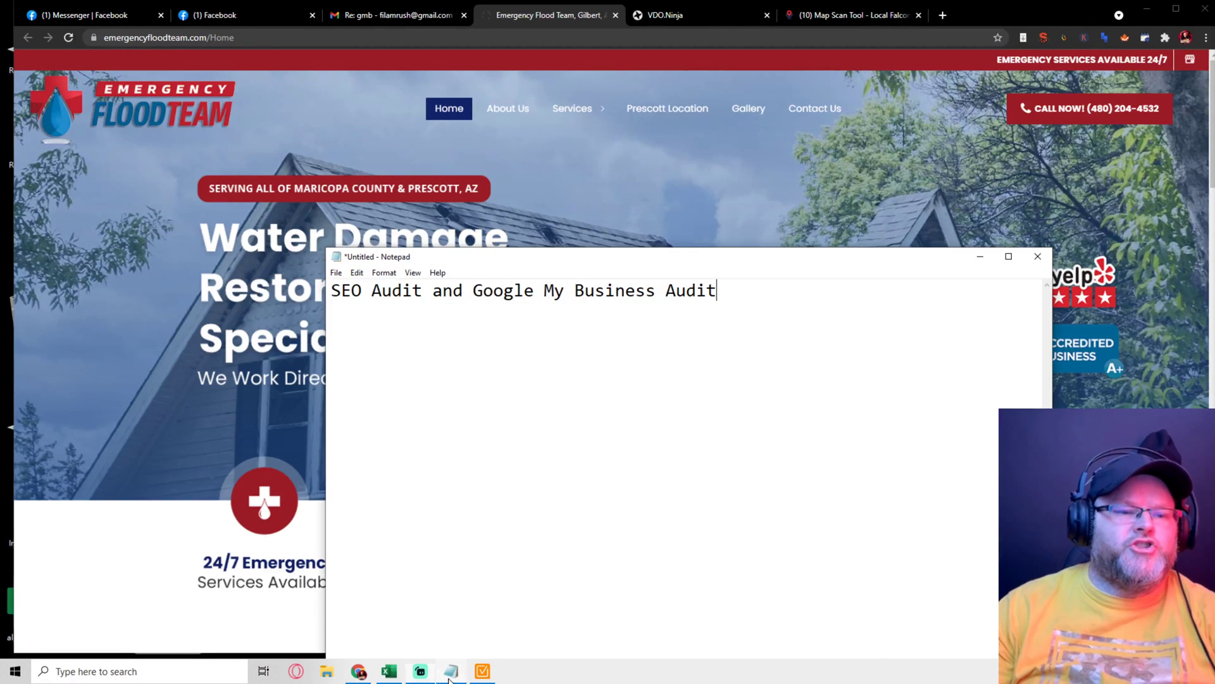
pyautogui.moveTo(690, 264)
pyautogui.mouseDown()
pyautogui.moveTo(576, 222)
pyautogui.moveTo(382, 49)
pyautogui.mouseUp()
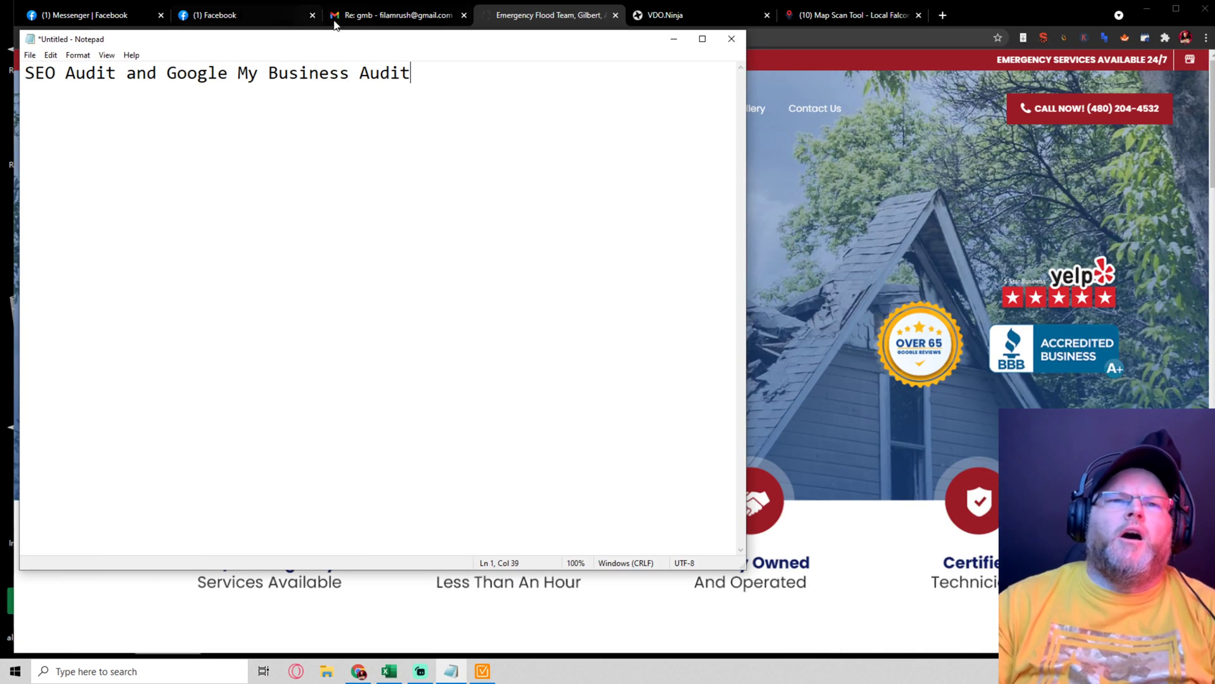
pyautogui.click(670, 42)
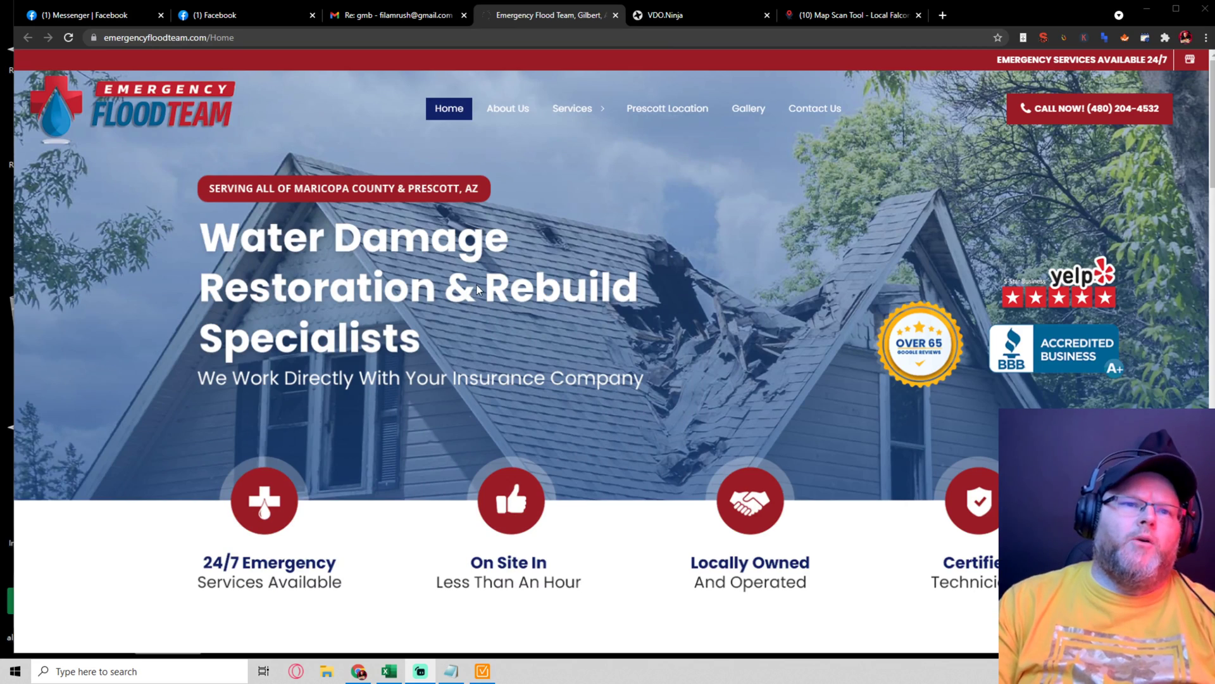
pyautogui.scroll(-2, 628, 310)
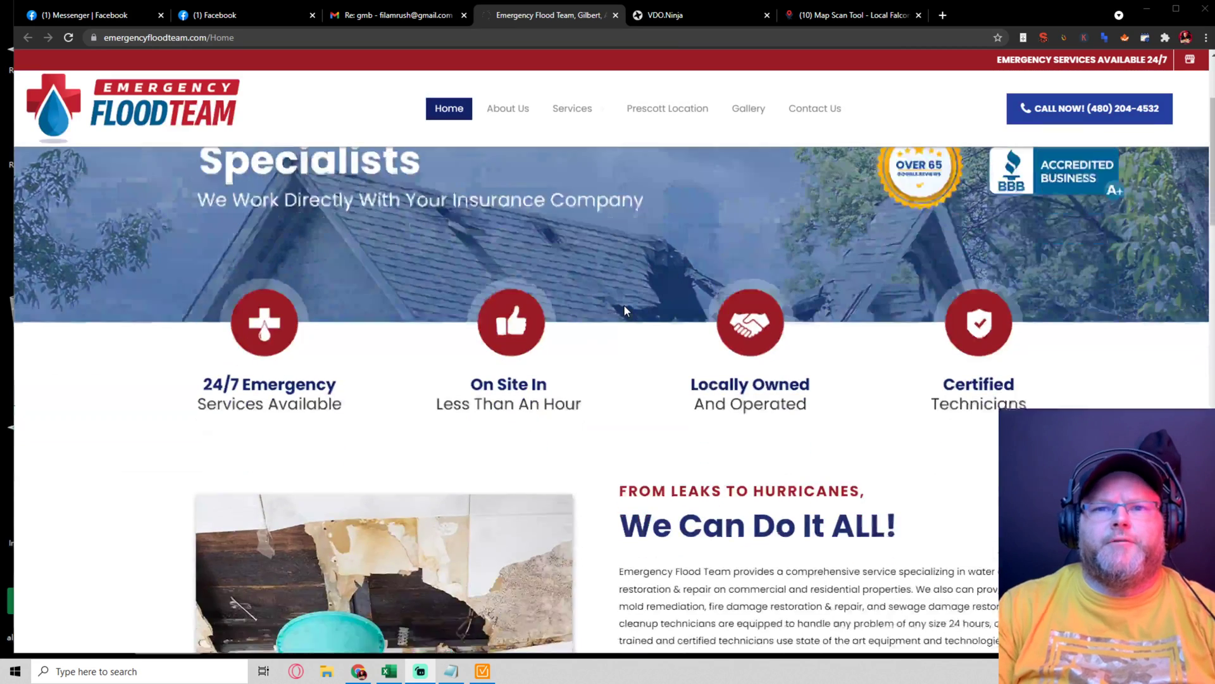
pyautogui.scroll(2, 626, 309)
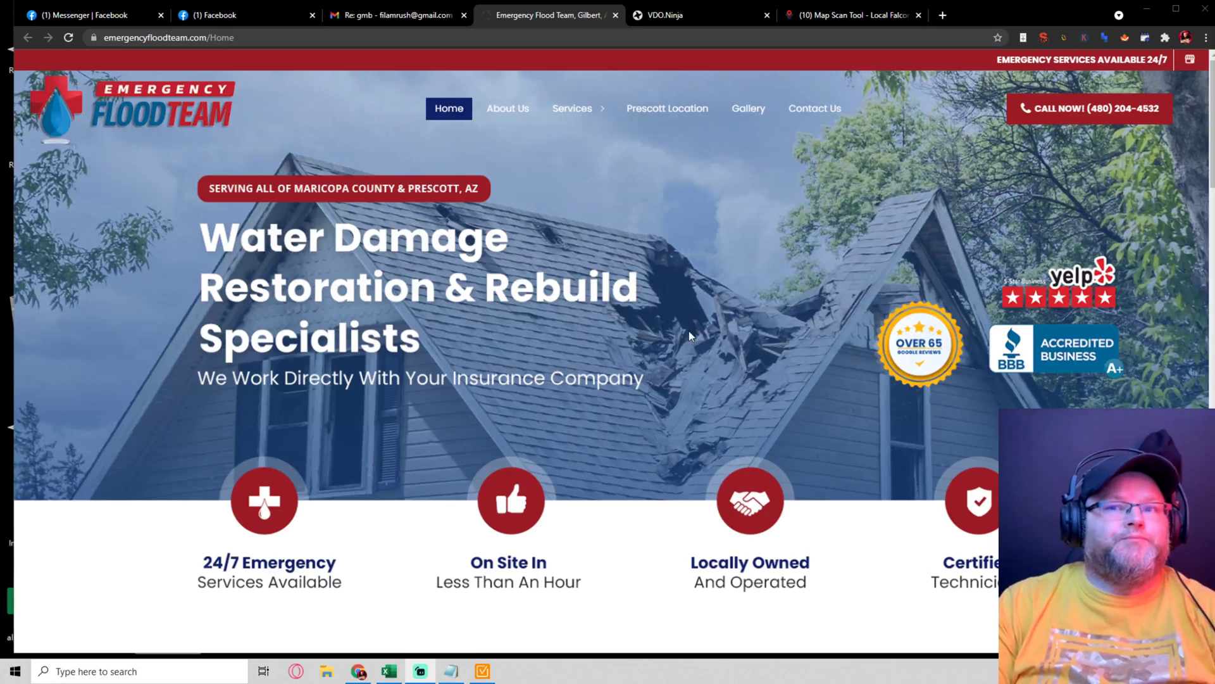
pyautogui.scroll(-3, 689, 331)
pyautogui.scroll(-2, 689, 330)
pyautogui.scroll(5, 688, 331)
pyautogui.scroll(-4, 688, 331)
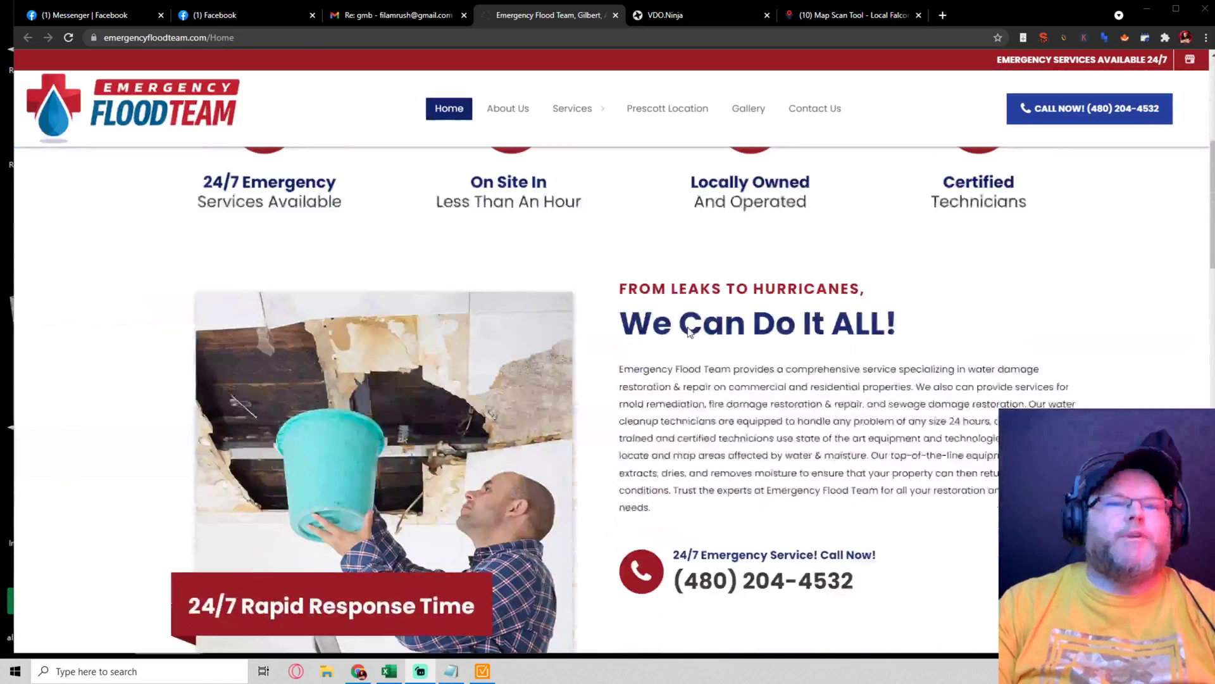
pyautogui.scroll(-3, 688, 328)
pyautogui.scroll(-2, 688, 327)
pyautogui.scroll(3, 691, 323)
pyautogui.scroll(3, 692, 318)
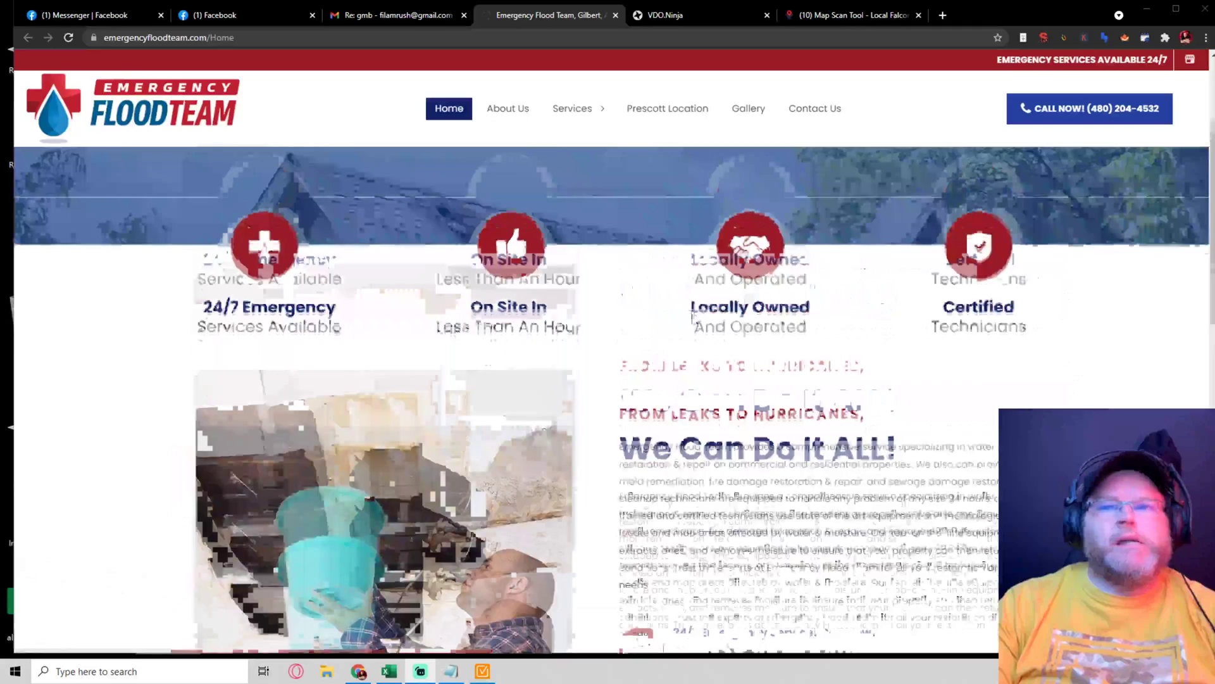
pyautogui.scroll(3, 691, 312)
pyautogui.scroll(-2, 716, 157)
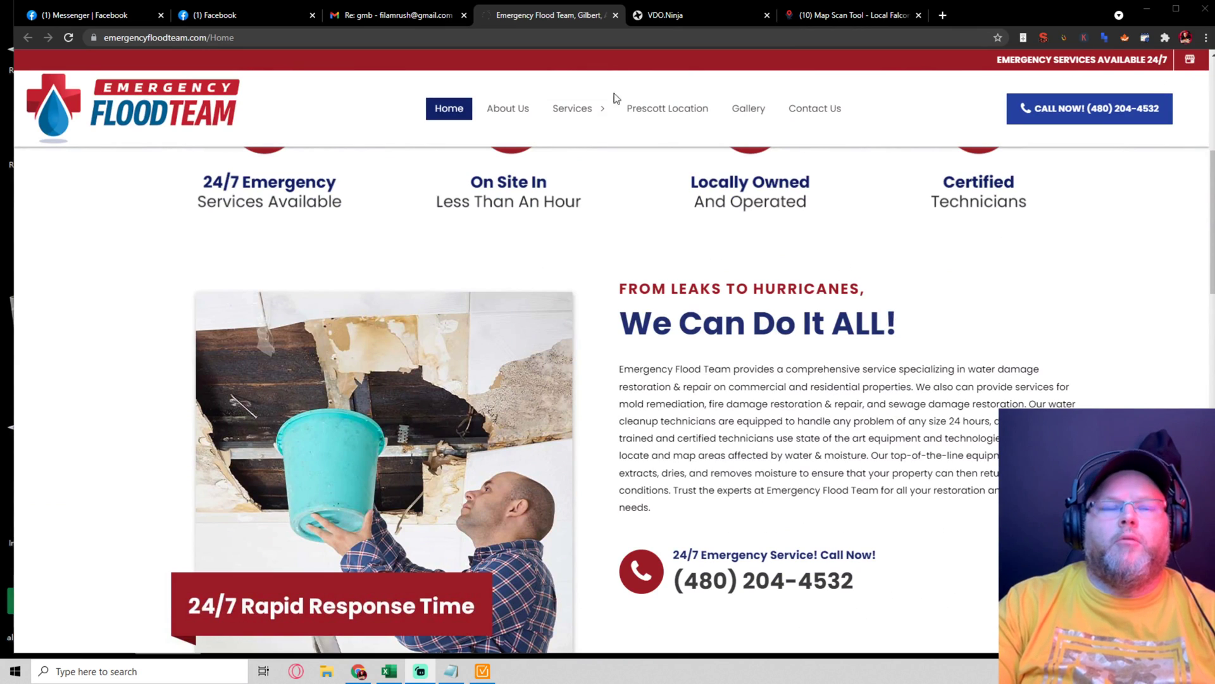
pyautogui.scroll(4, 521, 448)
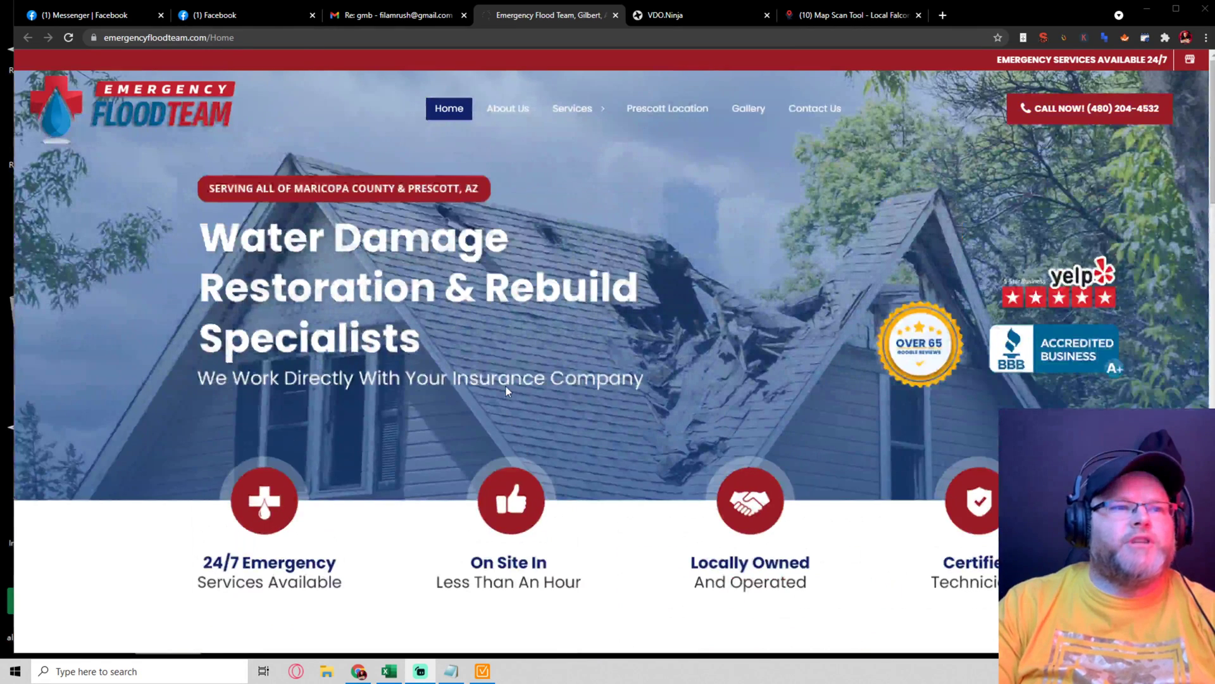
pyautogui.scroll(-1, 506, 387)
pyautogui.scroll(1, 482, 339)
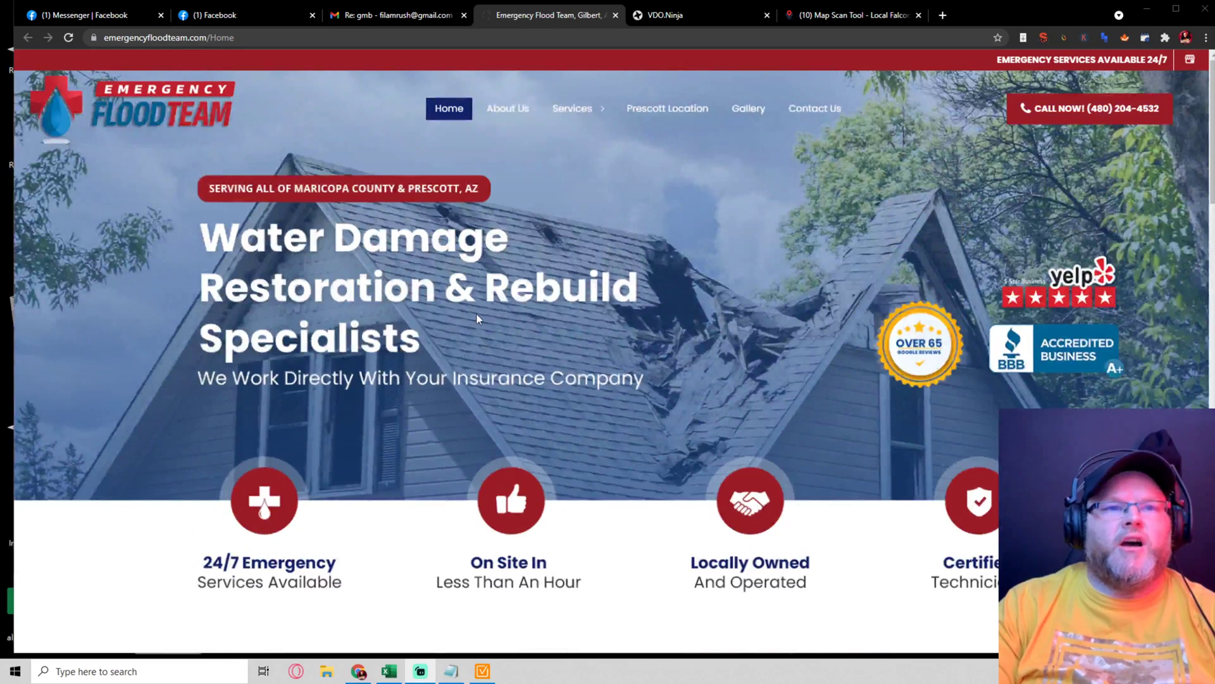
pyautogui.scroll(-2, 477, 315)
pyautogui.scroll(-2, 476, 314)
pyautogui.scroll(-2, 477, 315)
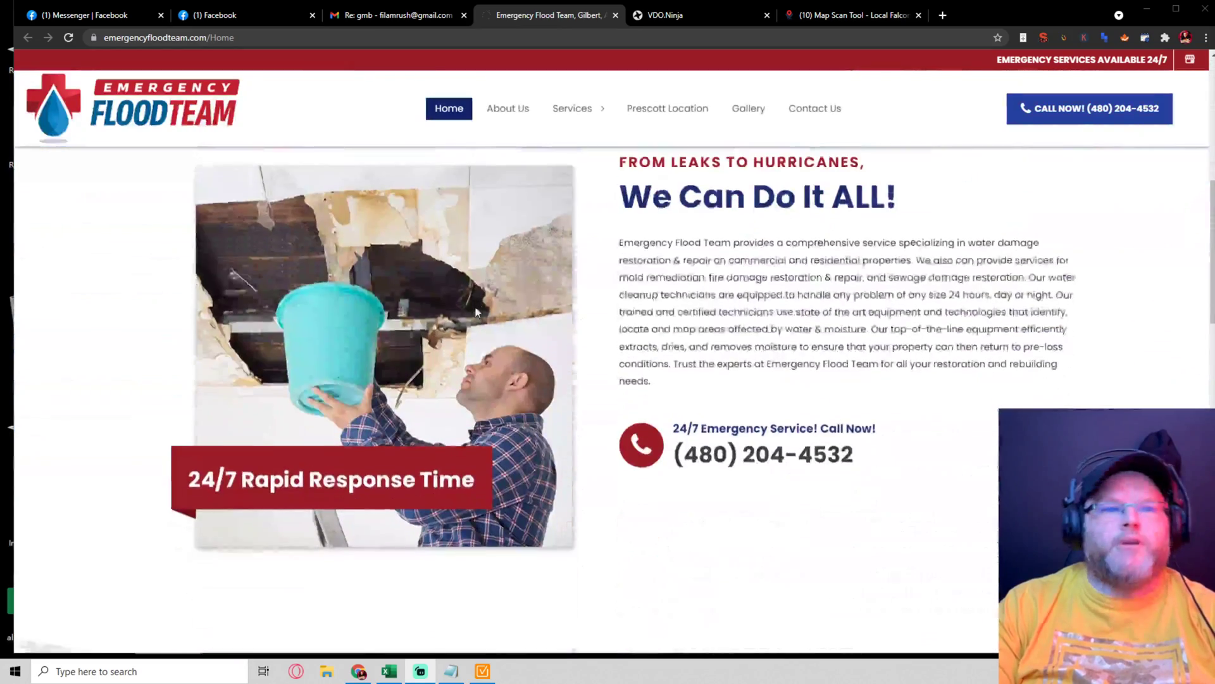
pyautogui.scroll(-3, 477, 311)
pyautogui.scroll(-4, 477, 310)
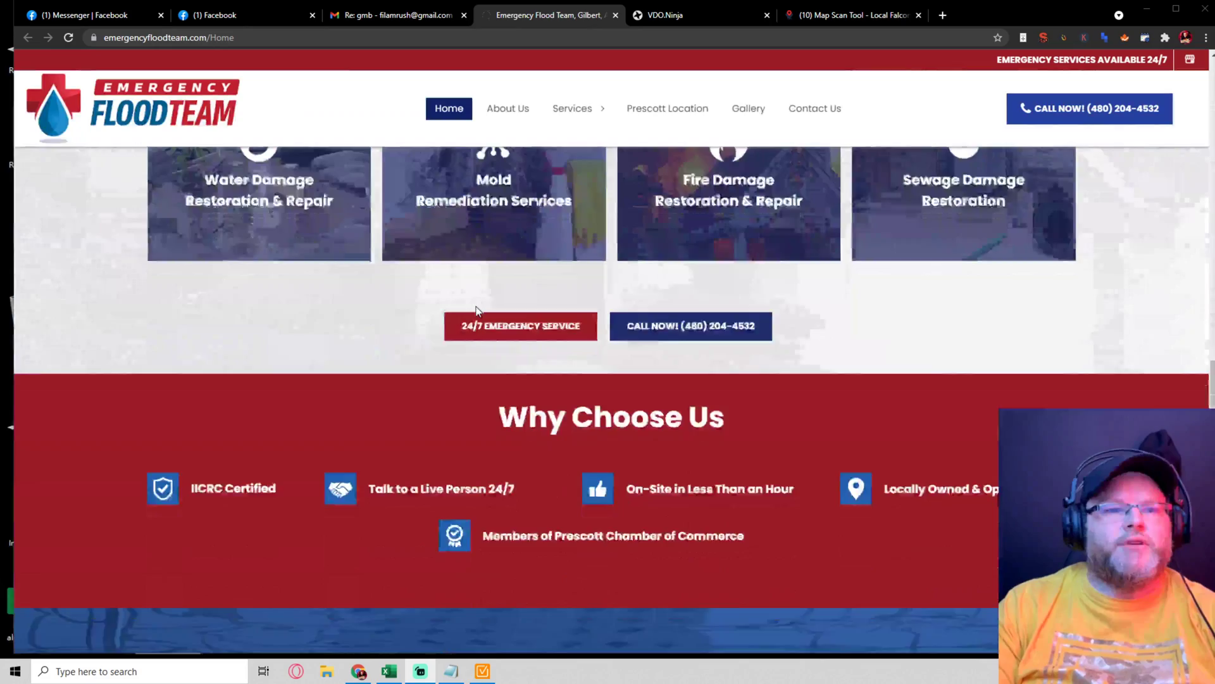
pyautogui.scroll(3, 477, 312)
pyautogui.scroll(4, 475, 310)
pyautogui.scroll(5, 480, 309)
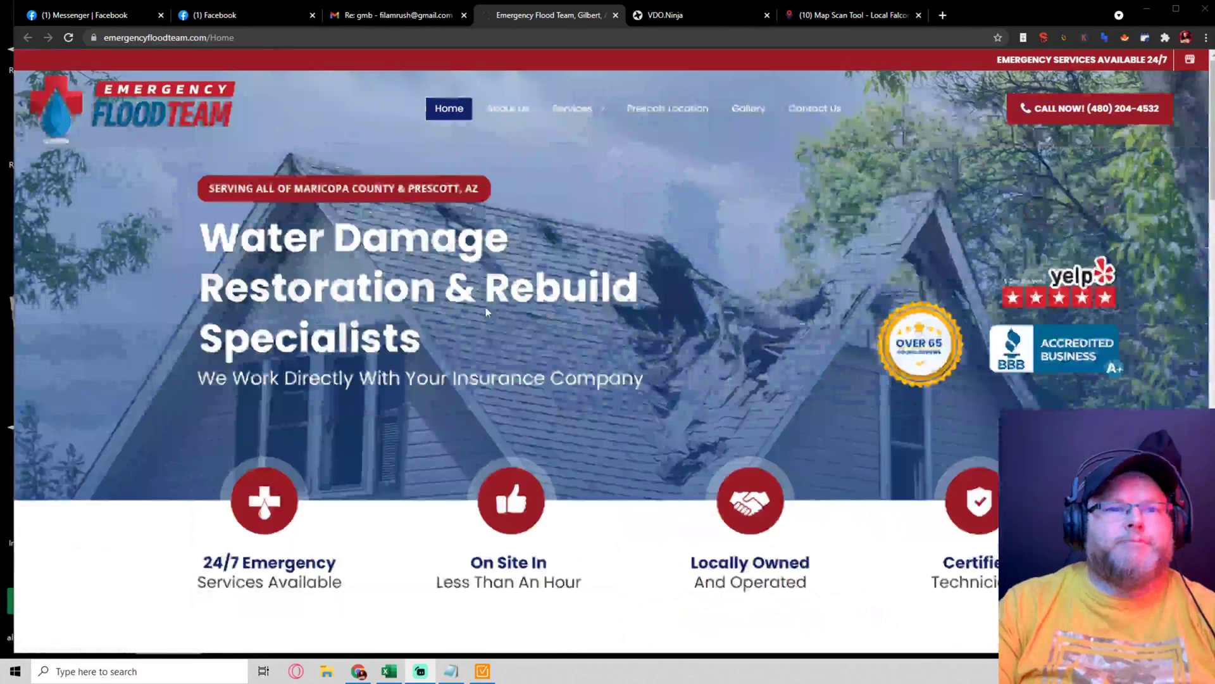
pyautogui.scroll(-5, 486, 306)
pyautogui.scroll(-4, 487, 306)
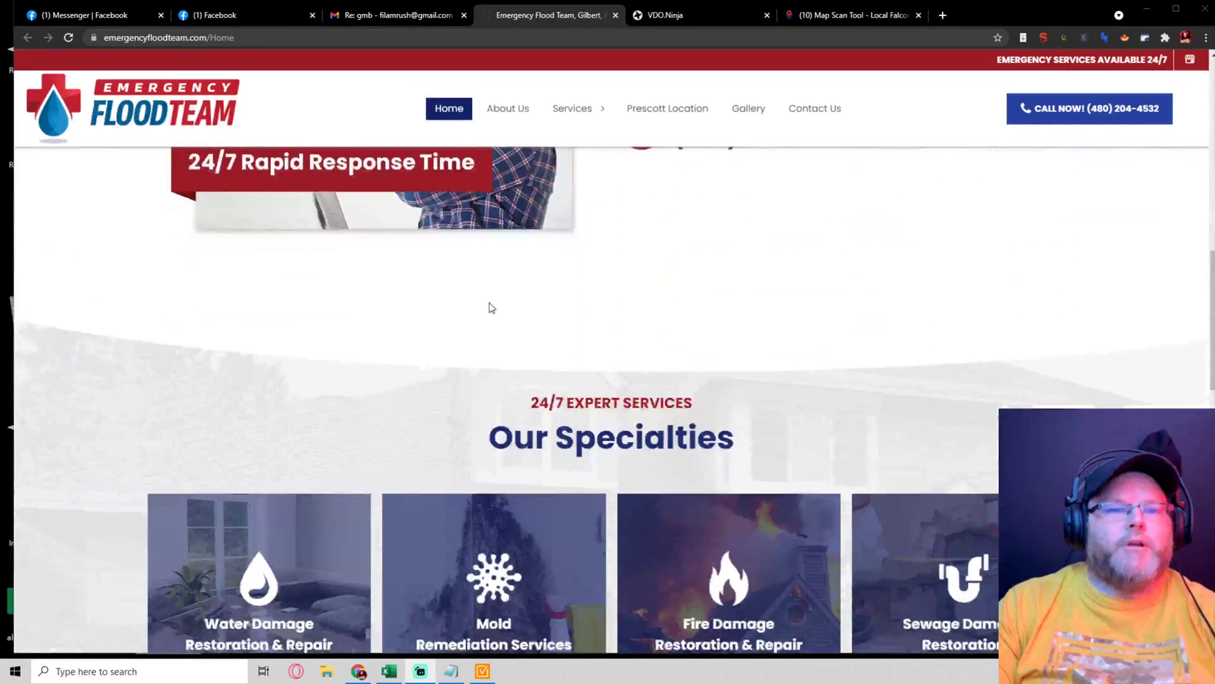
pyautogui.scroll(4, 490, 307)
pyautogui.scroll(4, 480, 298)
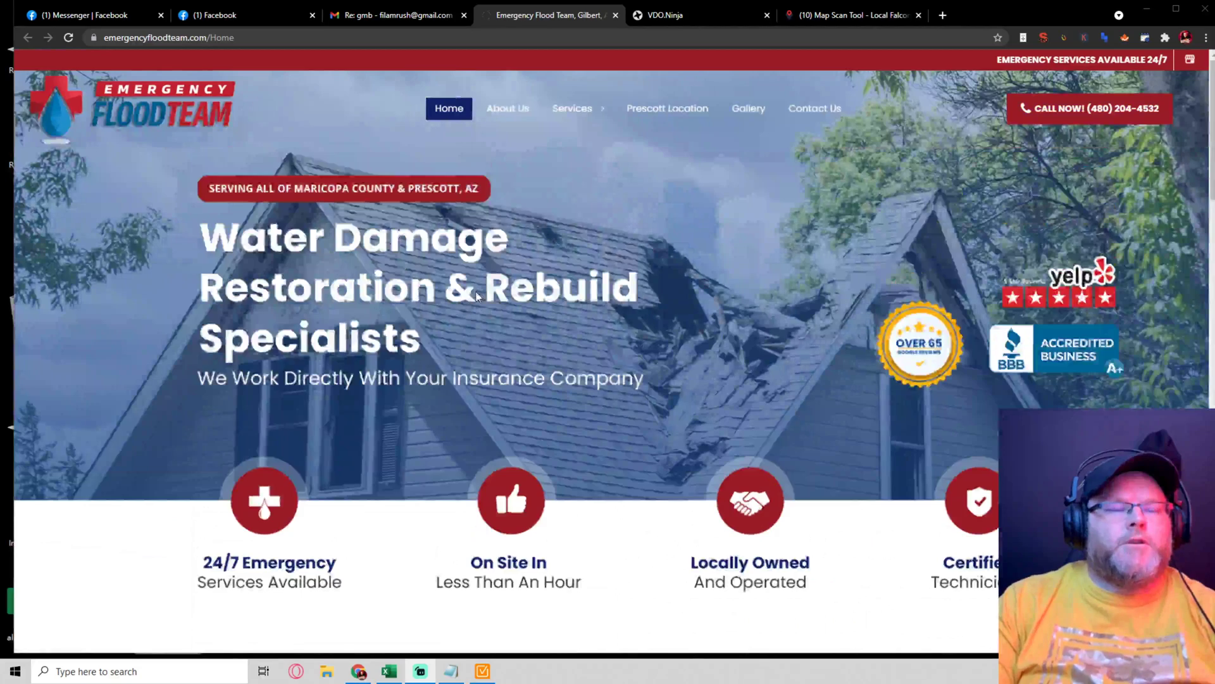
pyautogui.scroll(-5, 477, 296)
pyautogui.scroll(-5, 478, 296)
pyautogui.scroll(-5, 477, 296)
pyautogui.scroll(-5, 477, 298)
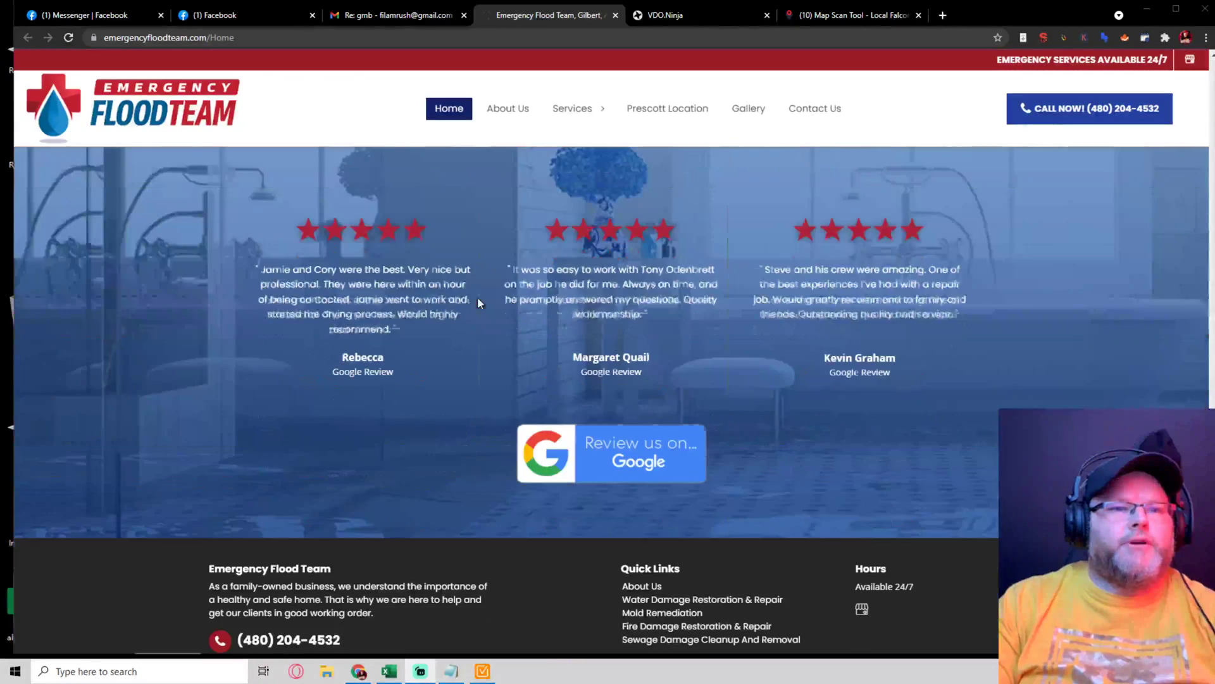
pyautogui.scroll(-1, 481, 309)
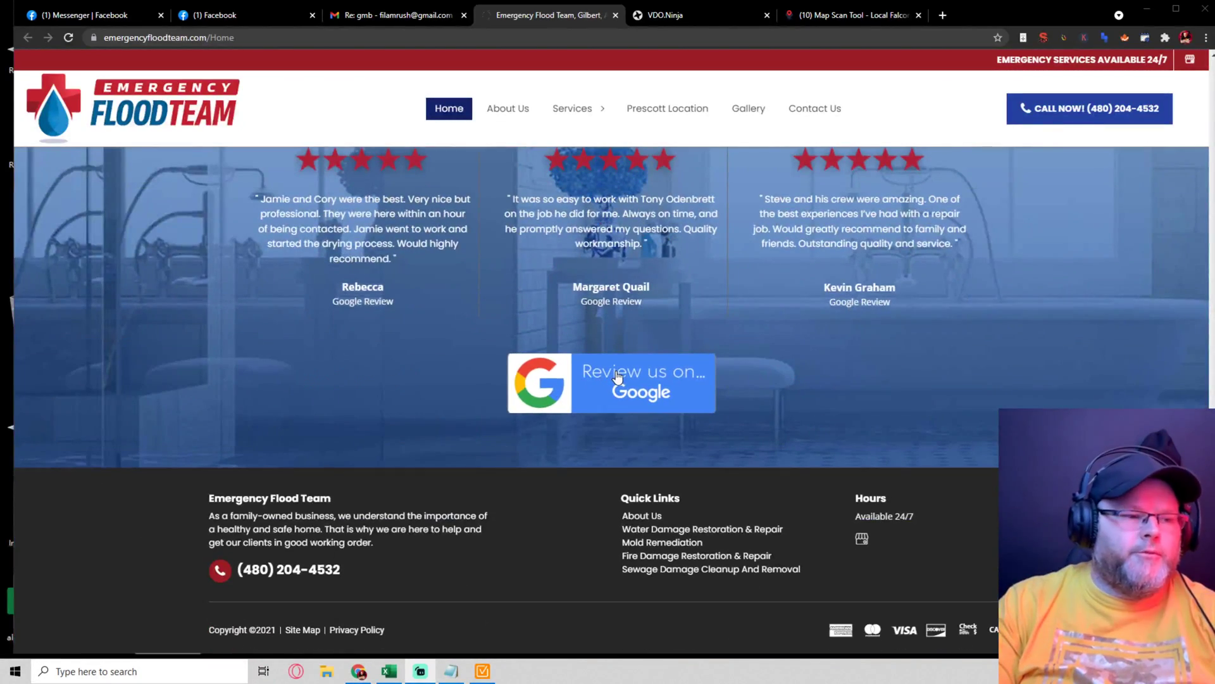
pyautogui.scroll(2, 741, 432)
pyautogui.scroll(2, 748, 457)
pyautogui.scroll(1, 703, 590)
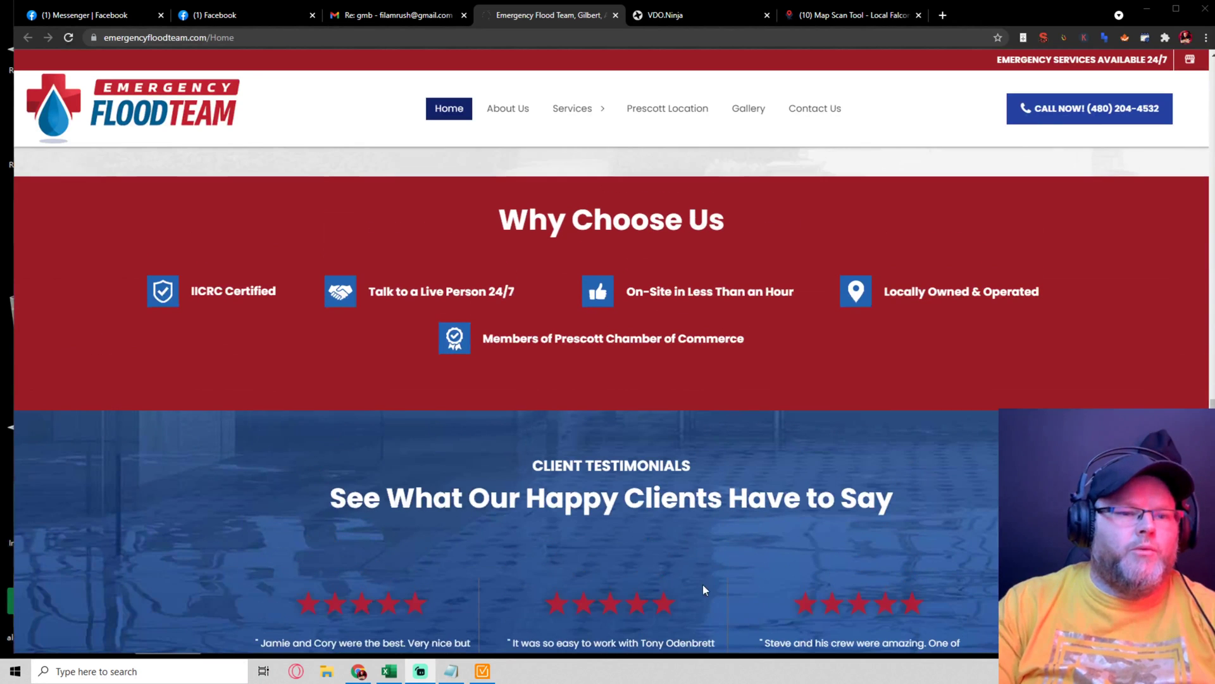
pyautogui.scroll(-3, 542, 569)
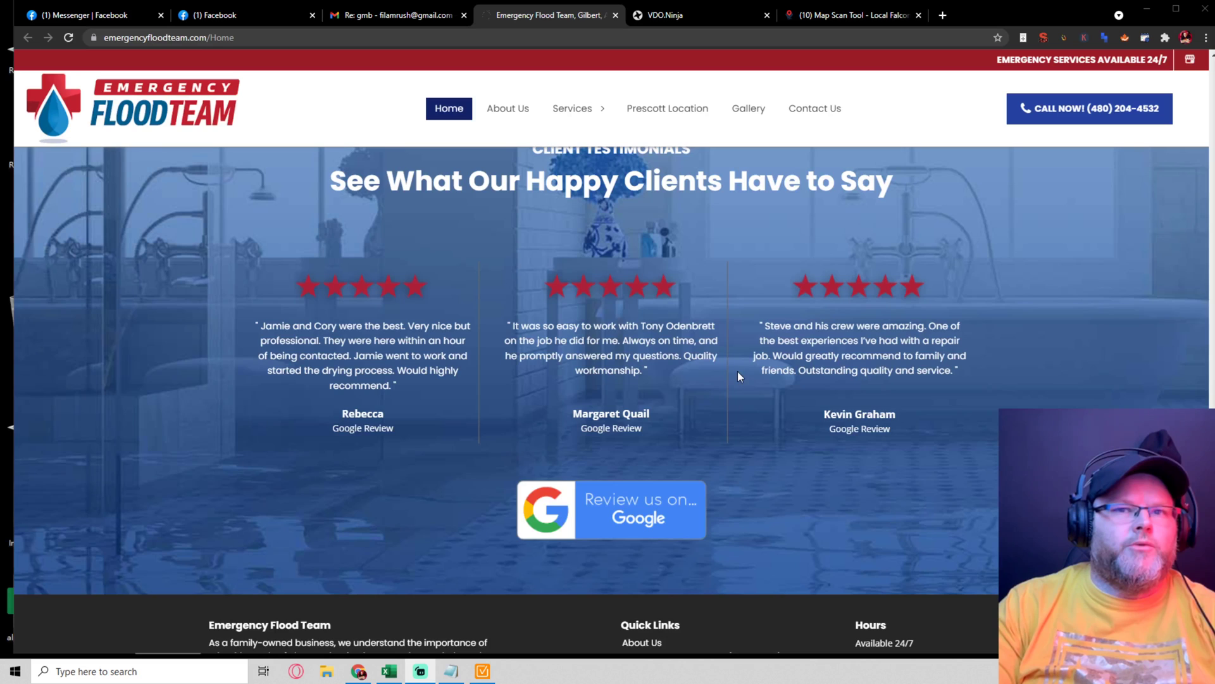
pyautogui.scroll(4, 855, 356)
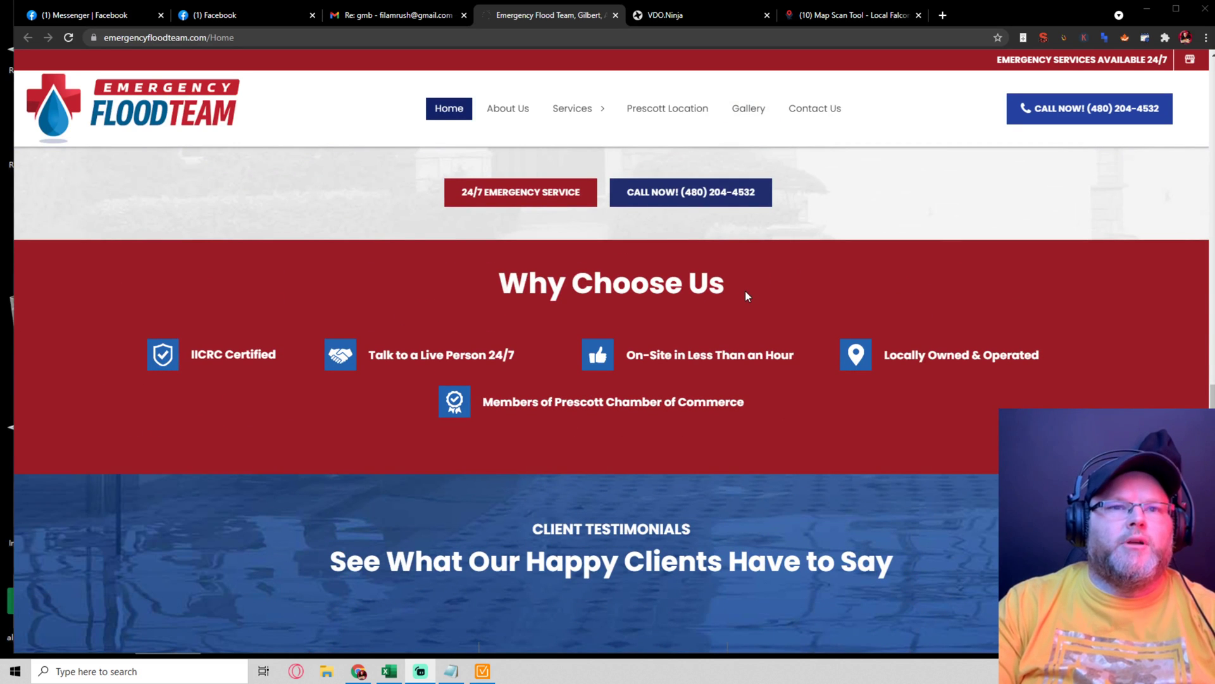
# Step: Load sodinstallstlouis.com in a new tab and place it beside the flood site tab
pyautogui.click(942, 15)
pyautogui.write('sodinstallstlouis.com')
pyautogui.press('Return')
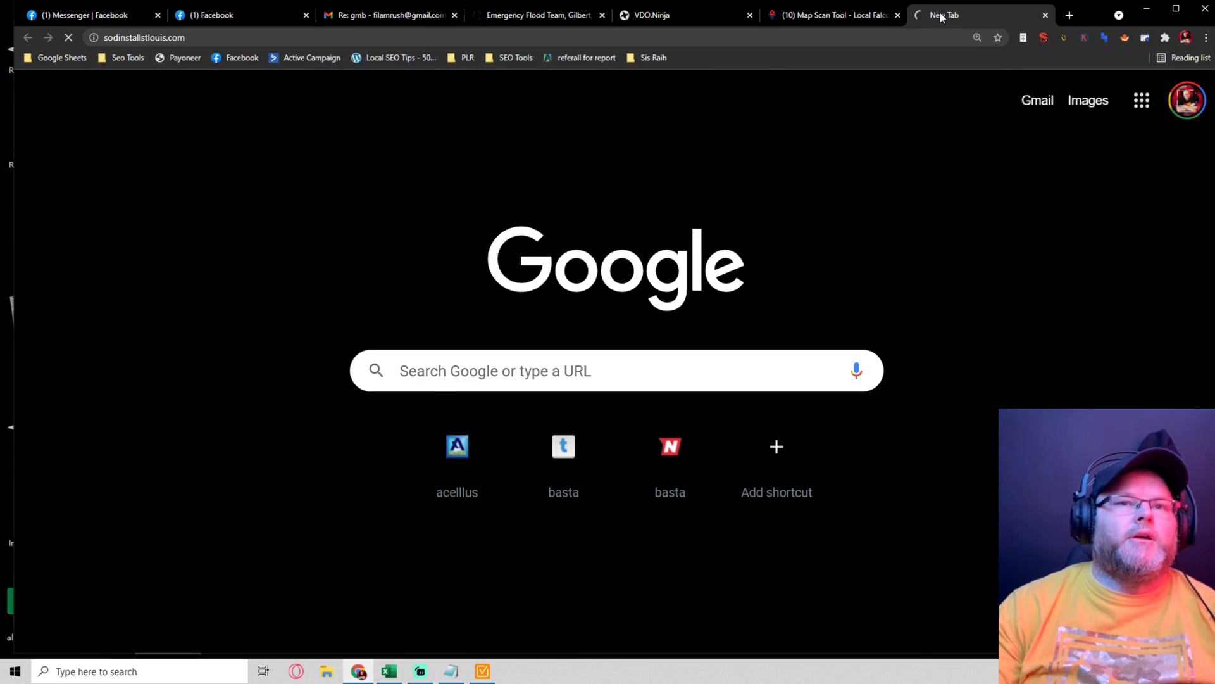
pyautogui.moveTo(968, 14); pyautogui.dragTo(683, 13)
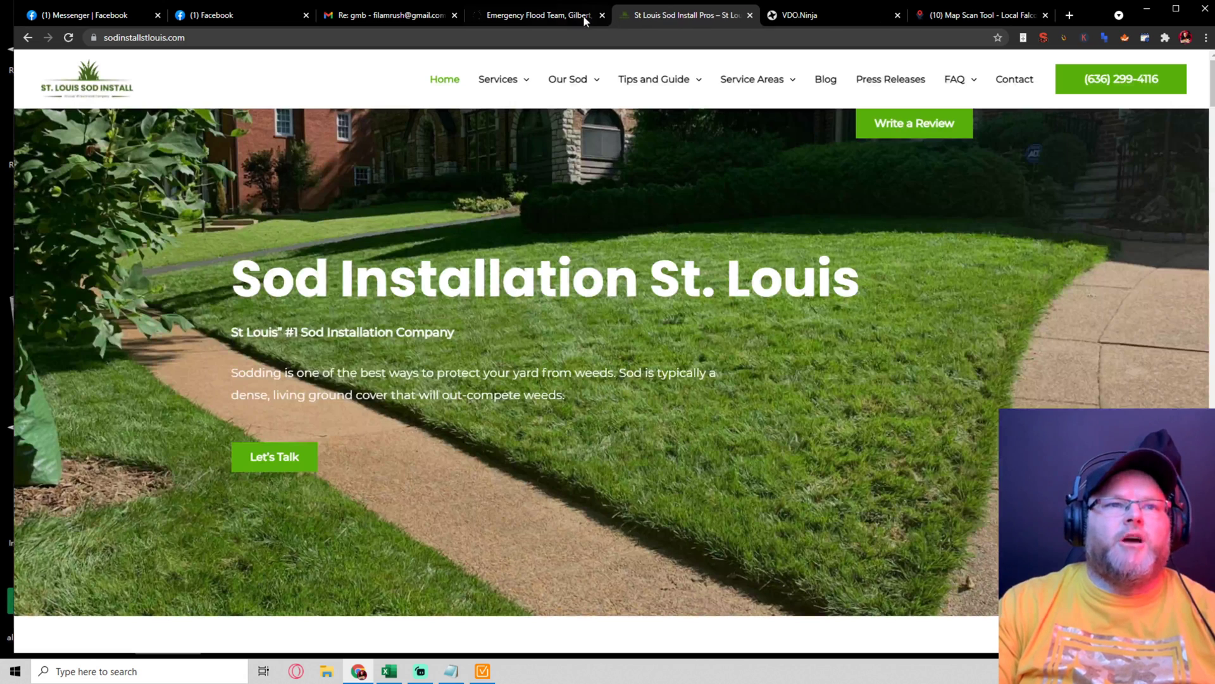
pyautogui.scroll(-5, 613, 402)
pyautogui.scroll(-10, 613, 401)
pyautogui.scroll(-5, 605, 384)
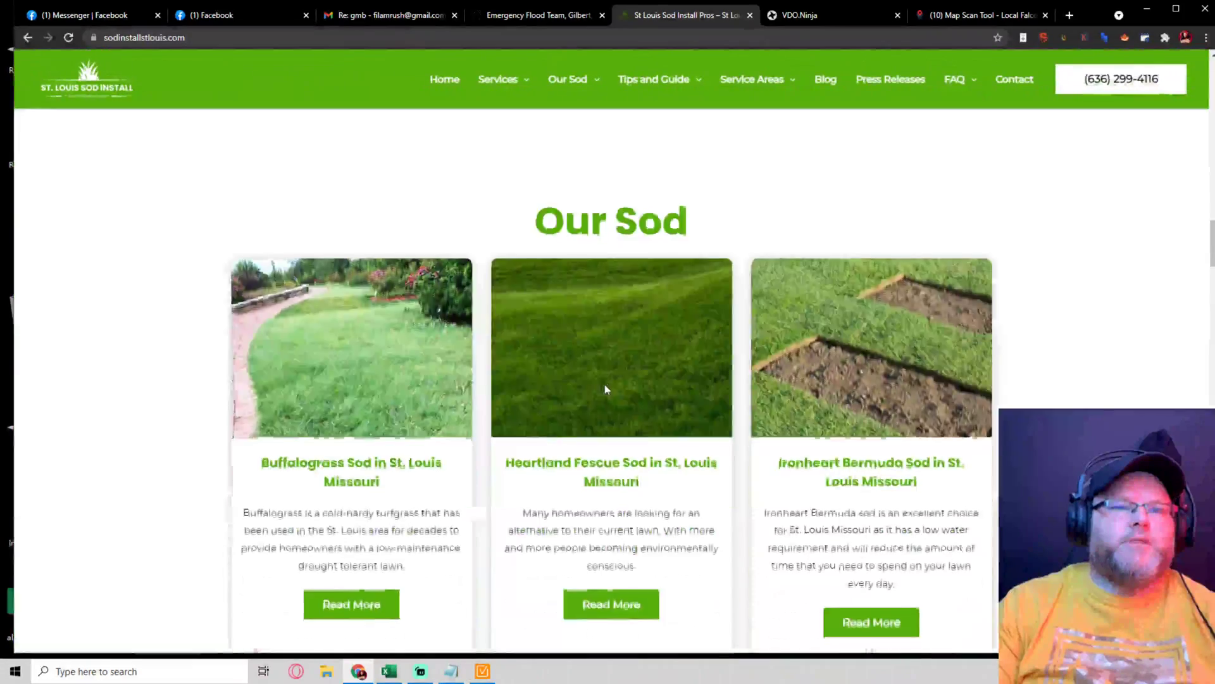
pyautogui.scroll(5, 626, 383)
pyautogui.scroll(3, 865, 381)
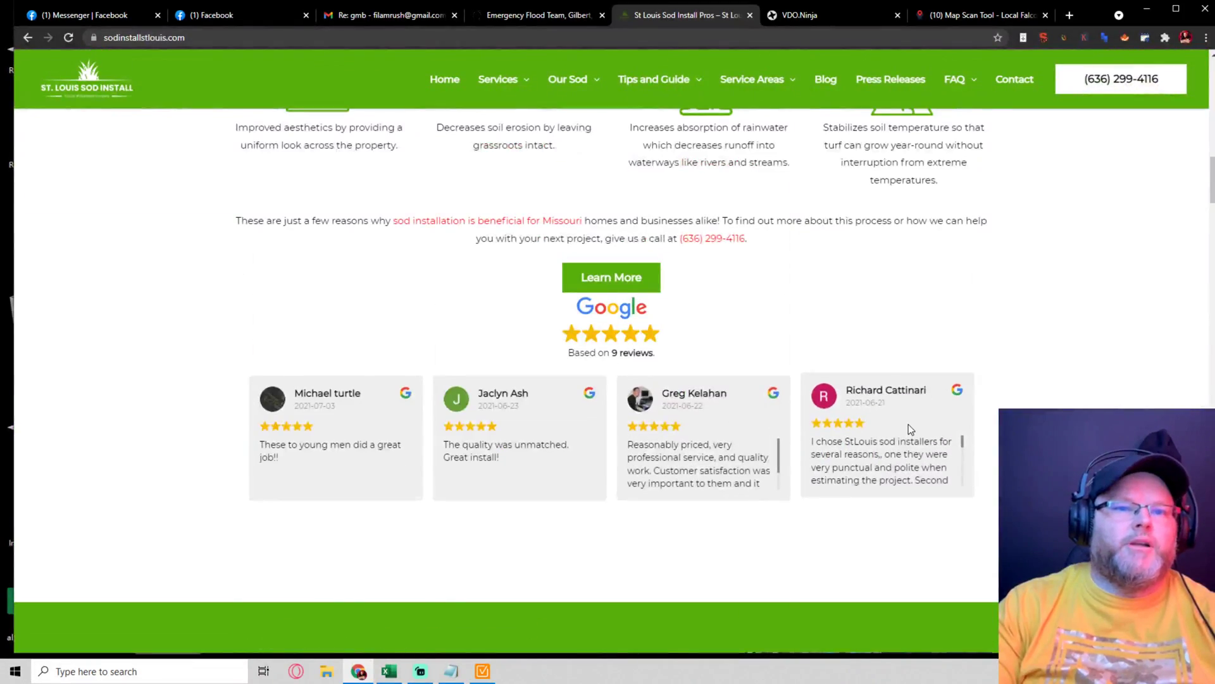
pyautogui.scroll(-5, 908, 425)
pyautogui.scroll(-5, 906, 426)
pyautogui.scroll(-5, 904, 430)
pyautogui.scroll(-5, 899, 420)
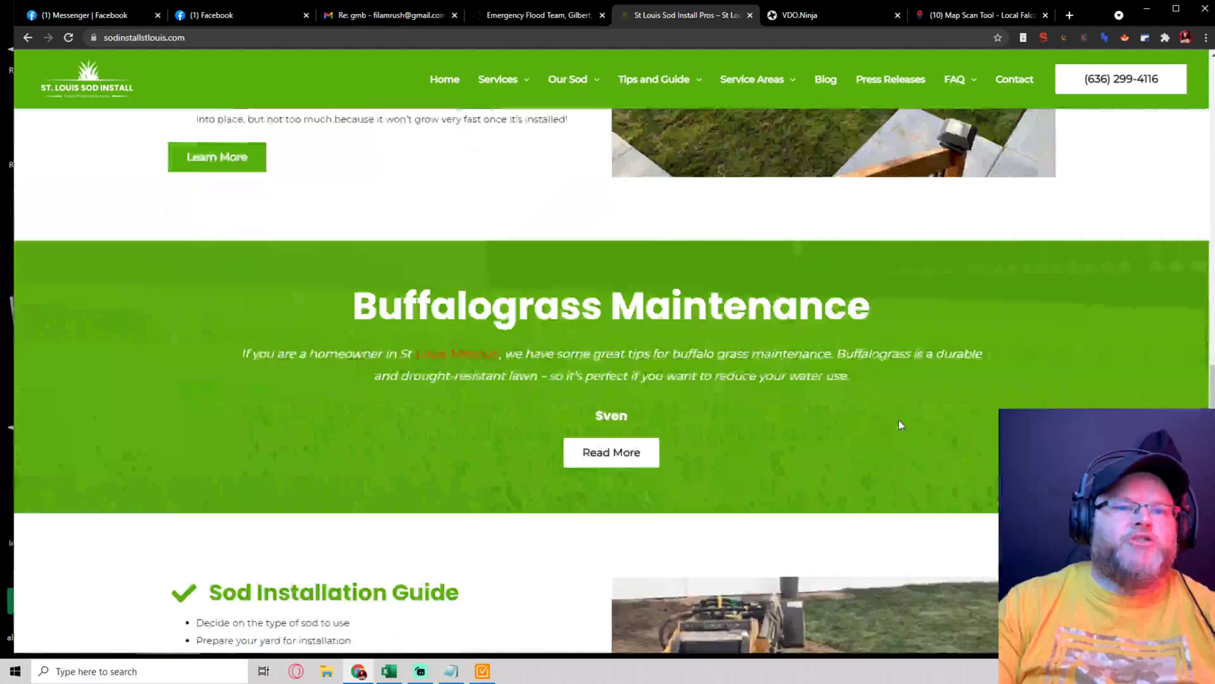
pyautogui.scroll(-3, 898, 419)
pyautogui.scroll(-3, 900, 423)
pyautogui.scroll(-5, 900, 422)
pyautogui.scroll(-4, 897, 419)
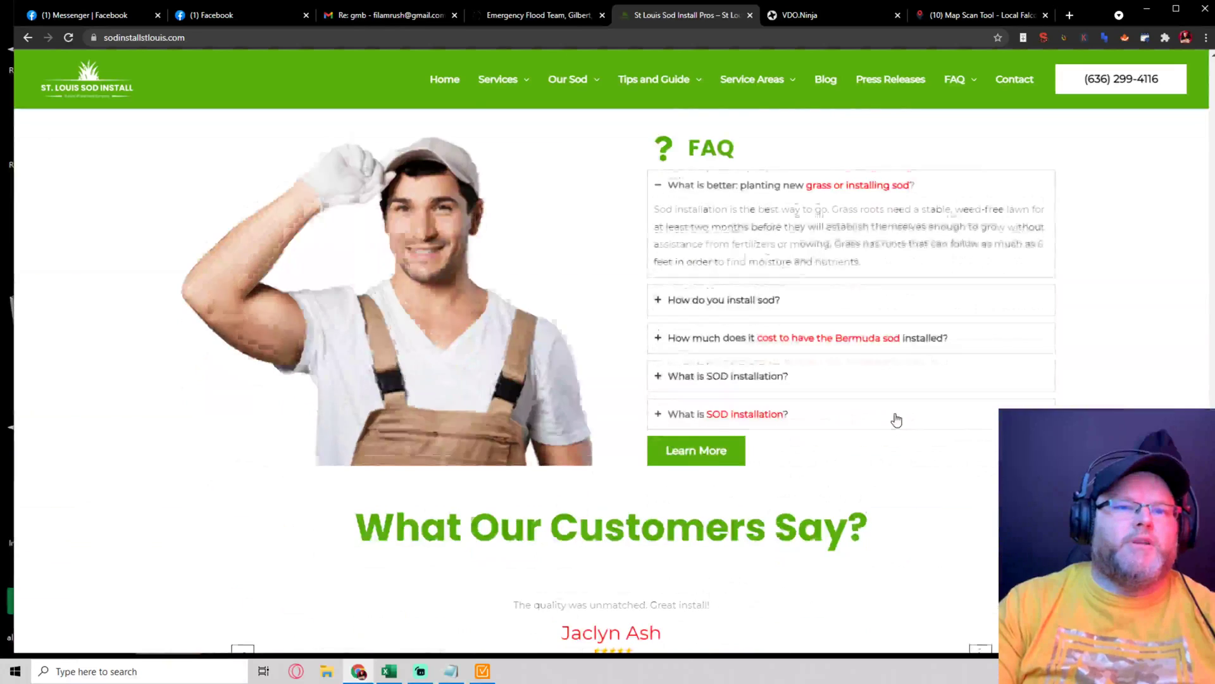
pyautogui.scroll(-4, 894, 418)
pyautogui.scroll(3, 894, 418)
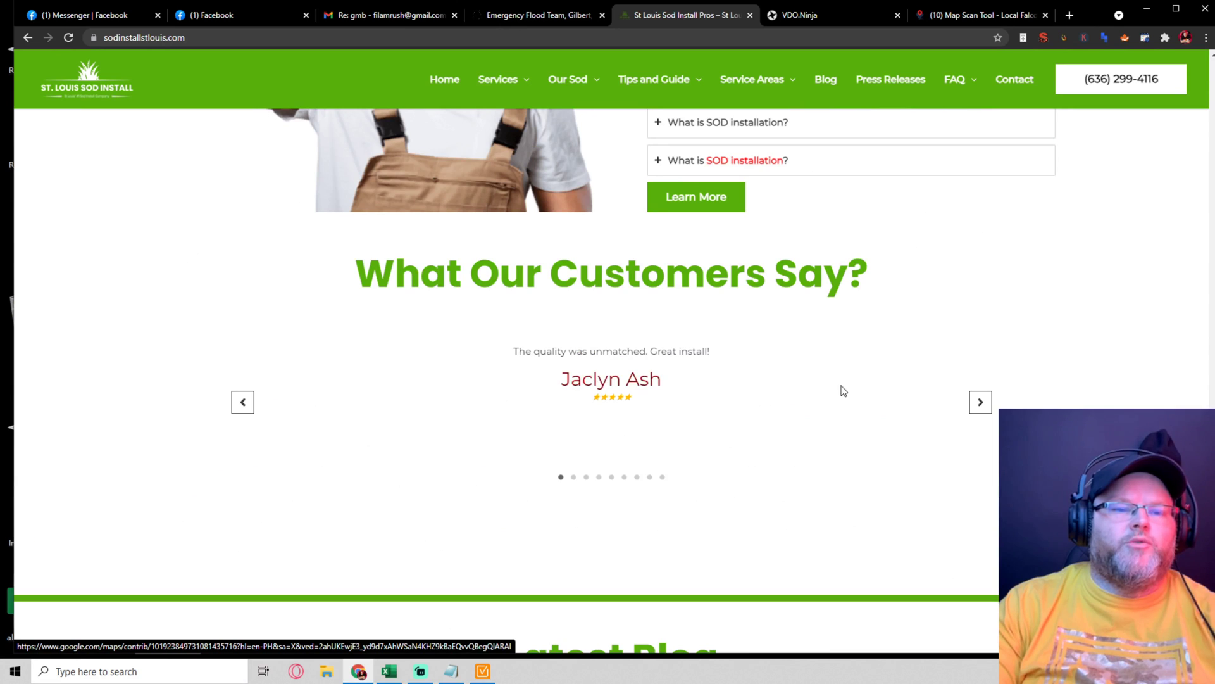
pyautogui.scroll(-5, 841, 389)
pyautogui.scroll(-4, 854, 384)
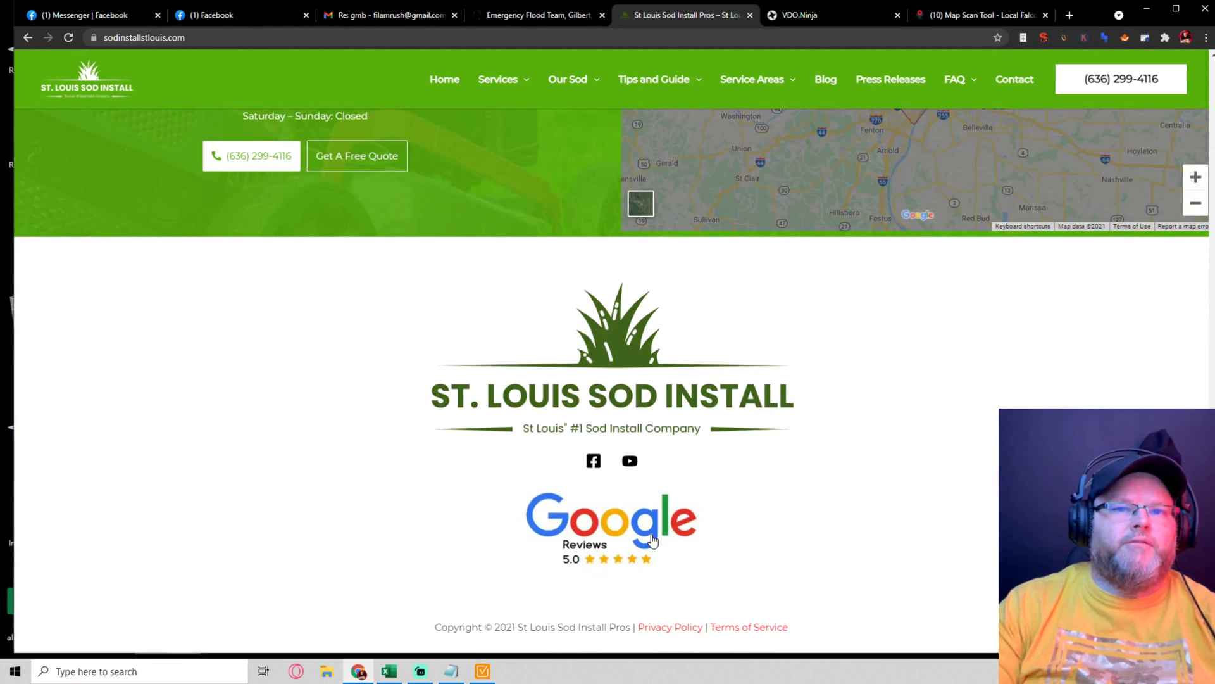
pyautogui.scroll(5, 693, 550)
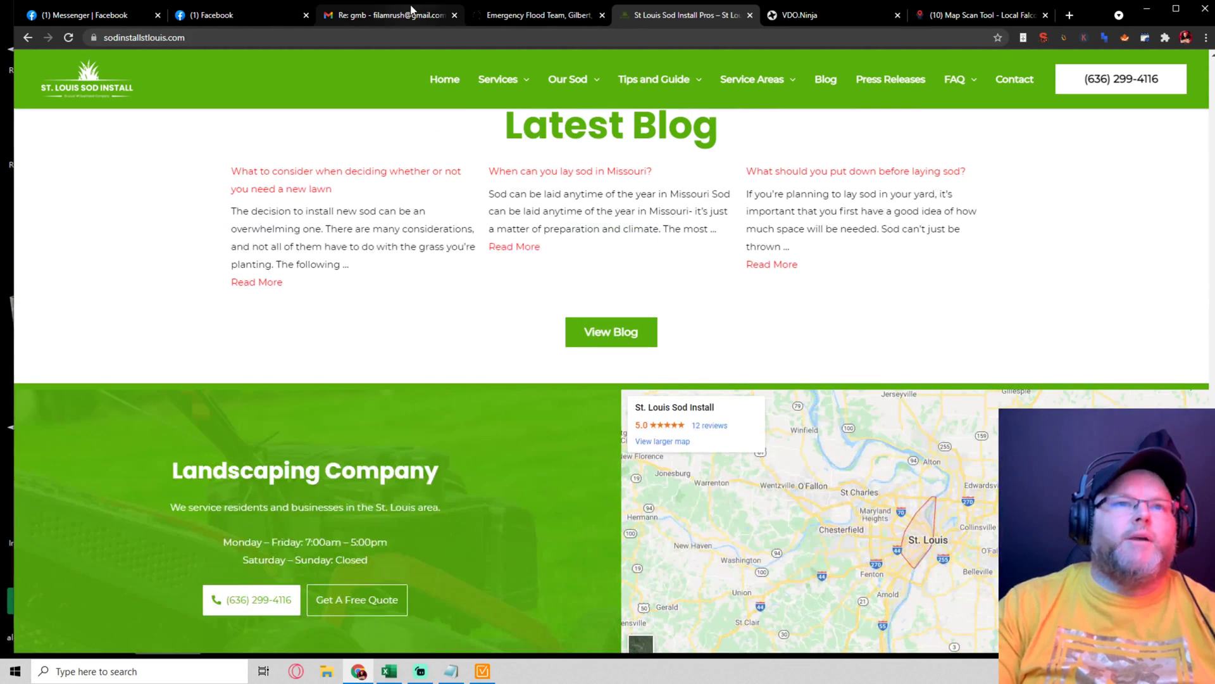
pyautogui.click(538, 15)
pyautogui.scroll(-5, 567, 307)
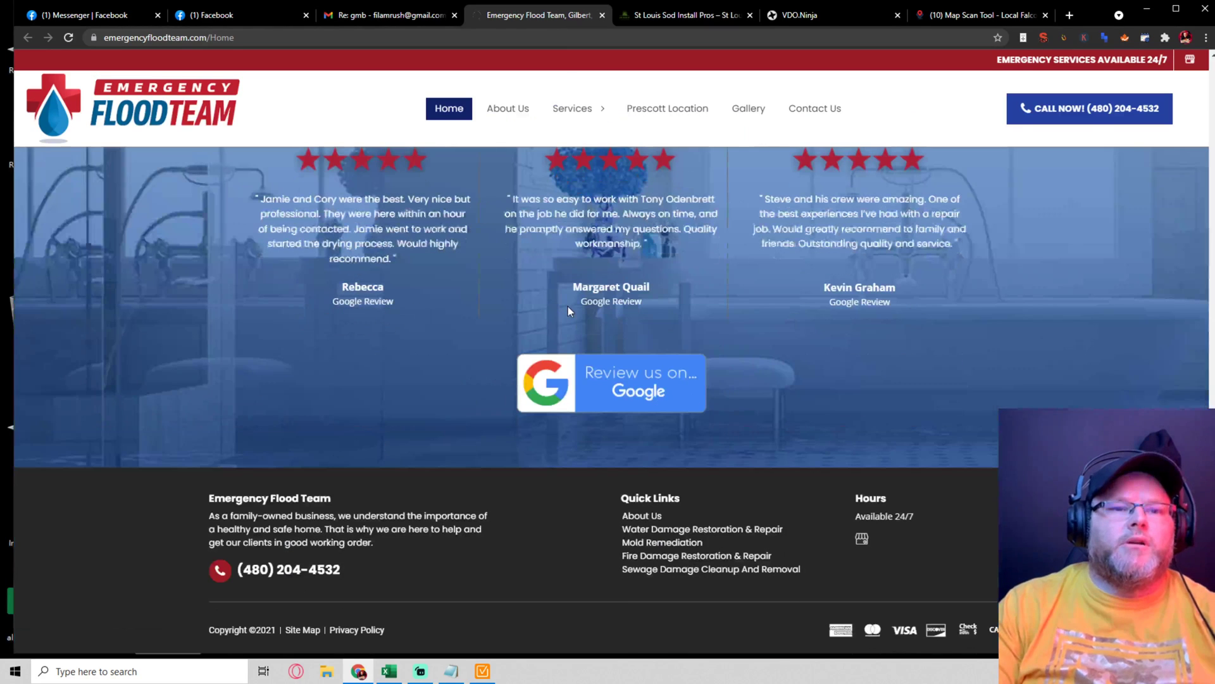
pyautogui.scroll(5, 886, 445)
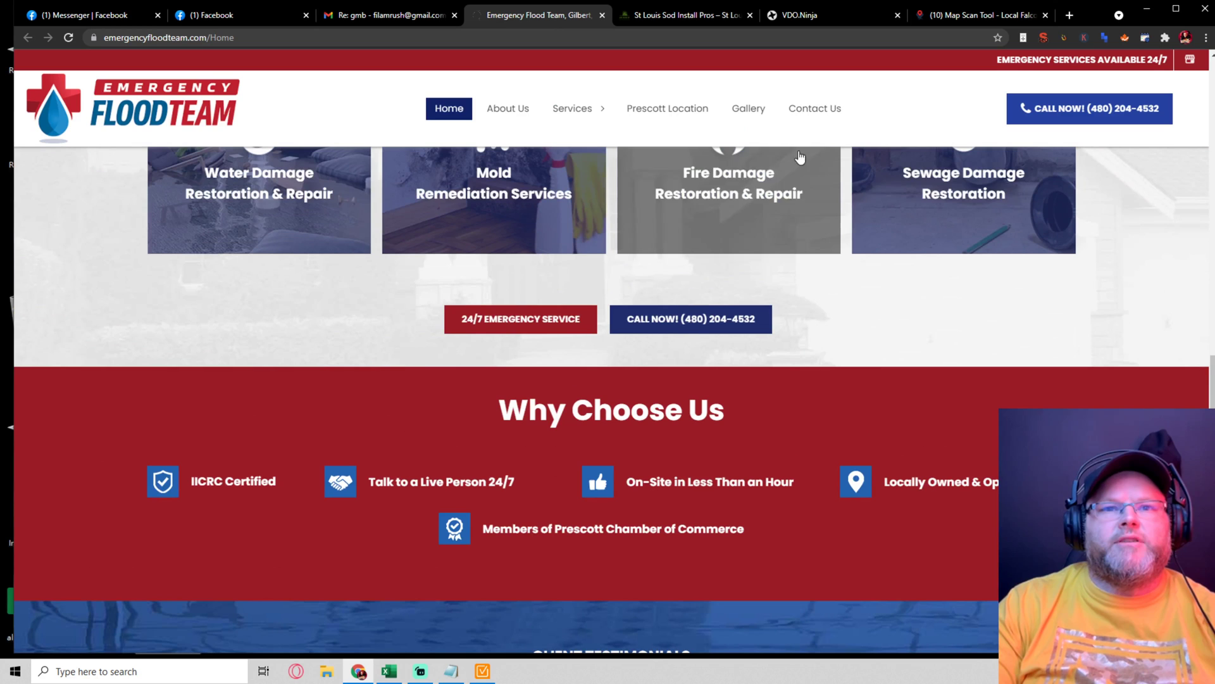
pyautogui.click(806, 118)
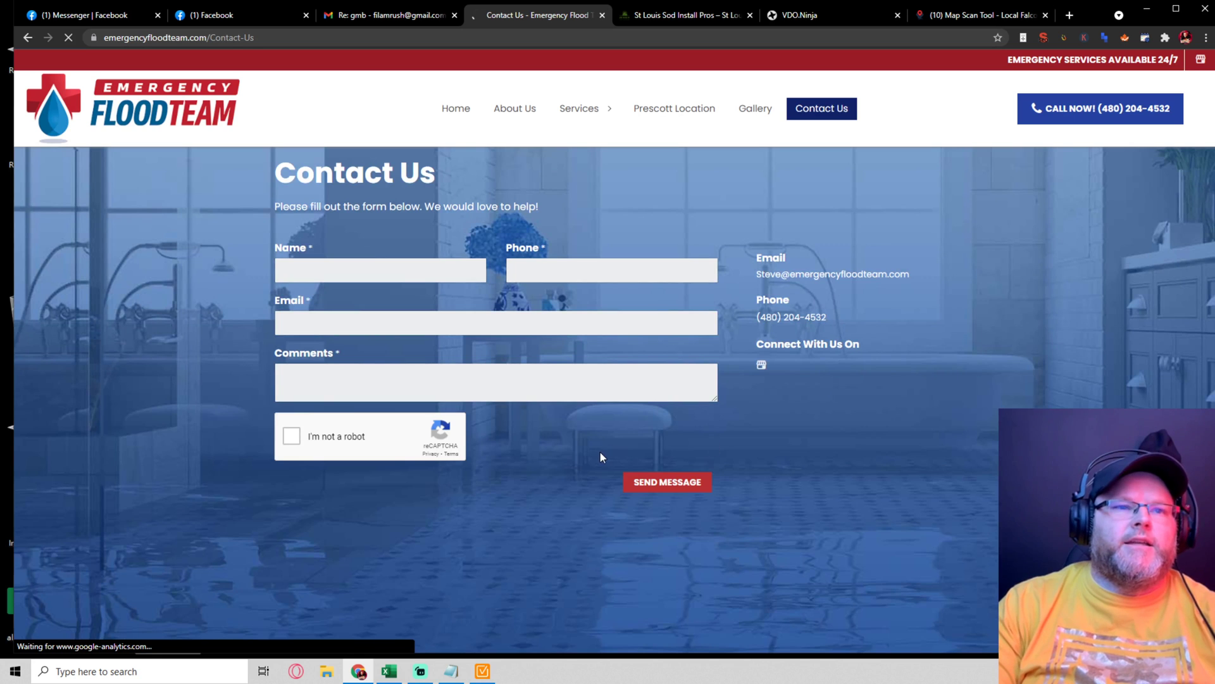
pyautogui.click(455, 108)
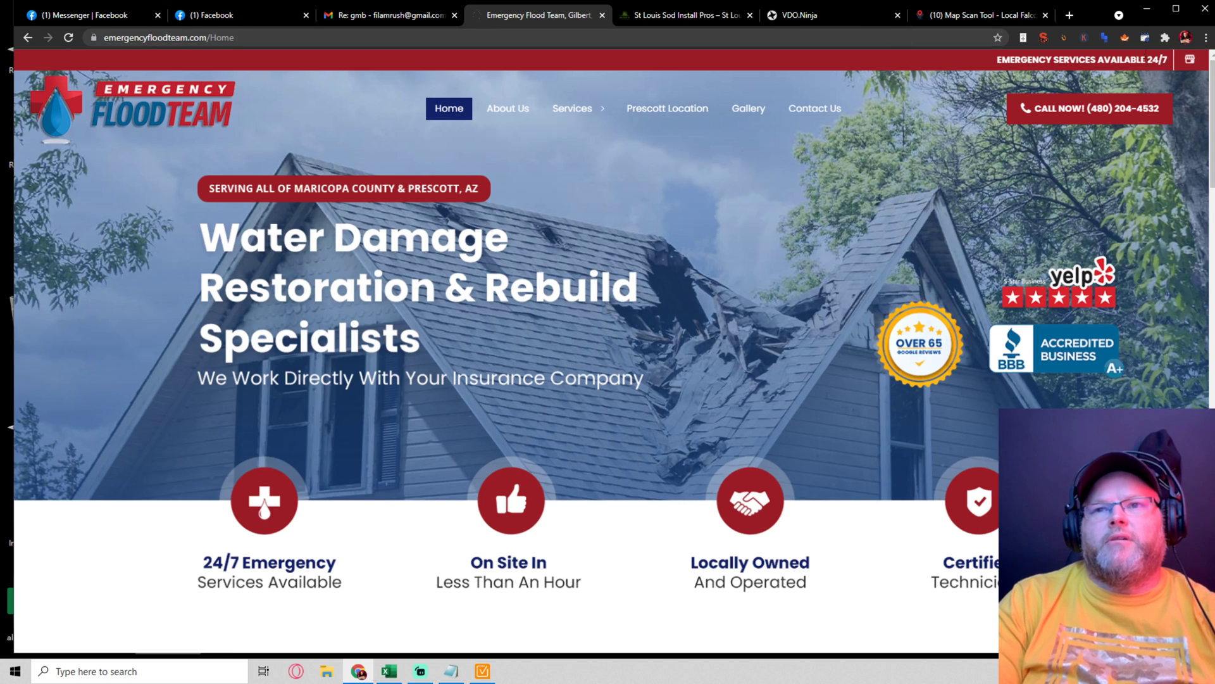
# Step: Review the homepage's SEO META summary, then its Headers, Images, Links, Social and Tools tabs
pyautogui.click(1041, 36)
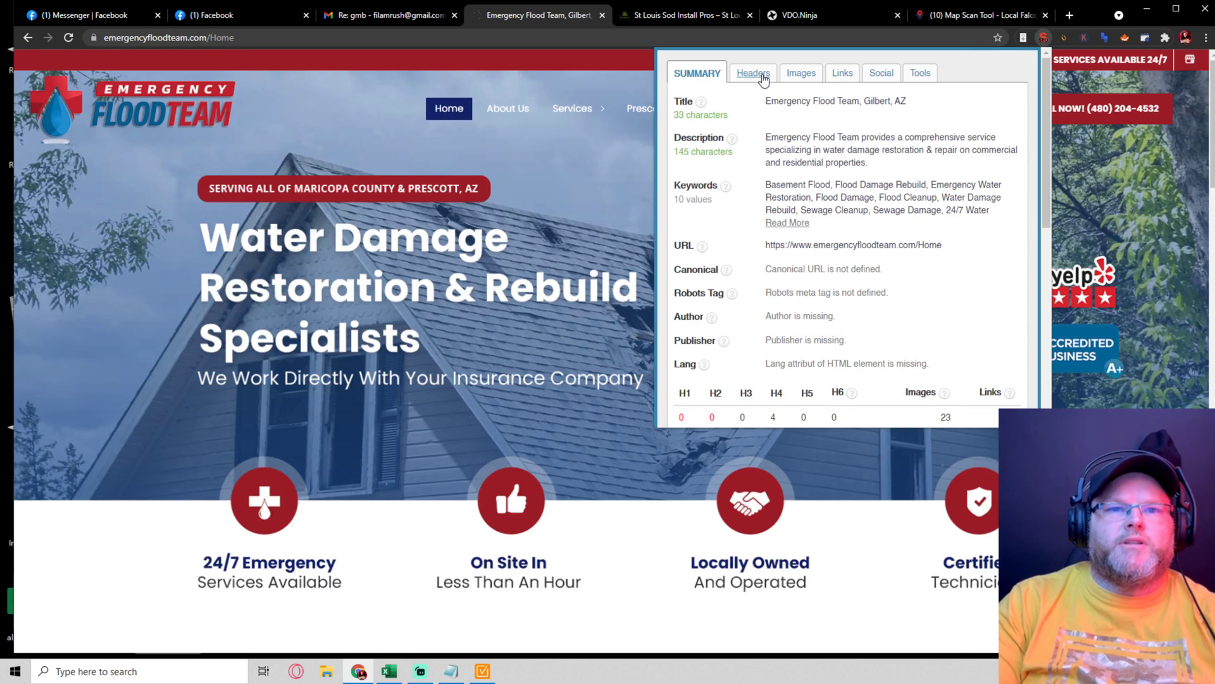
pyautogui.click(762, 76)
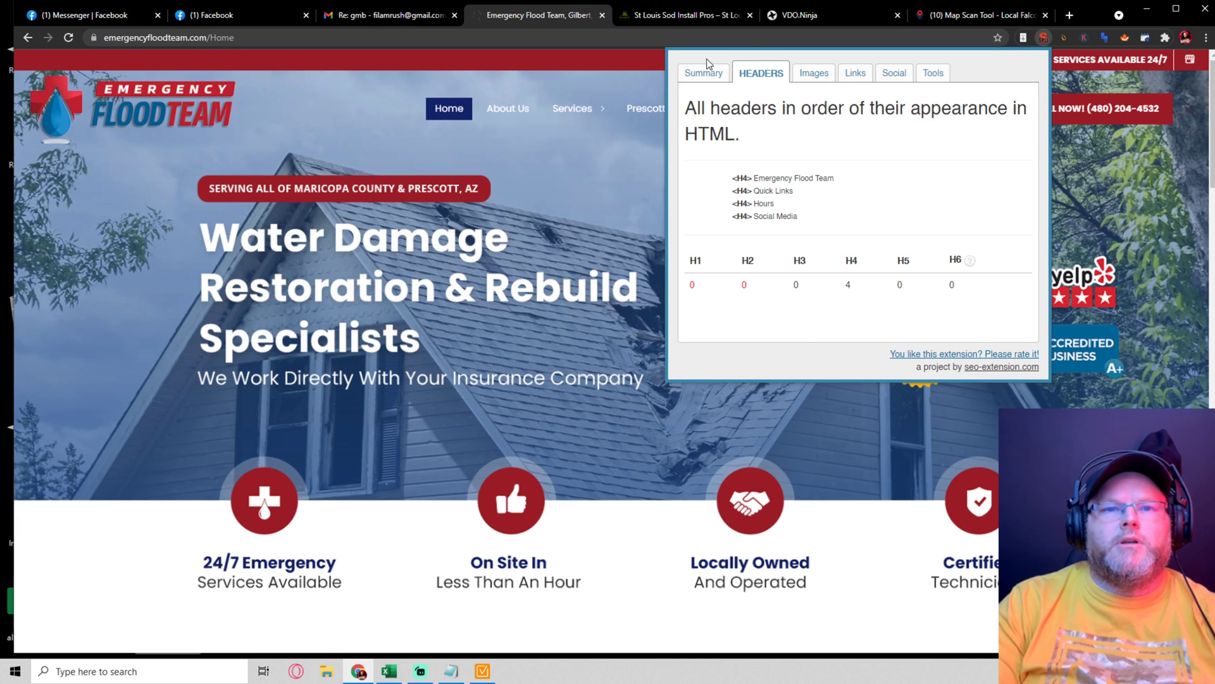
pyautogui.click(814, 74)
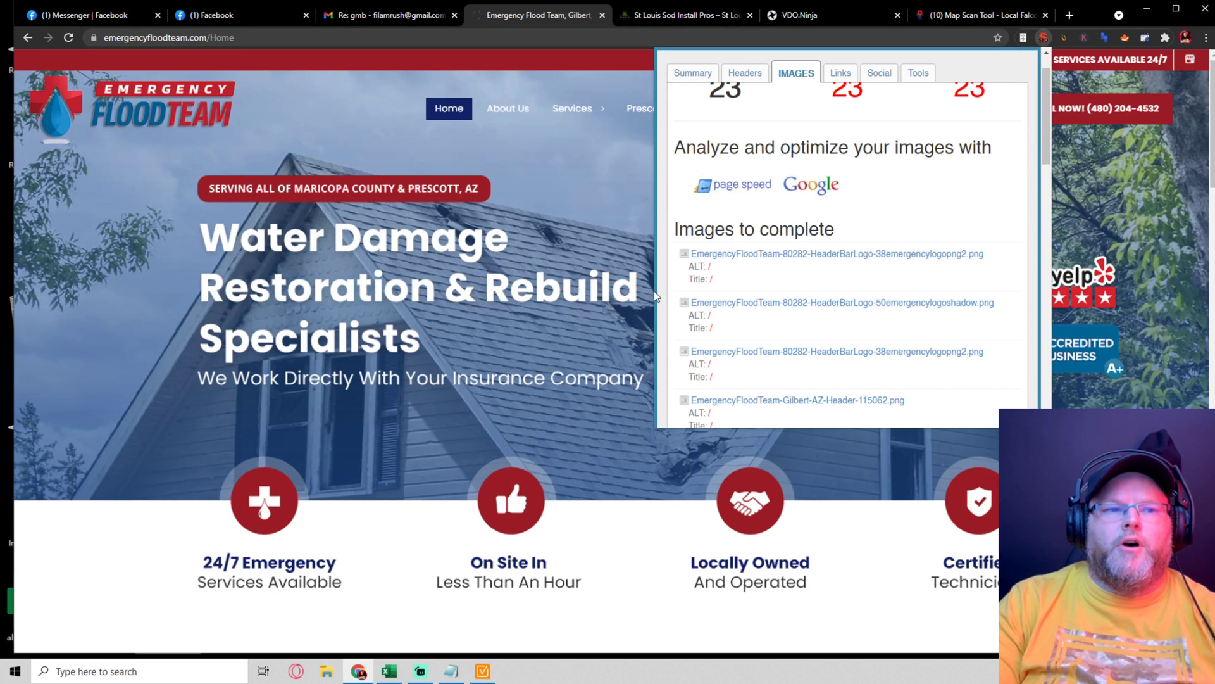
pyautogui.scroll(-2, 413, 372)
pyautogui.scroll(-3, 835, 274)
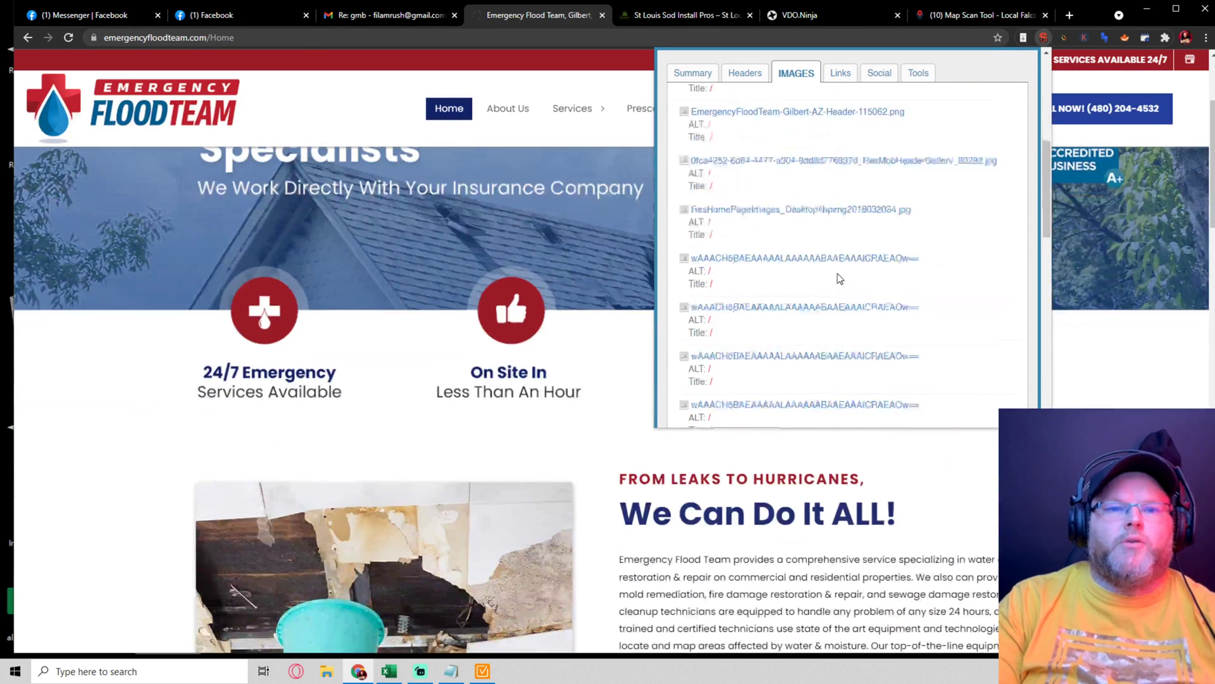
pyautogui.scroll(-1, 836, 274)
pyautogui.scroll(-2, 836, 275)
pyautogui.scroll(1, 837, 276)
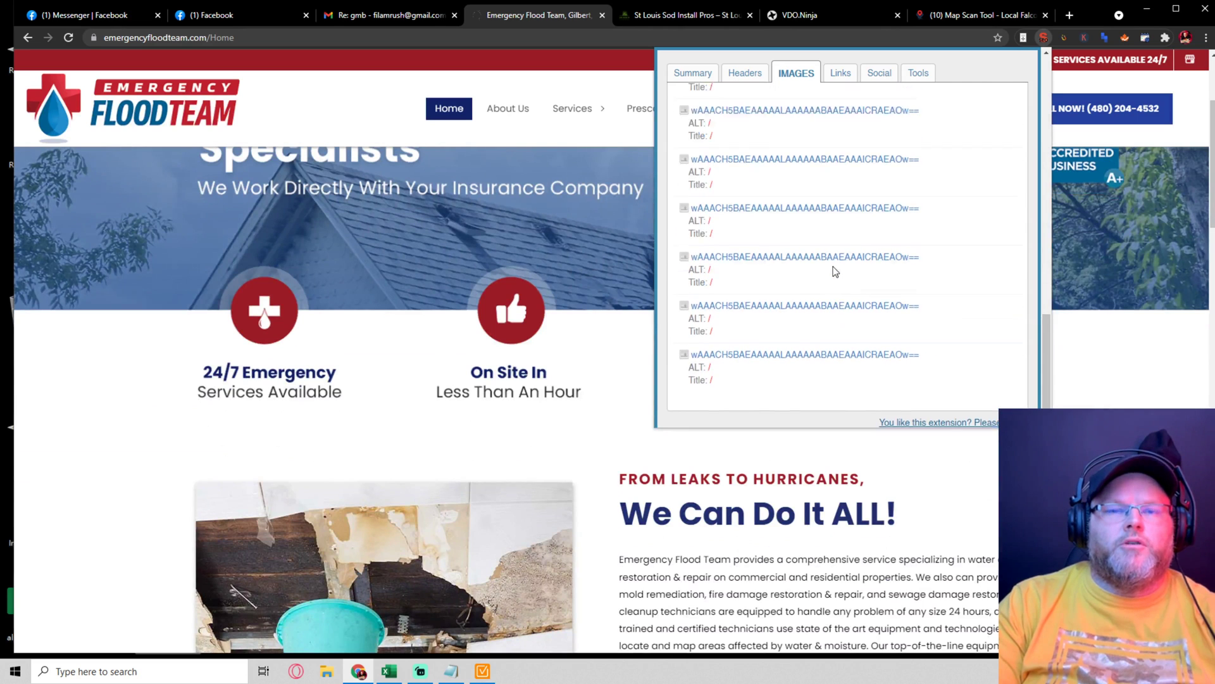
pyautogui.scroll(5, 832, 269)
pyautogui.scroll(3, 845, 227)
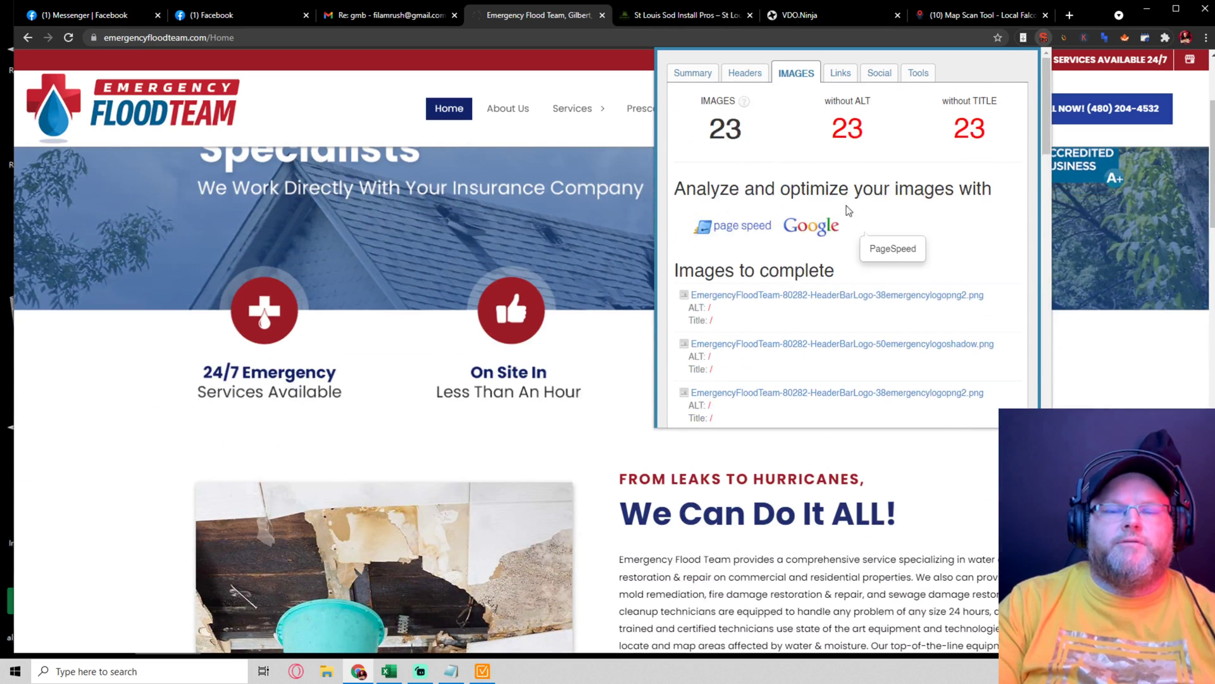
pyautogui.click(841, 72)
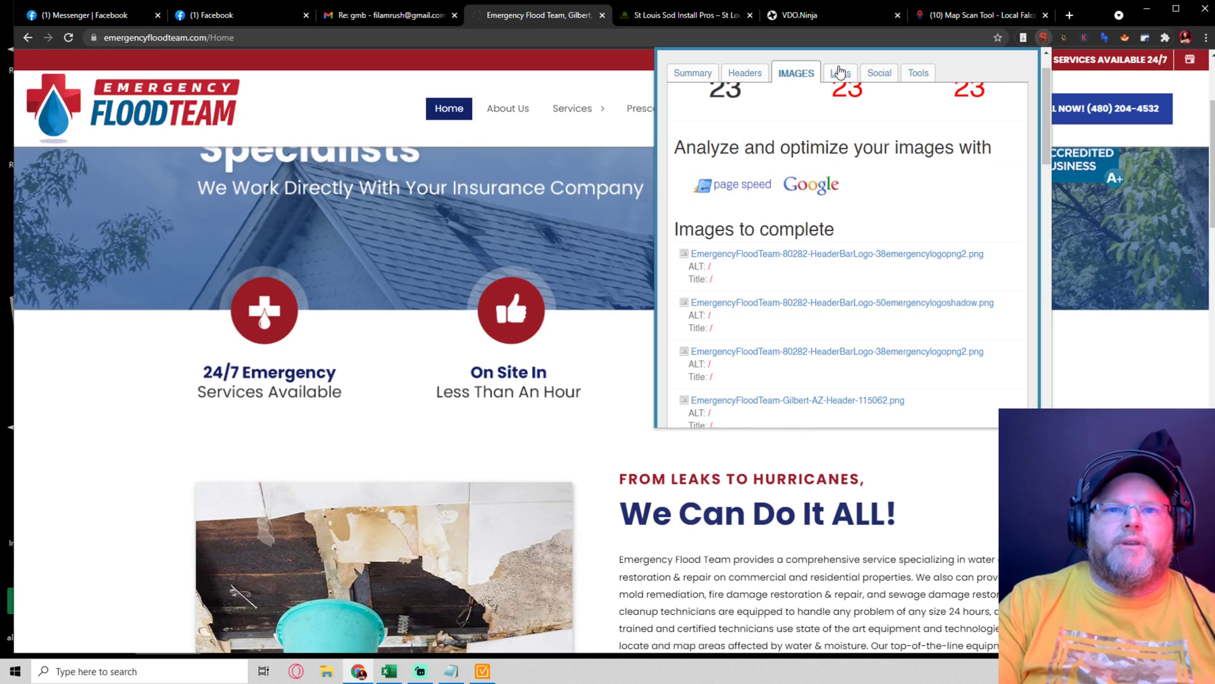
pyautogui.click(838, 75)
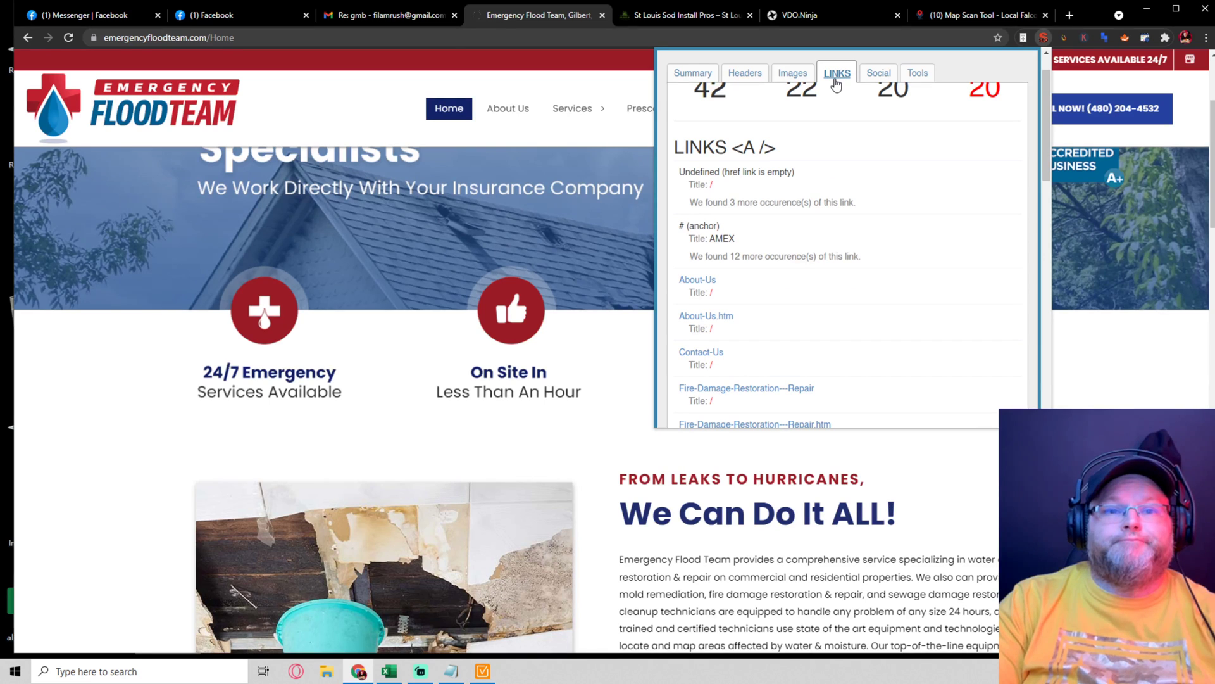
pyautogui.click(873, 76)
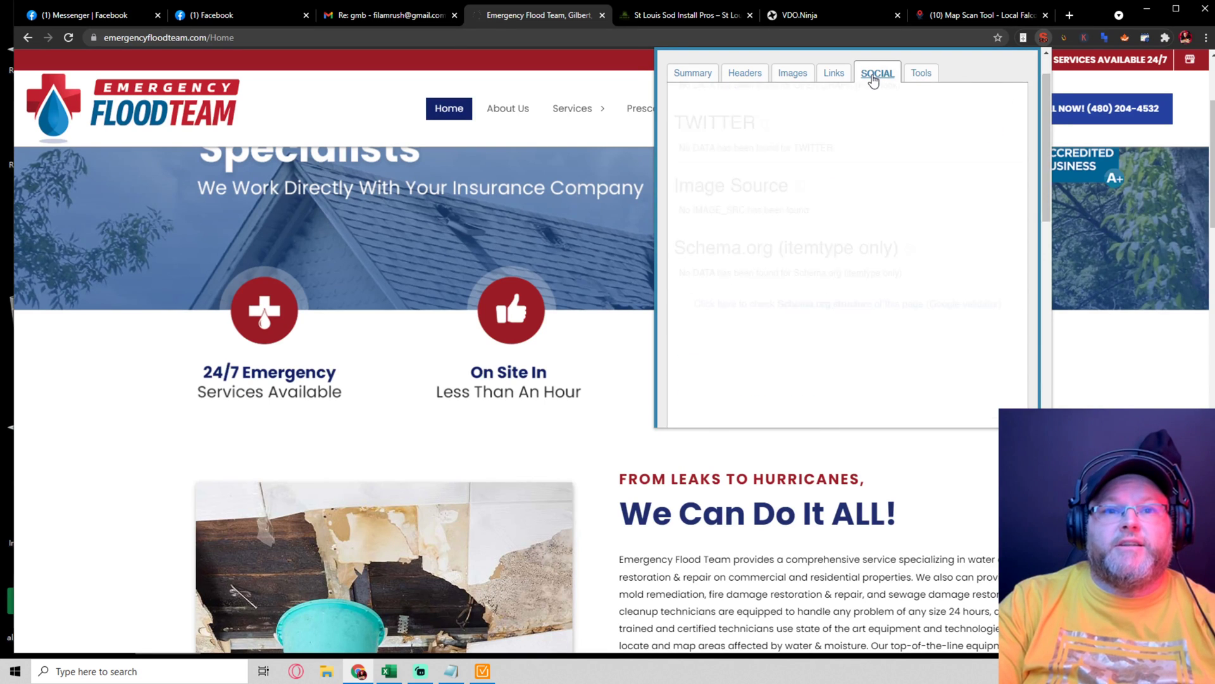
pyautogui.click(916, 76)
pyautogui.scroll(1, 881, 205)
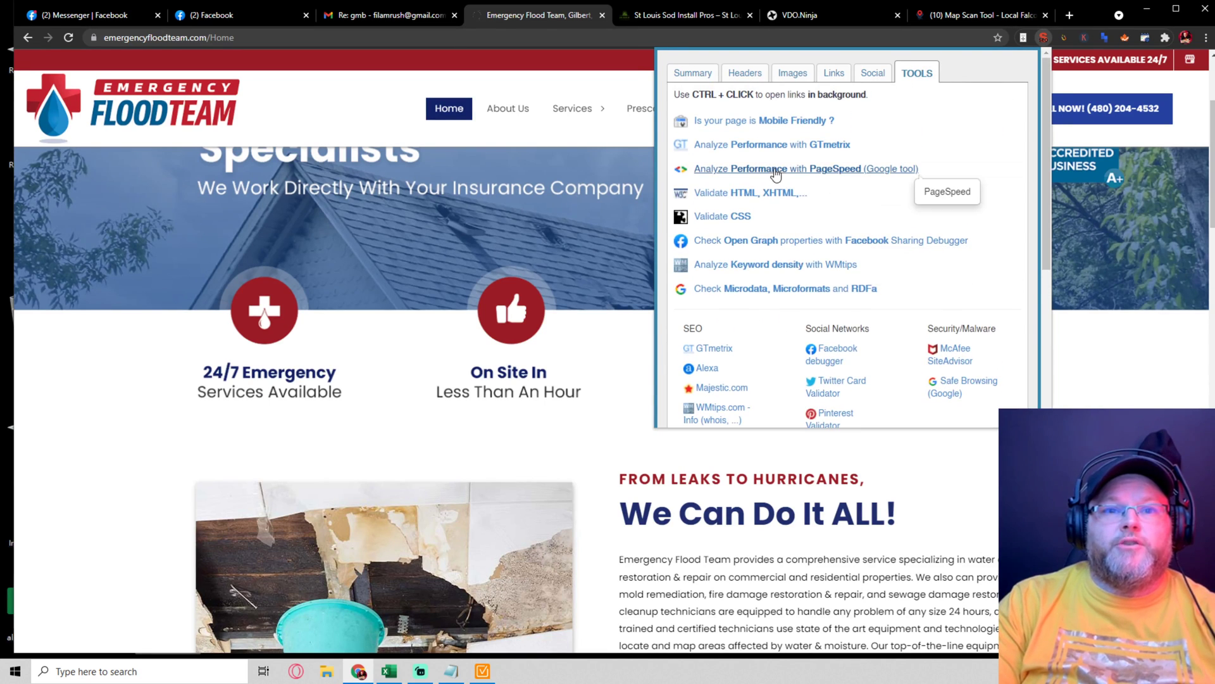
# Step: Launch a PageSpeed analysis of the homepage and return to the Emergency Flood Team tab
pyautogui.click(836, 170)
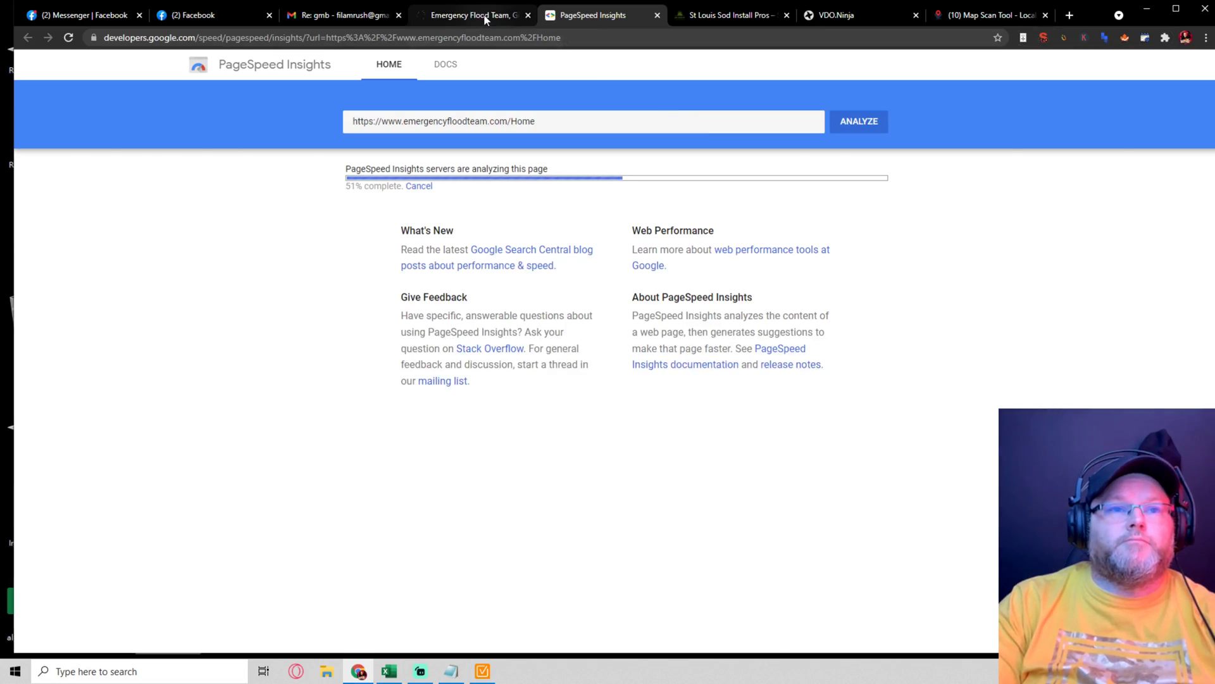
pyautogui.click(484, 15)
pyautogui.scroll(-4, 601, 187)
pyautogui.scroll(-1, 594, 291)
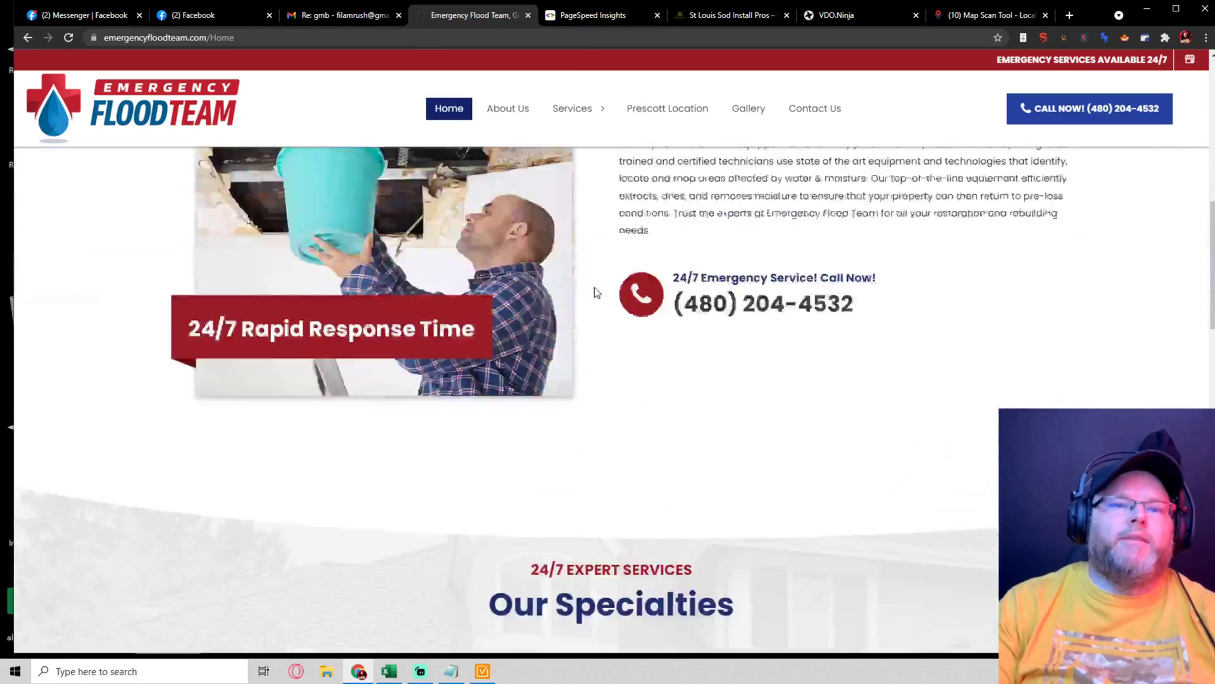
pyautogui.scroll(-5, 594, 290)
pyautogui.scroll(-5, 593, 297)
pyautogui.scroll(2, 585, 291)
pyautogui.scroll(-3, 584, 291)
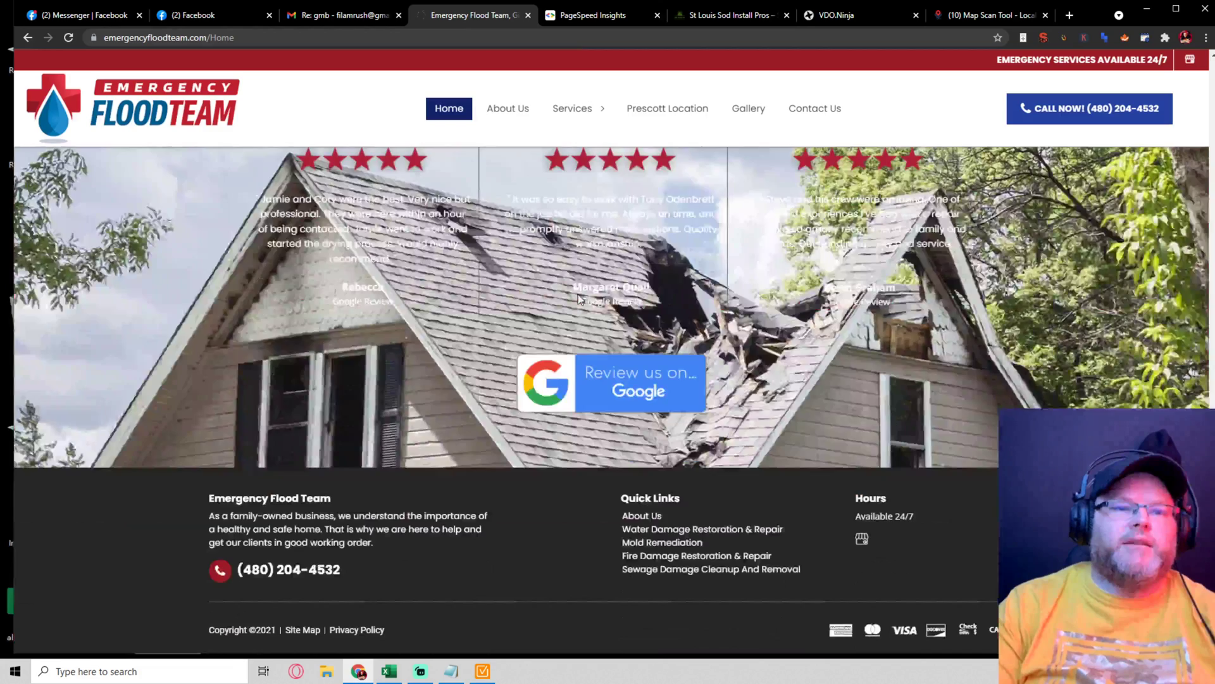
pyautogui.scroll(5, 562, 299)
pyautogui.scroll(5, 562, 298)
pyautogui.scroll(3, 562, 299)
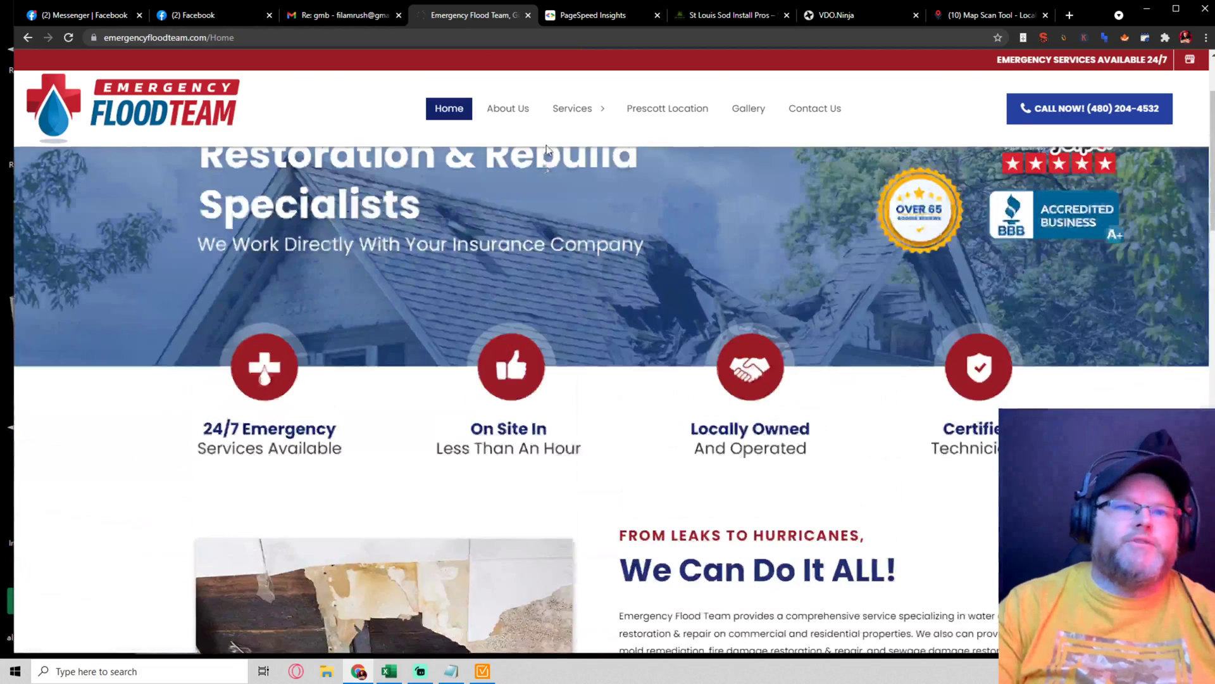
pyautogui.click(573, 108)
# Step: Visit the Water Damage Restoration & Repair, Mold Remediation and Prescott Location pages
pyautogui.click(575, 138)
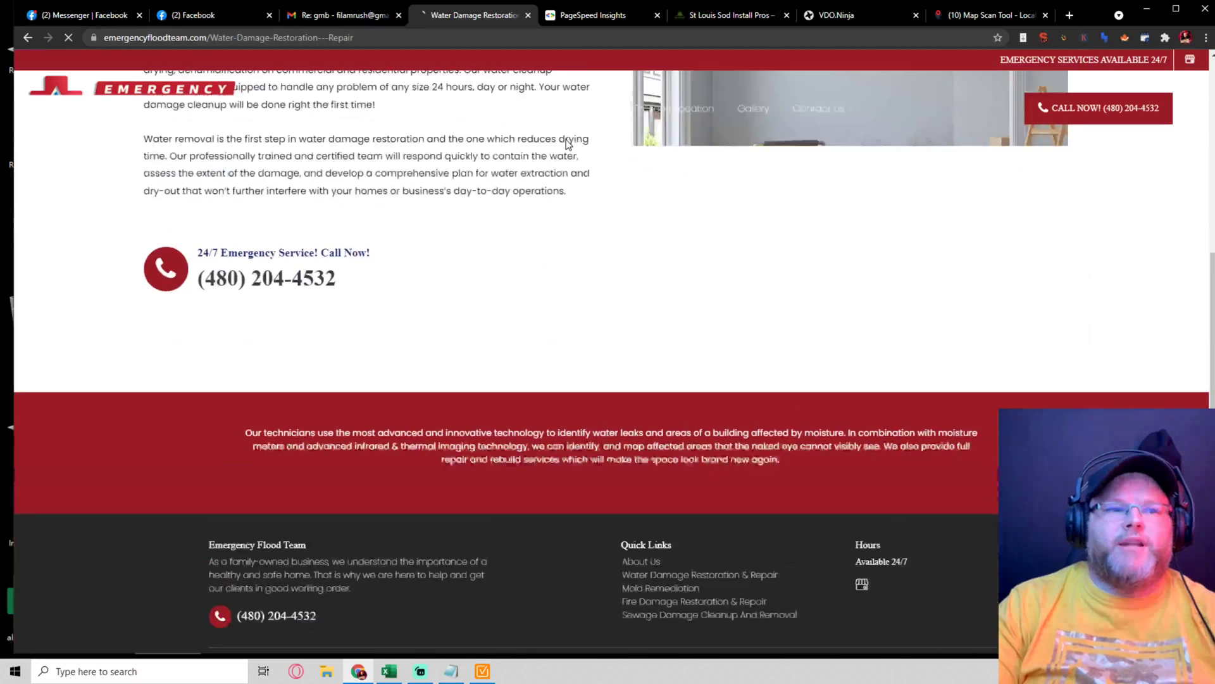
pyautogui.moveTo(572, 108)
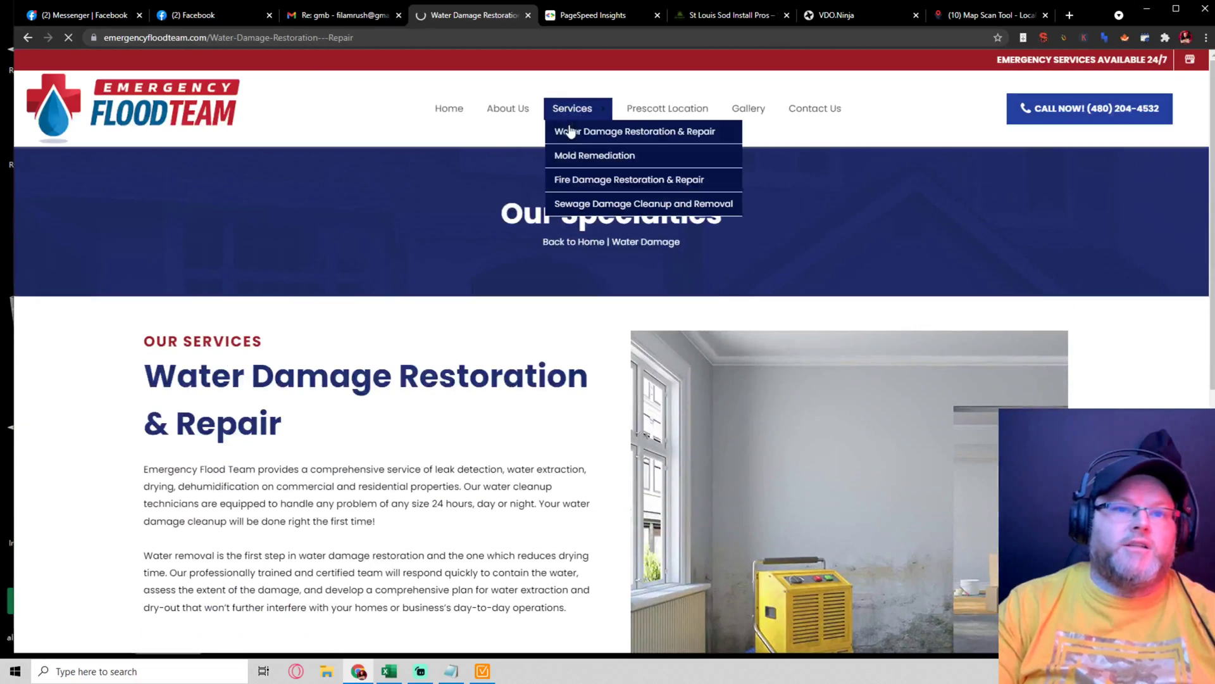
pyautogui.click(573, 156)
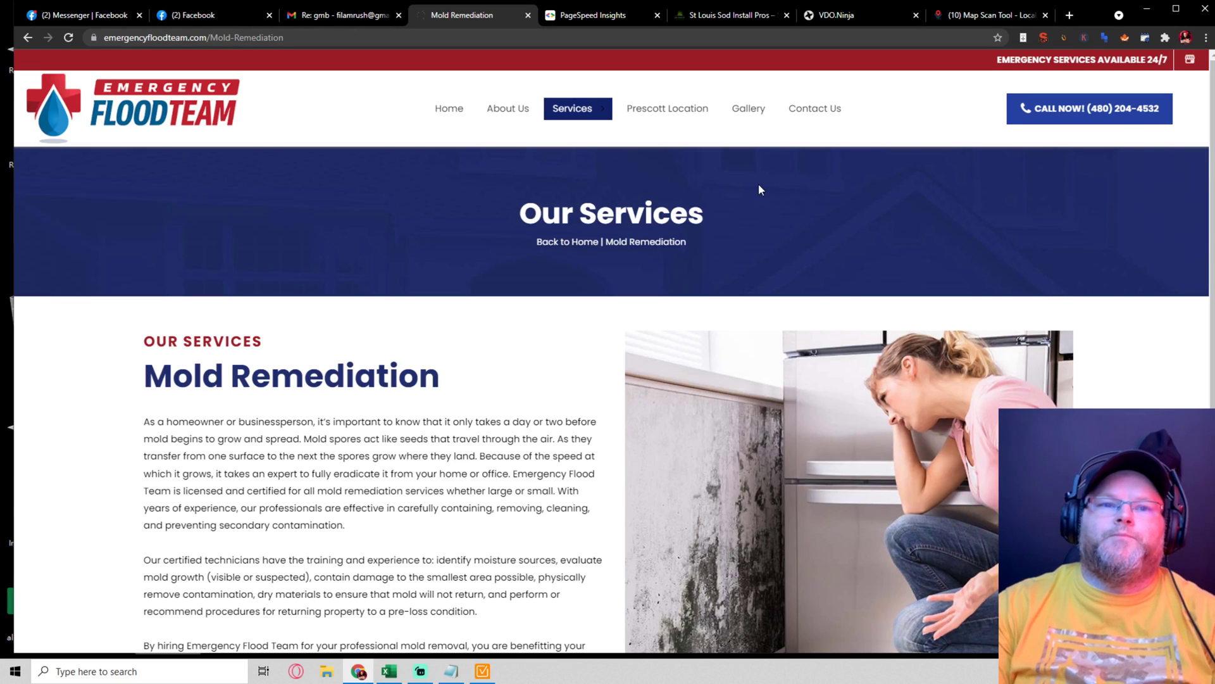
pyautogui.click(673, 112)
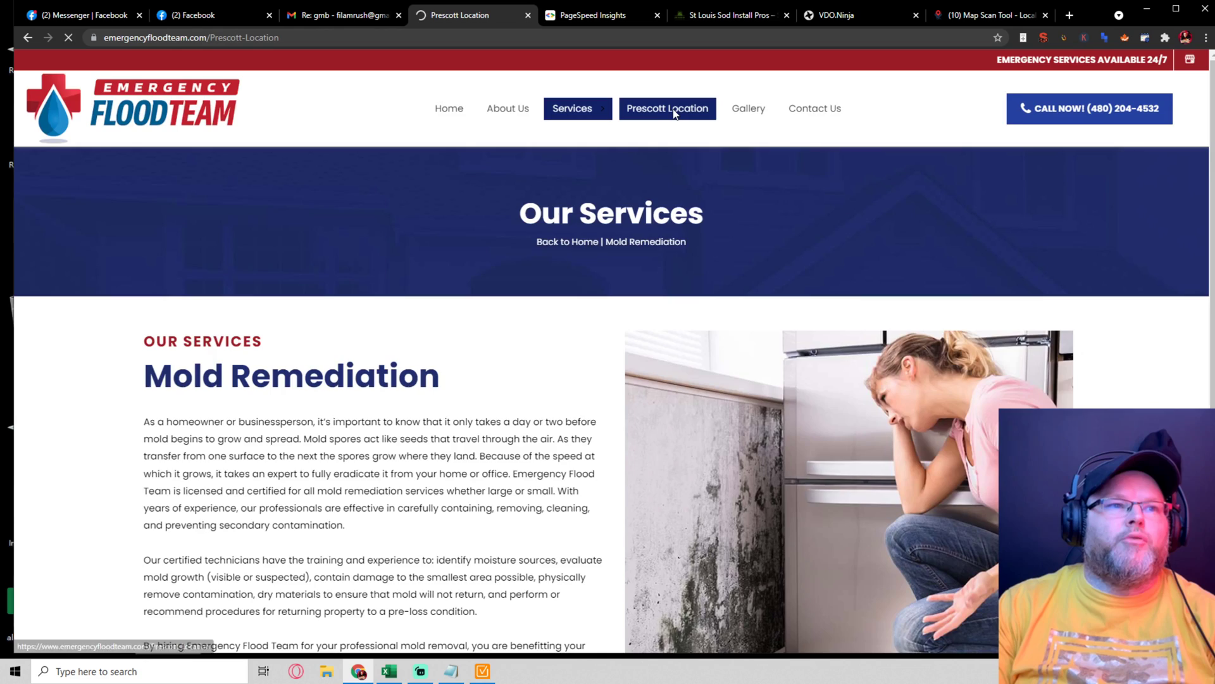
pyautogui.scroll(-5, 793, 347)
pyautogui.scroll(4, 794, 345)
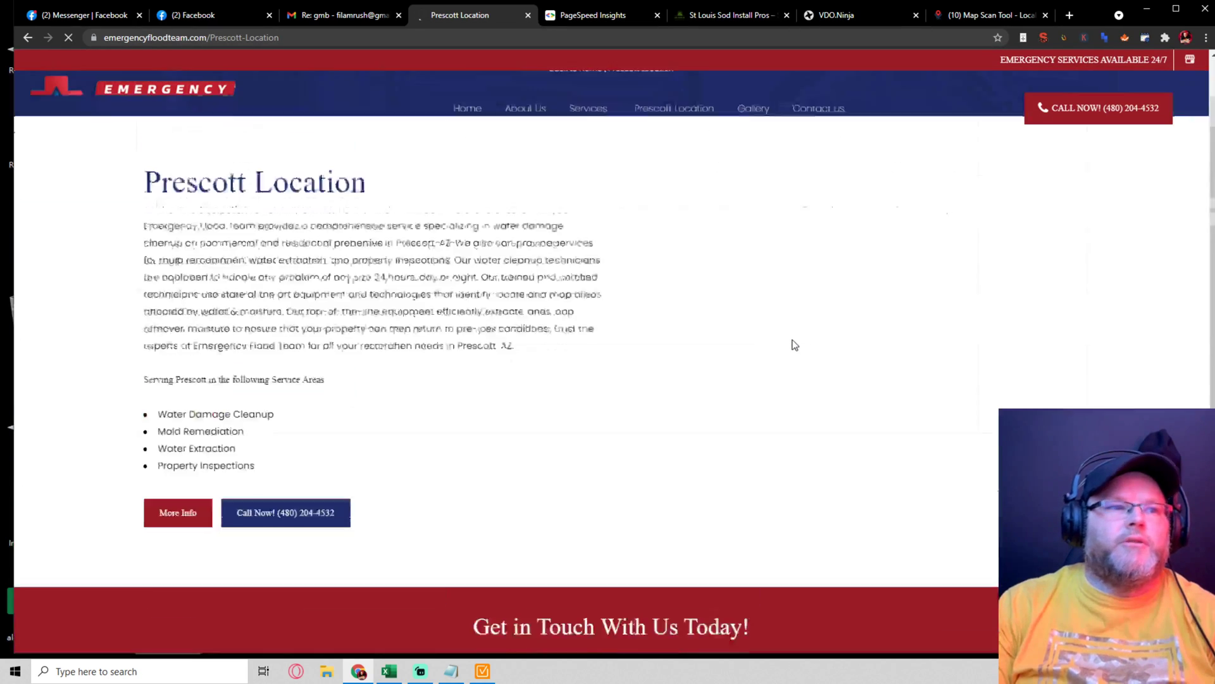
pyautogui.scroll(2, 794, 344)
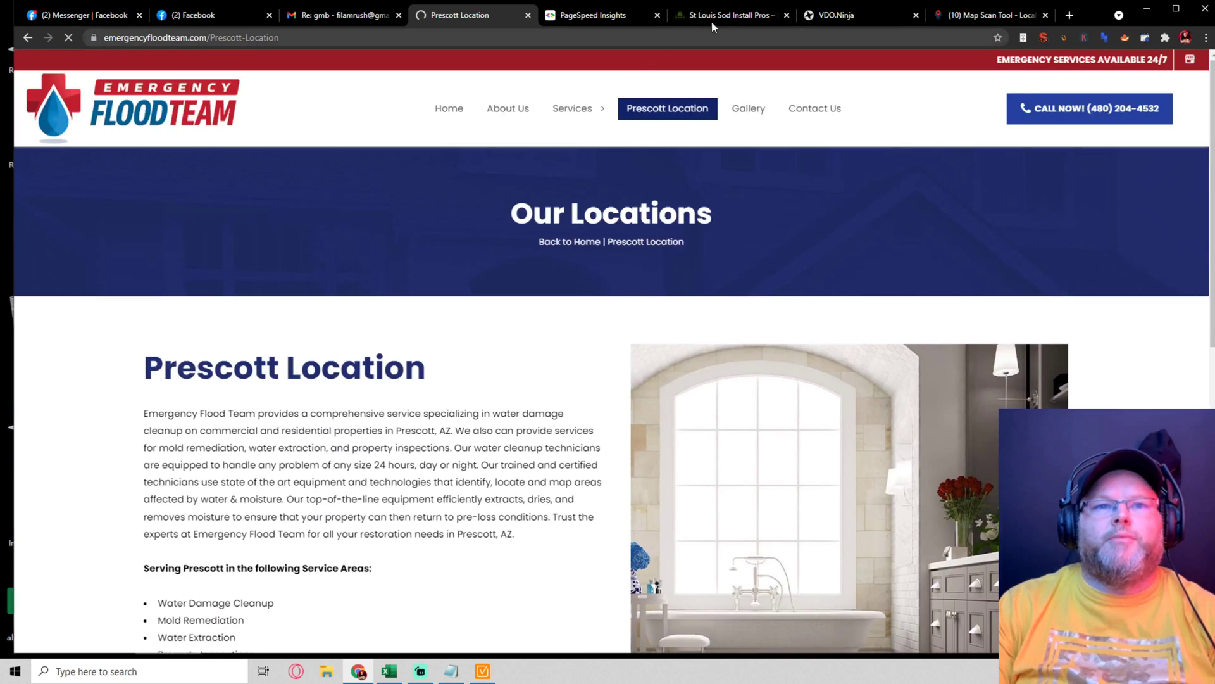
pyautogui.click(732, 16)
pyautogui.moveTo(752, 78)
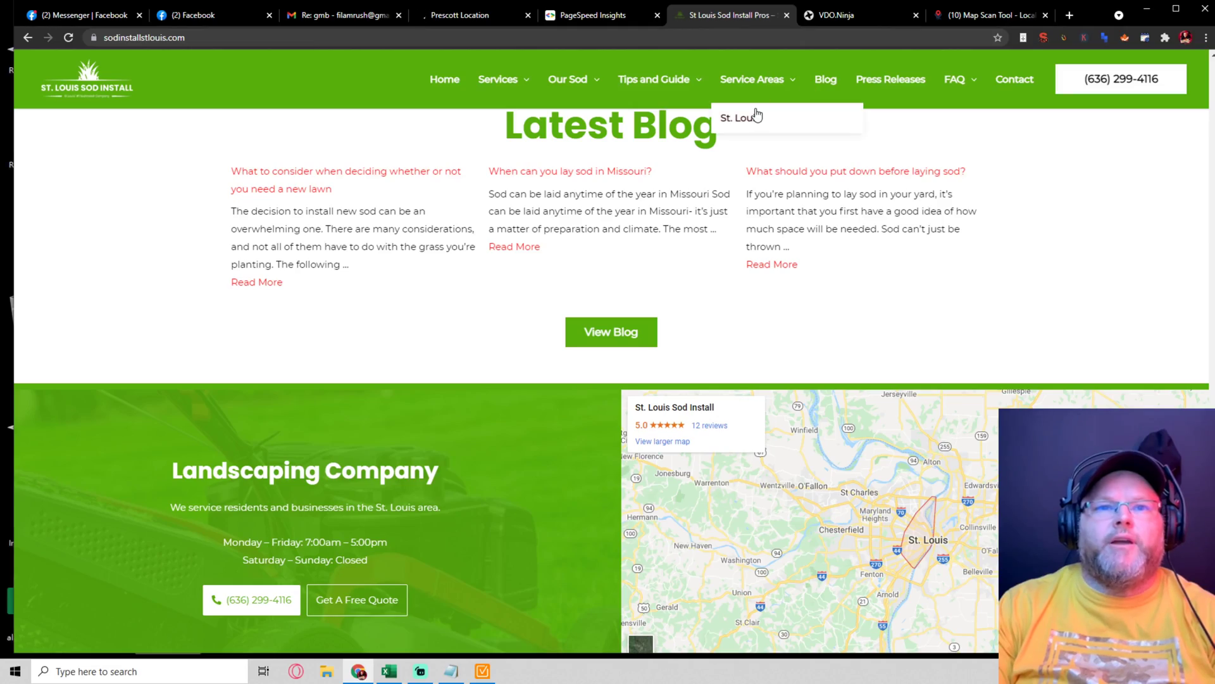
pyautogui.click(757, 115)
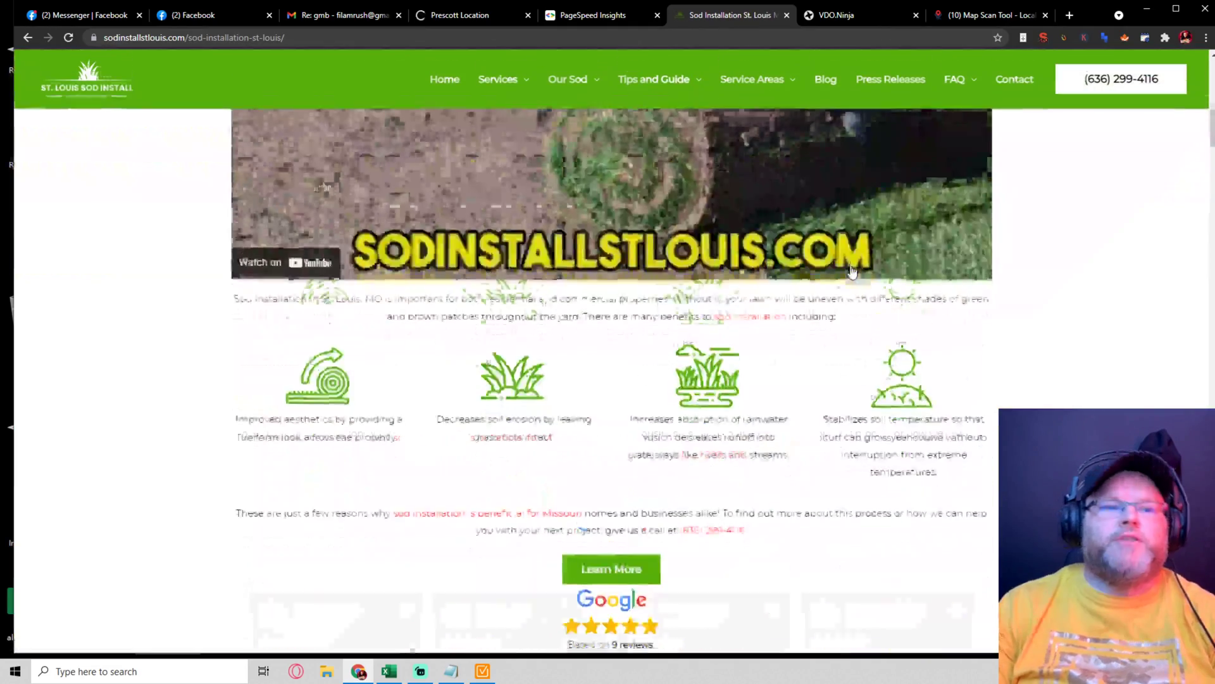
pyautogui.scroll(-5, 852, 272)
pyautogui.scroll(-5, 835, 272)
pyautogui.scroll(-5, 833, 263)
pyautogui.scroll(-5, 824, 256)
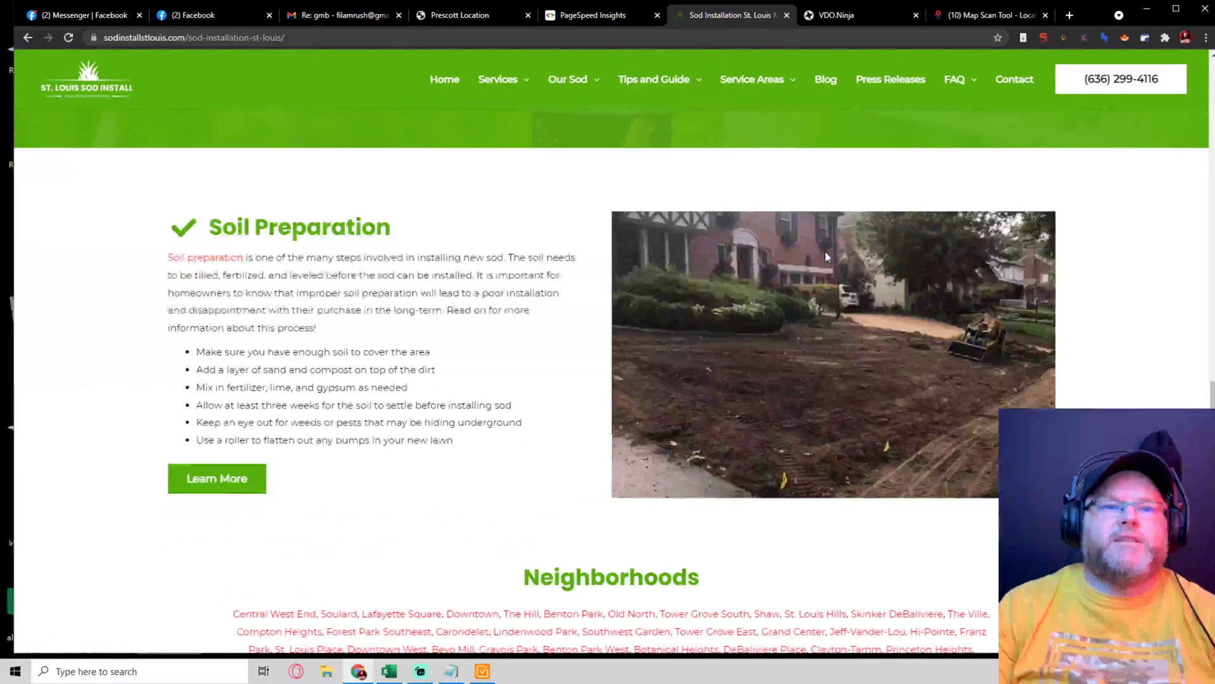
pyautogui.scroll(-5, 825, 251)
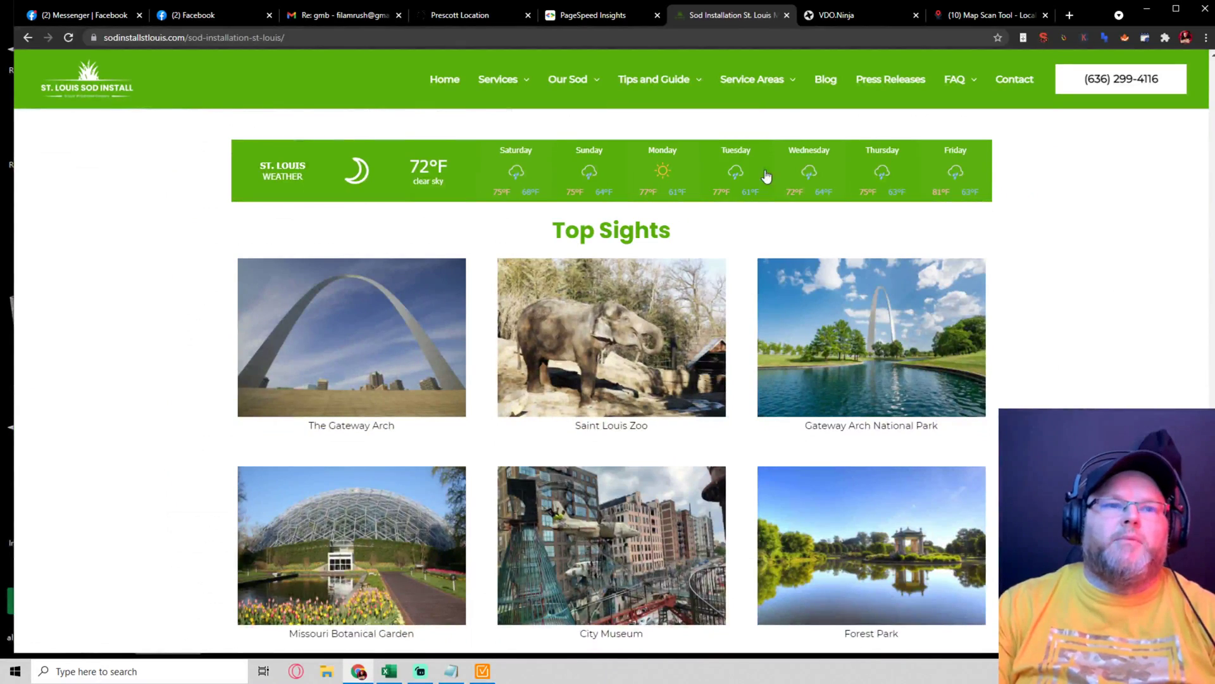
pyautogui.scroll(3, 952, 217)
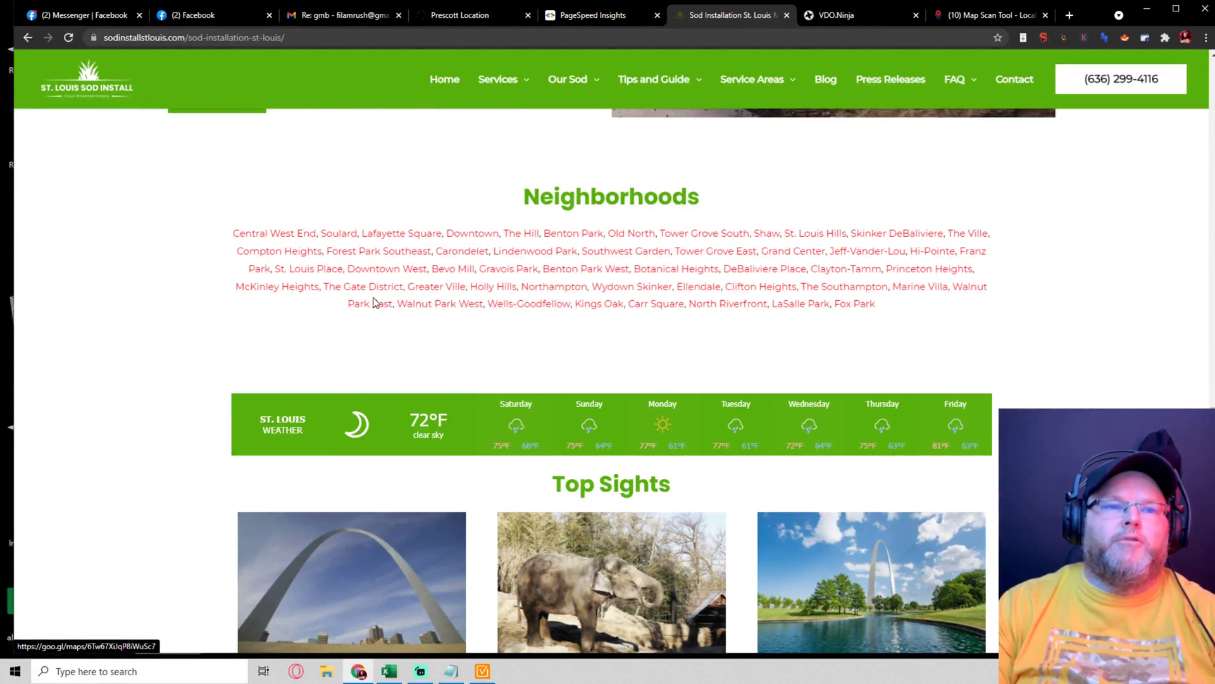
pyautogui.scroll(2, 380, 233)
pyautogui.scroll(-5, 779, 294)
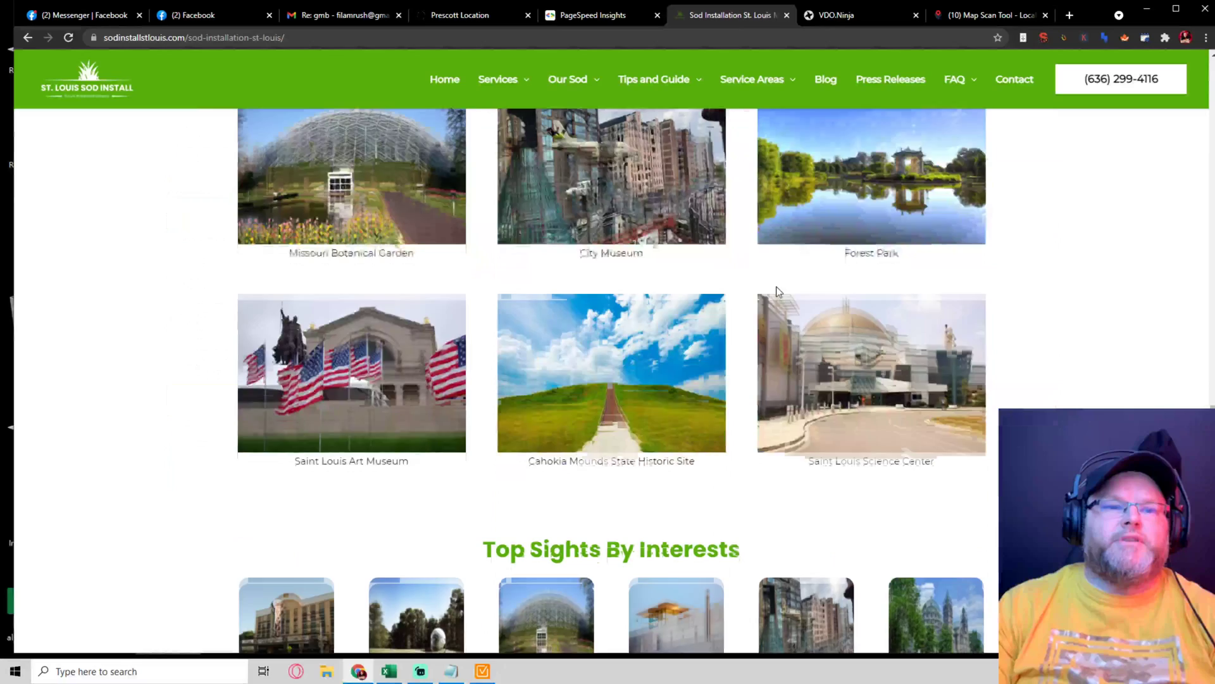
pyautogui.scroll(3, 775, 291)
pyautogui.scroll(-5, 722, 324)
pyautogui.scroll(-4, 692, 357)
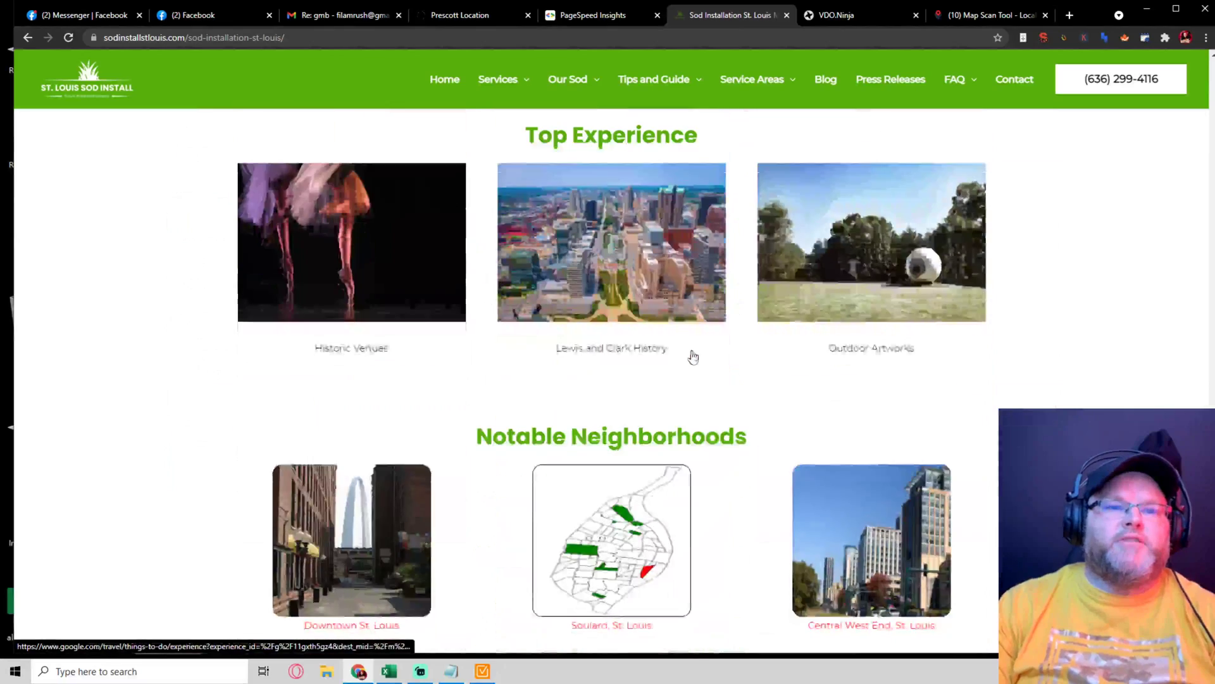
pyautogui.scroll(-6, 692, 357)
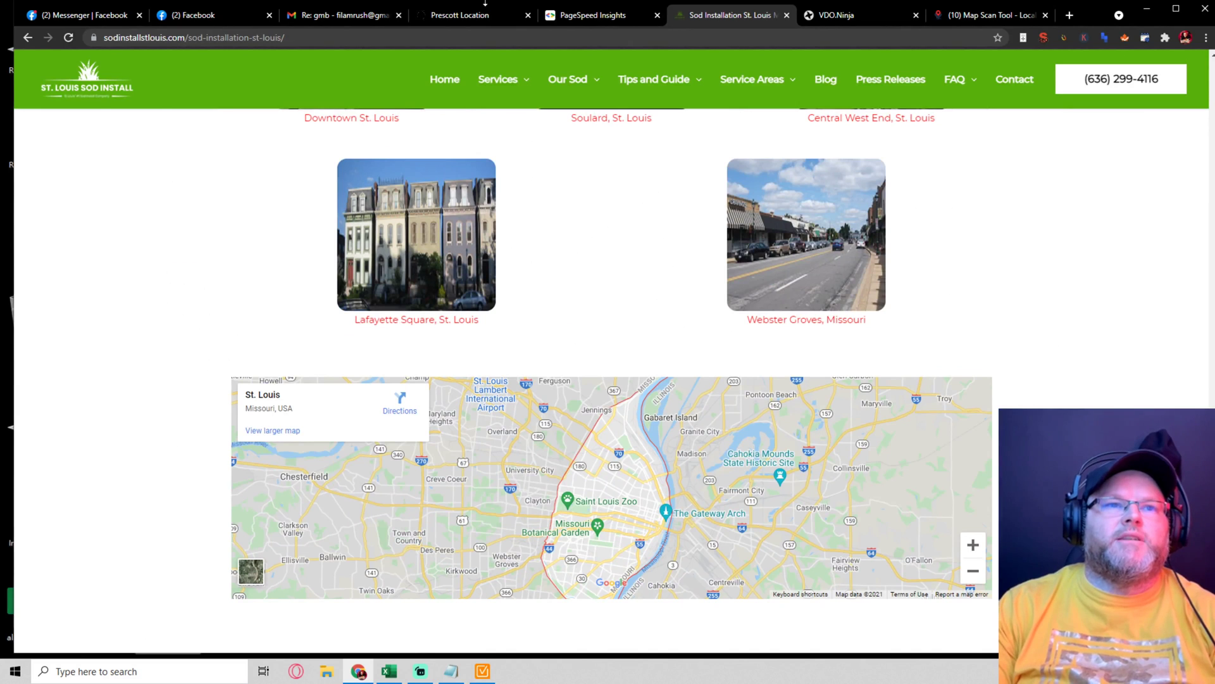
pyautogui.click(474, 19)
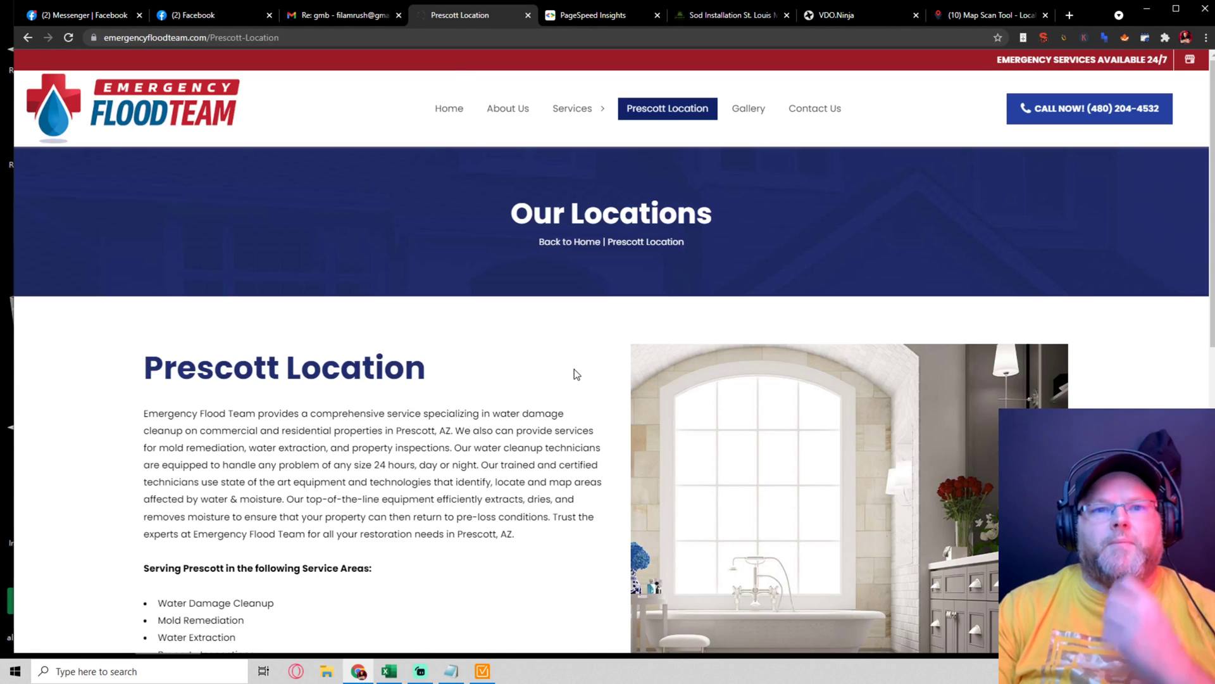
pyautogui.click(763, 111)
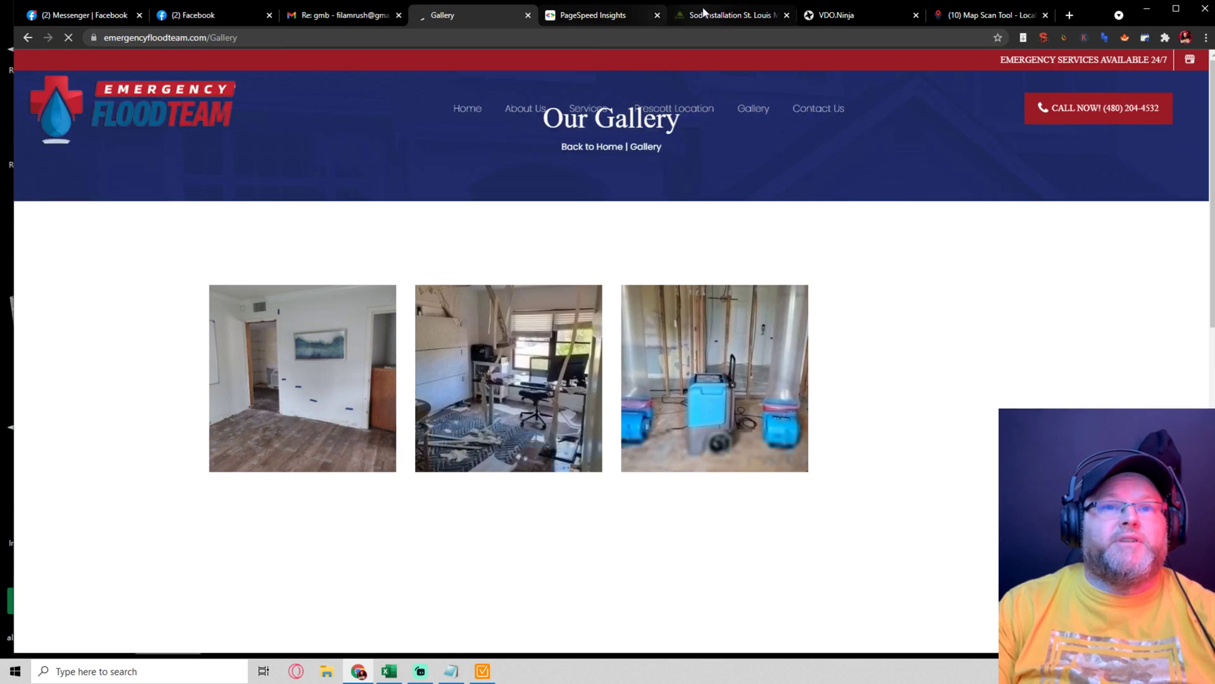
pyautogui.click(722, 15)
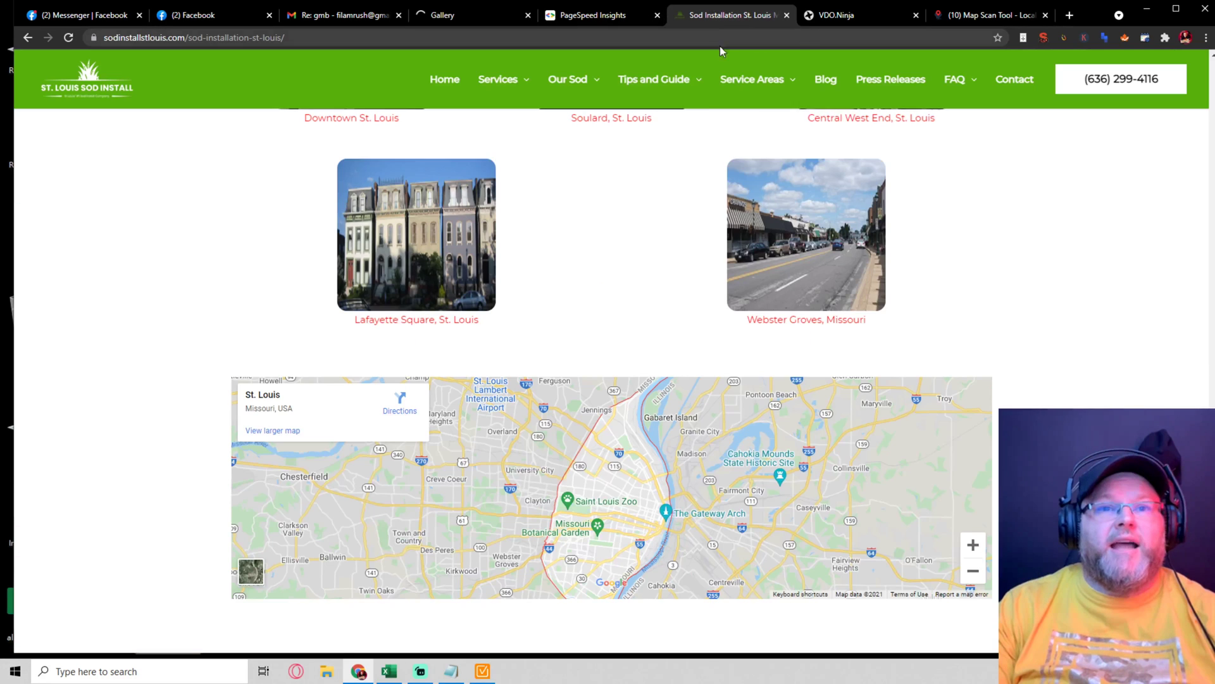
pyautogui.click(447, 15)
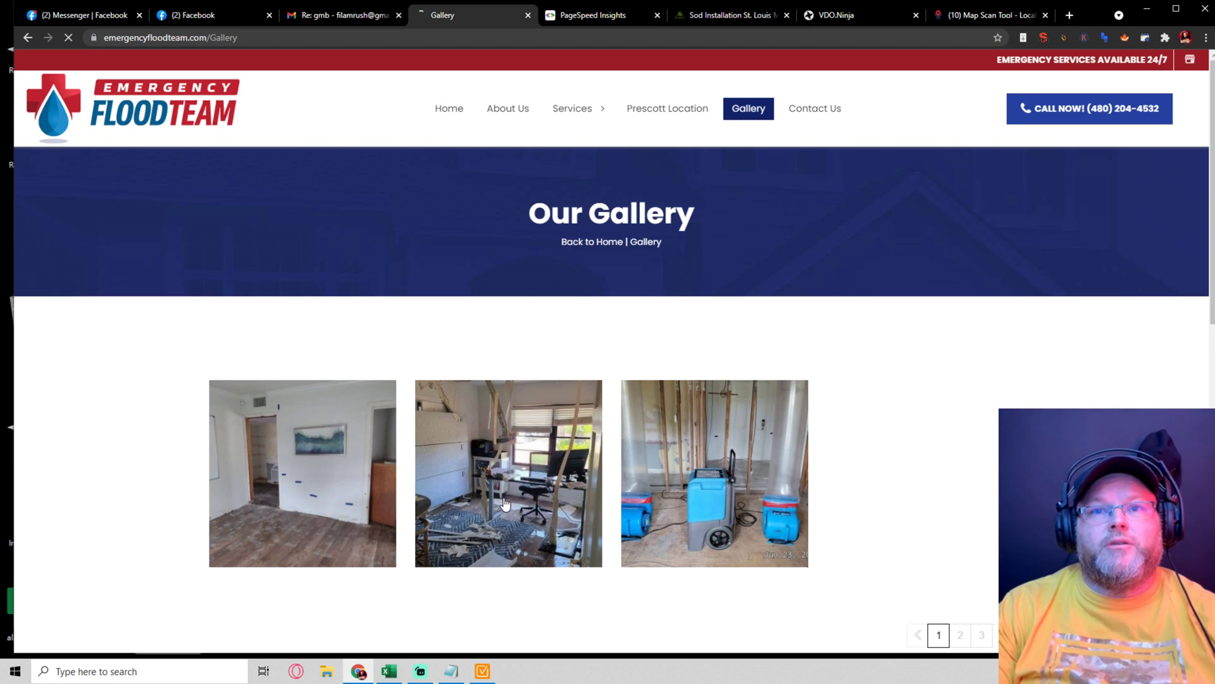
# Step: In a new tab, search Google for 'emergency water restoration prescott'
pyautogui.click(1069, 15)
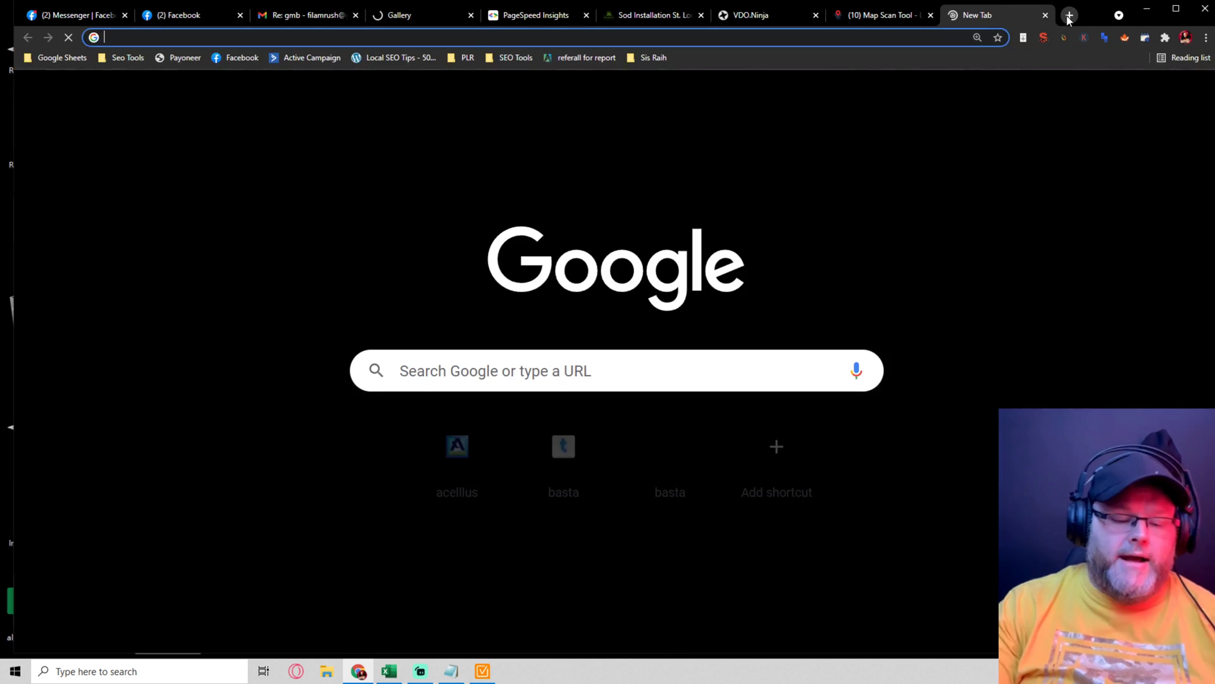
pyautogui.write('gogole')
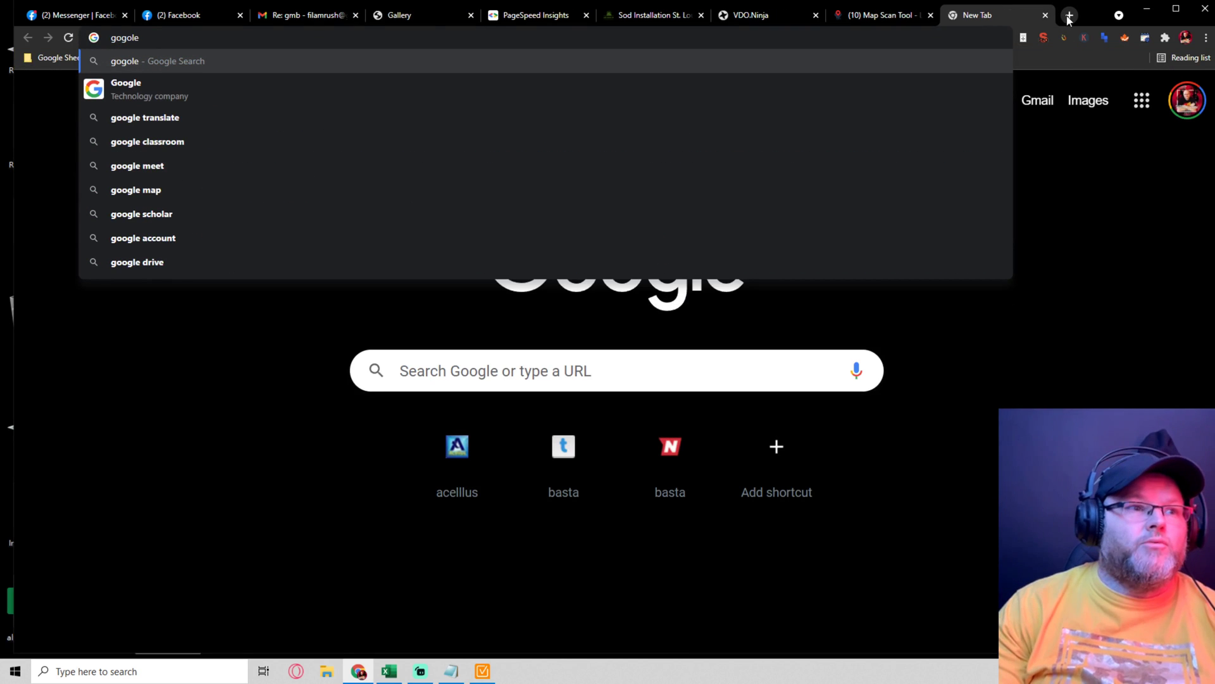
pyautogui.press('Down')
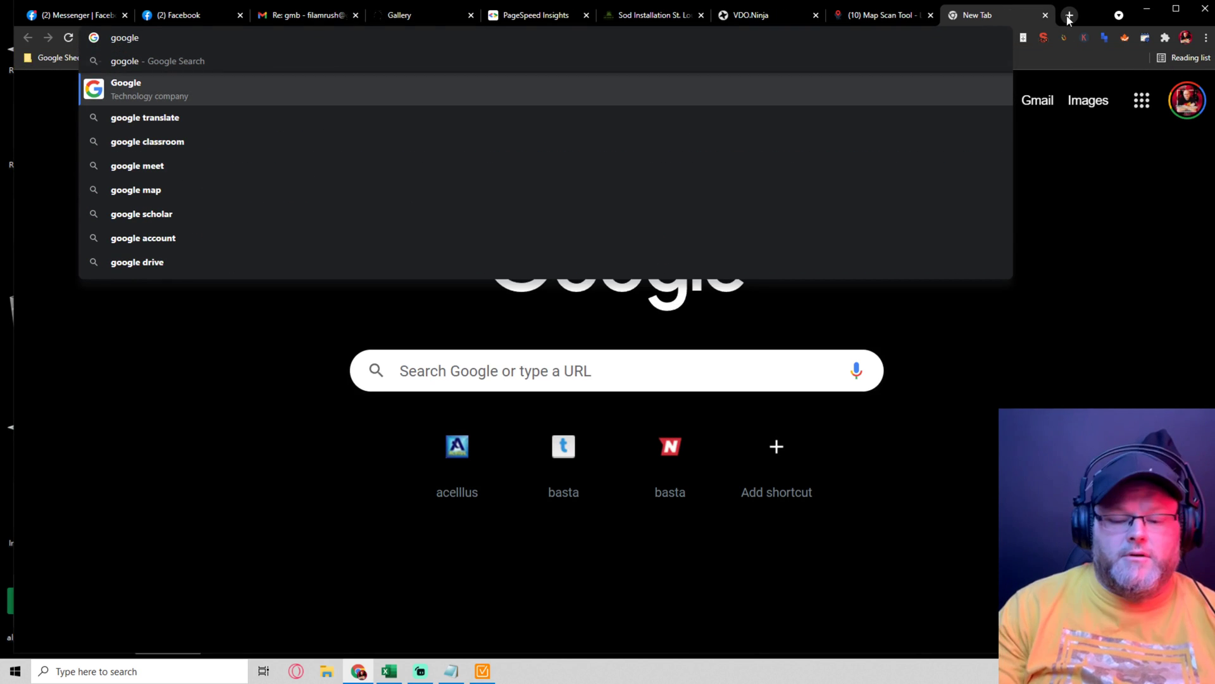
pyautogui.press('Return')
pyautogui.click(259, 76)
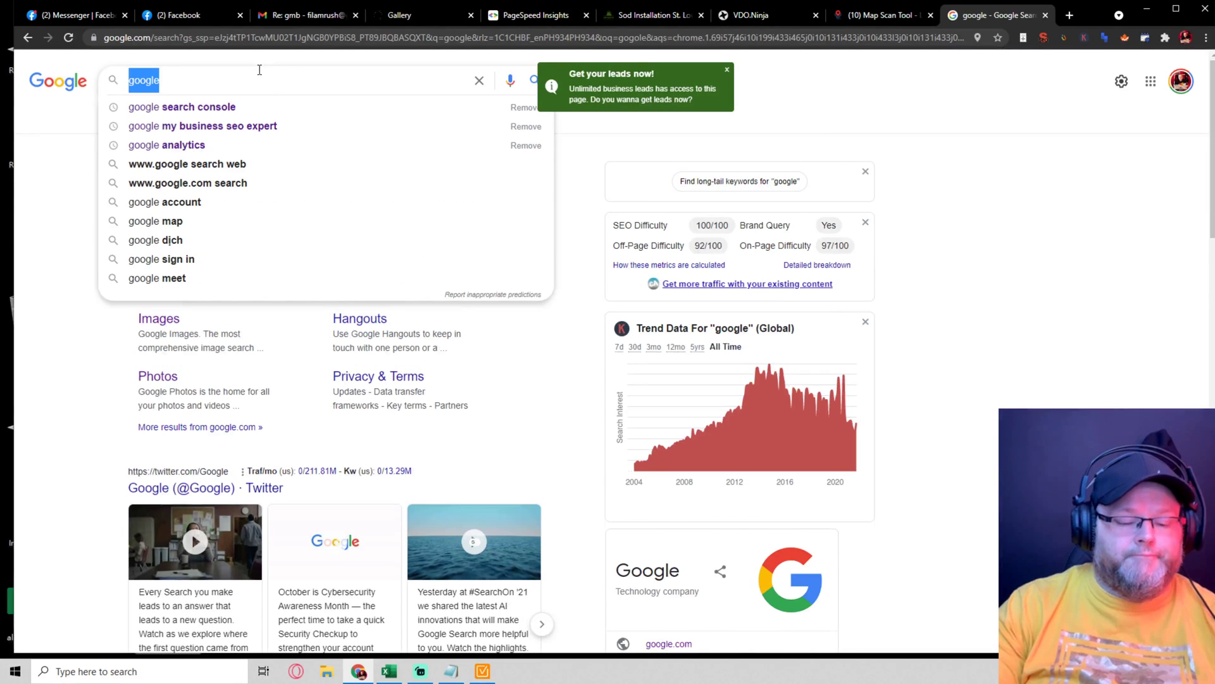
pyautogui.write('wart')
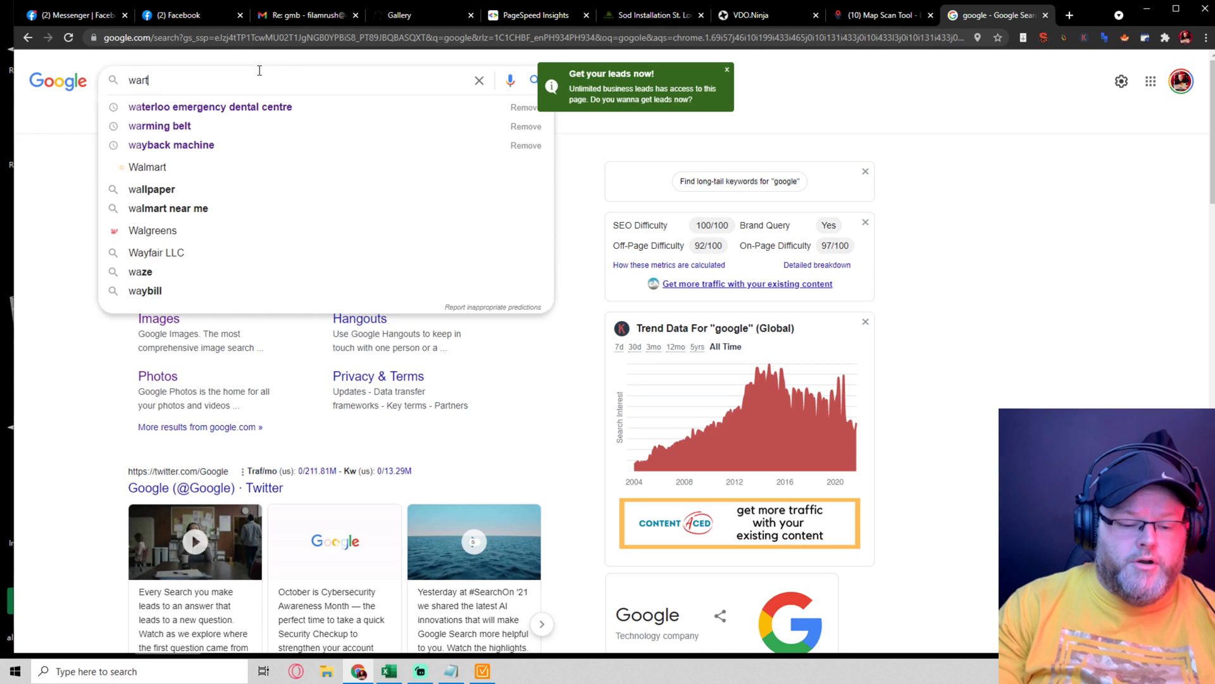
pyautogui.write('r')
pyautogui.press('BackSpace')
pyautogui.press('BackSpace')
pyautogui.press('BackSpace')
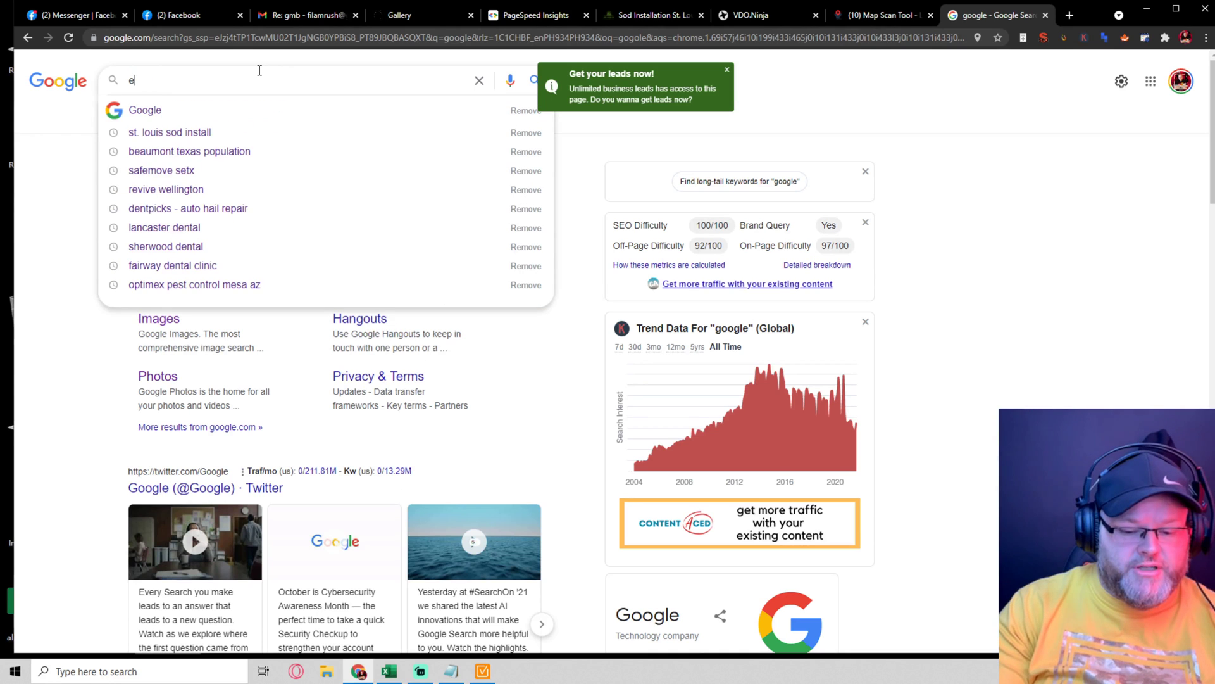
pyautogui.write('mergency w')
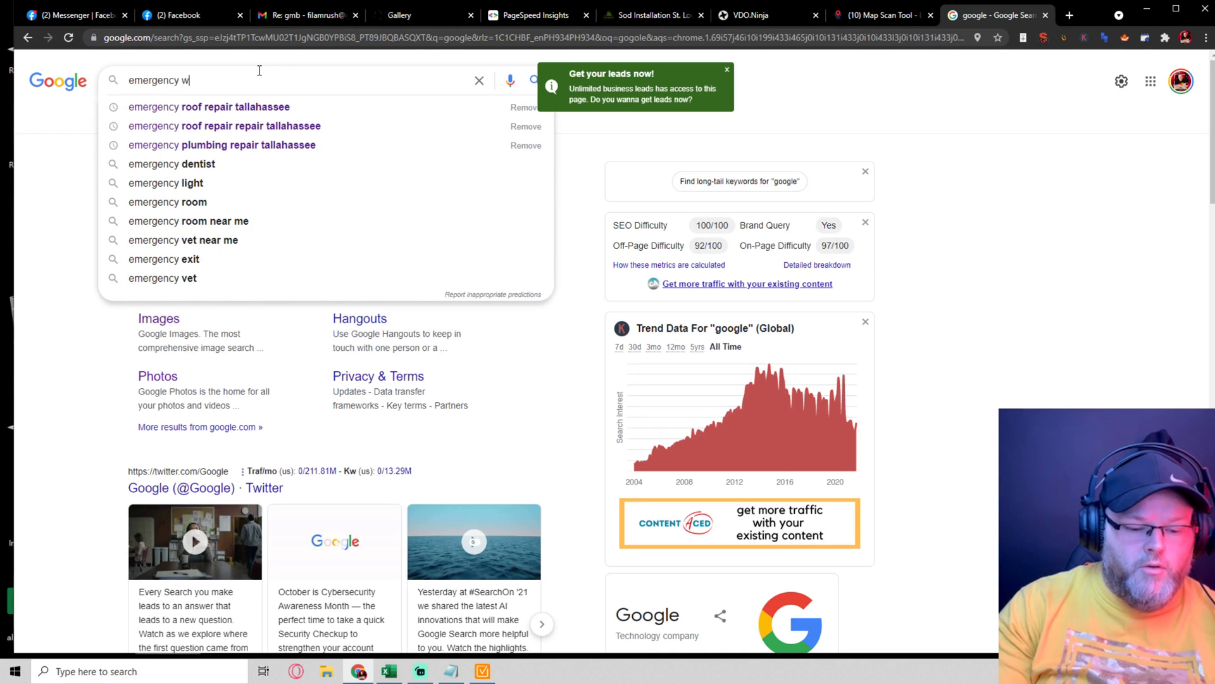
pyautogui.write('ater res')
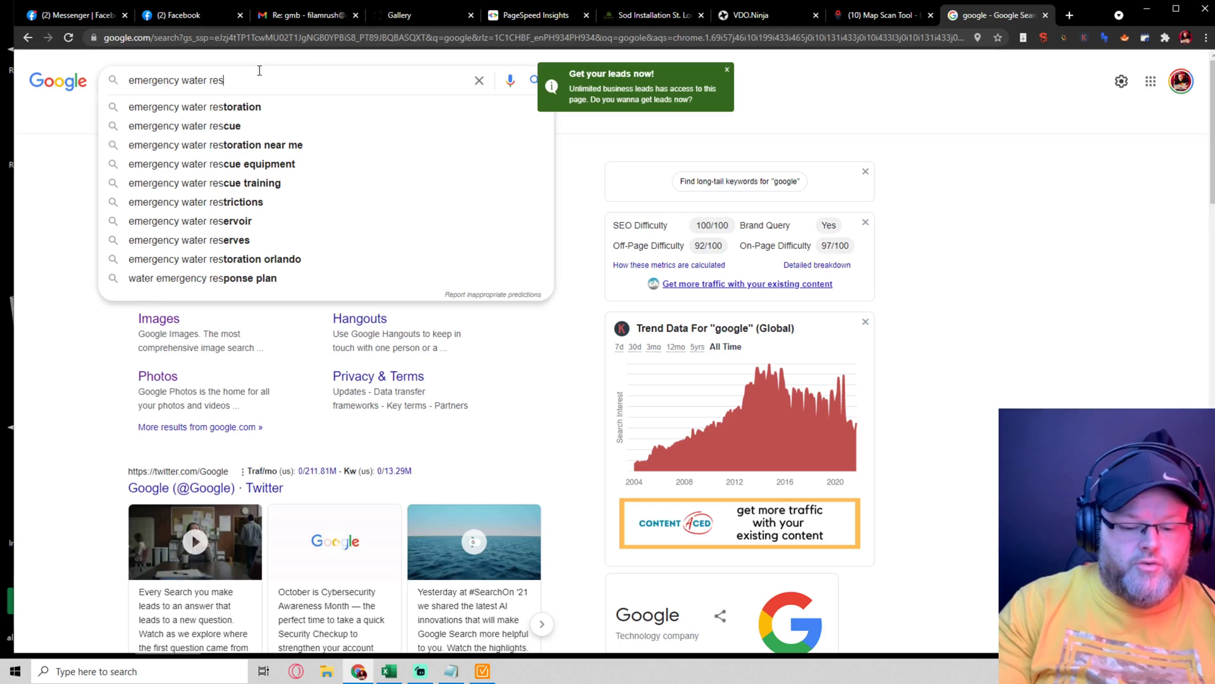
pyautogui.write('toration ')
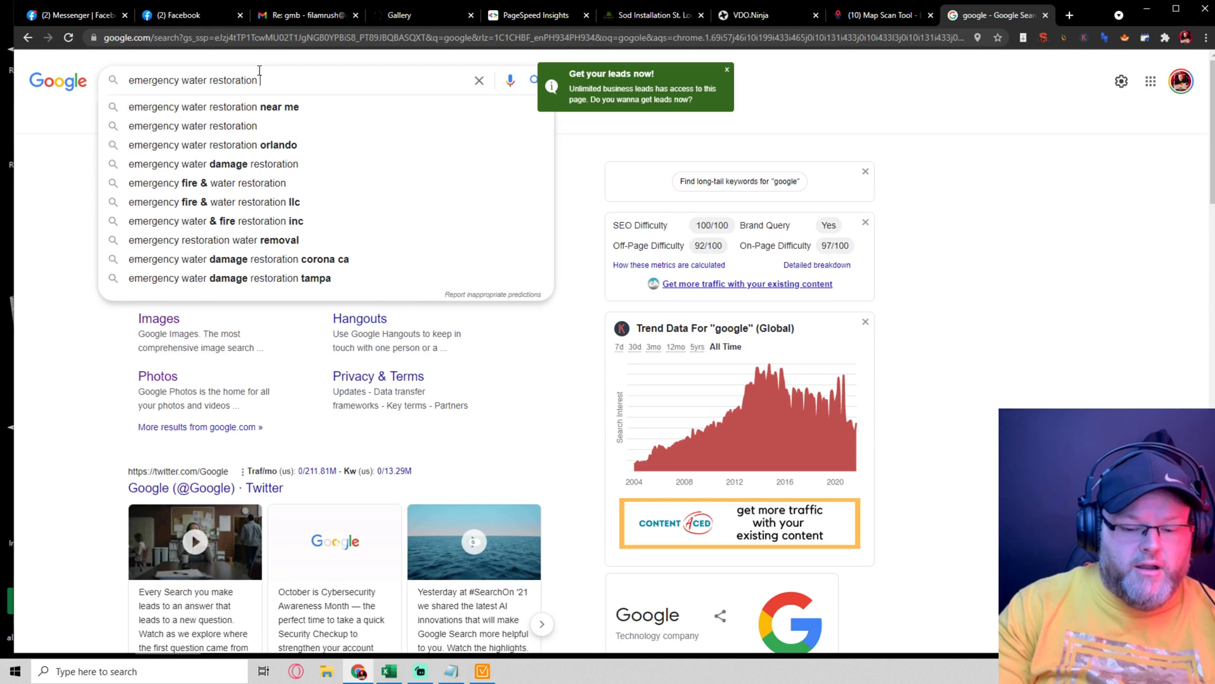
pyautogui.write('prescot')
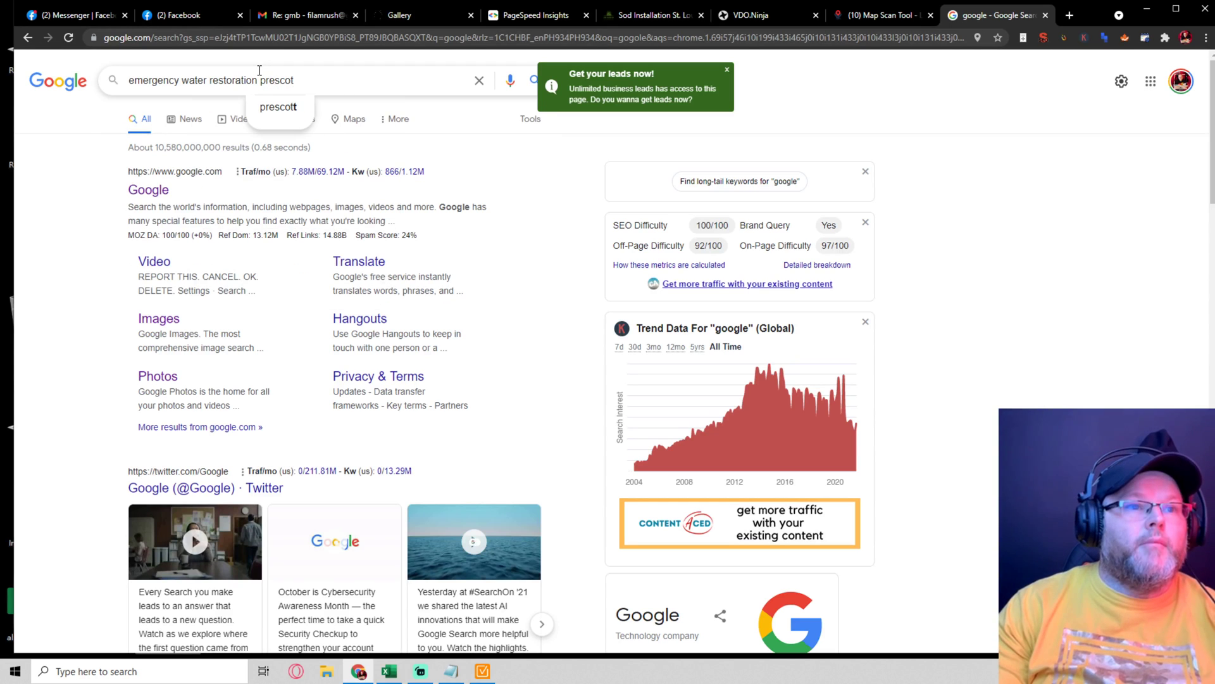
pyautogui.write('tt')
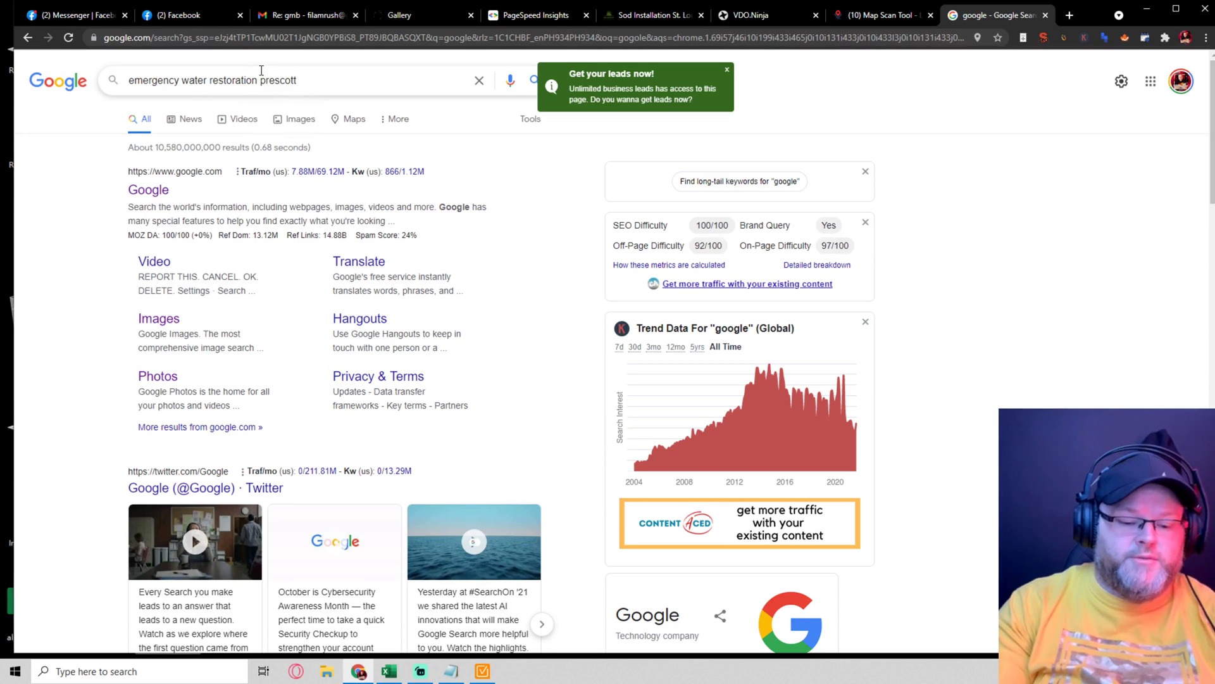
pyautogui.press('Return')
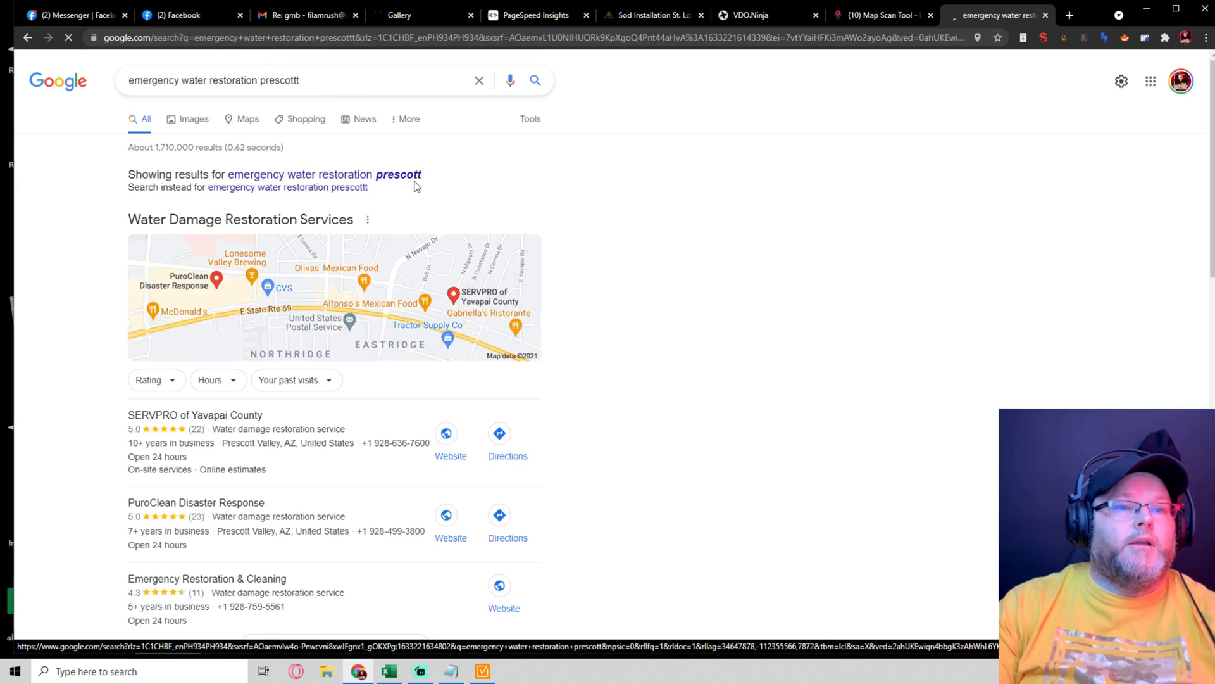
pyautogui.scroll(-5, 418, 190)
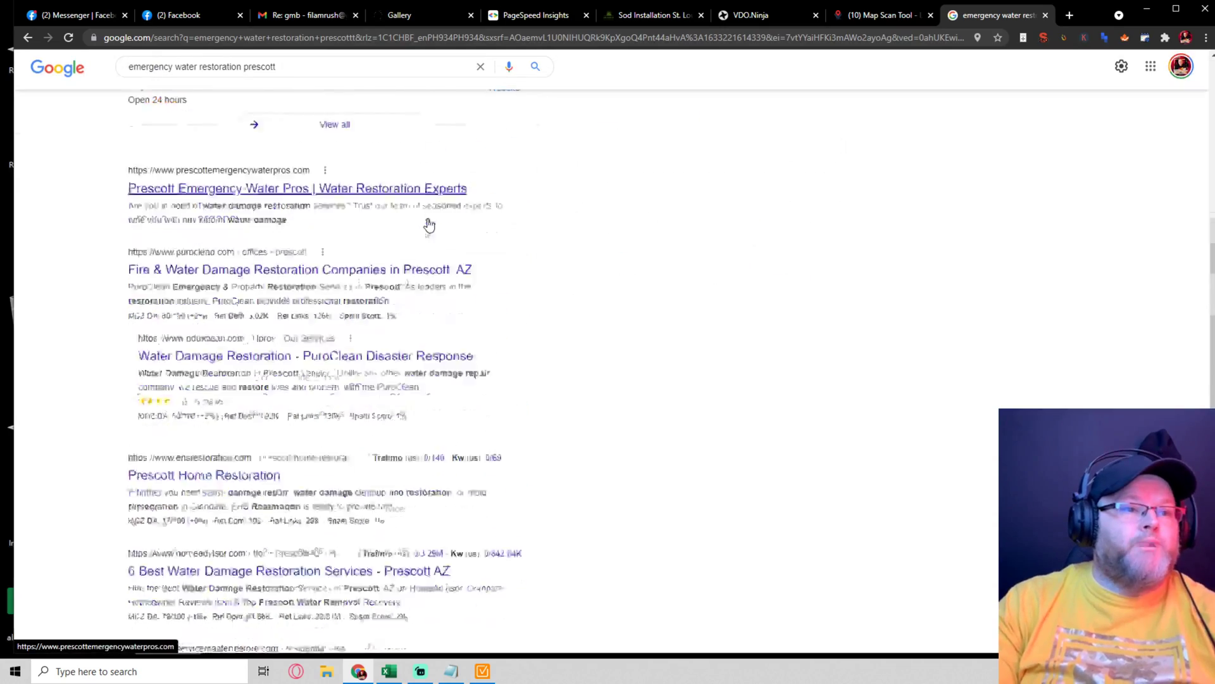
pyautogui.scroll(-5, 428, 207)
pyautogui.scroll(-3, 427, 206)
pyautogui.scroll(10, 409, 285)
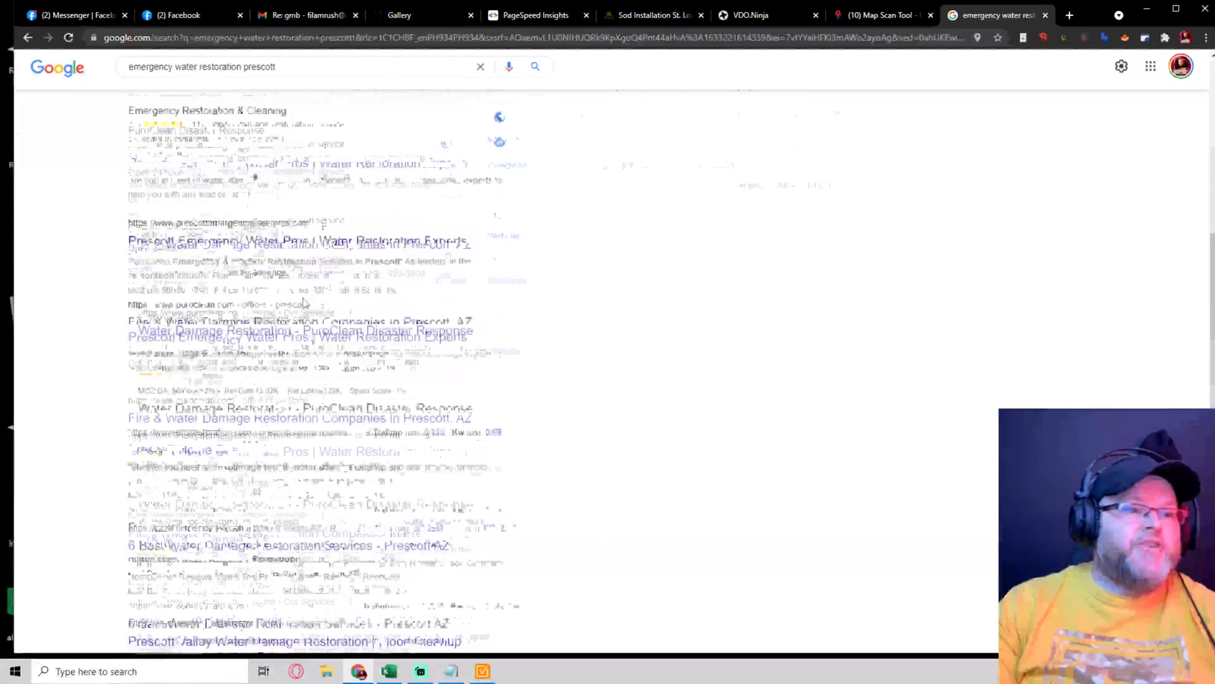
pyautogui.scroll(3, 291, 265)
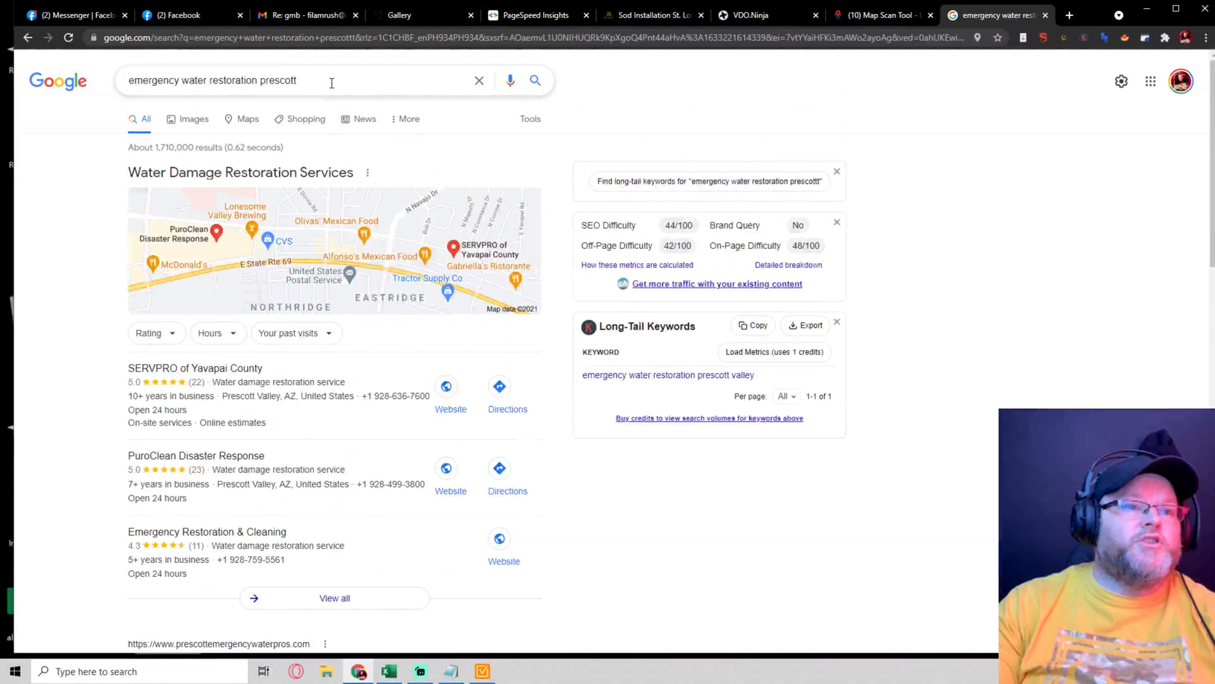
# Step: Re-run the search as 'emergency water restoration' without the town name
pyautogui.click(331, 82)
pyautogui.press('BackSpace')
pyautogui.press('BackSpace')
pyautogui.press('BackSpace')
pyautogui.press('BackSpace')
pyautogui.press('BackSpace')
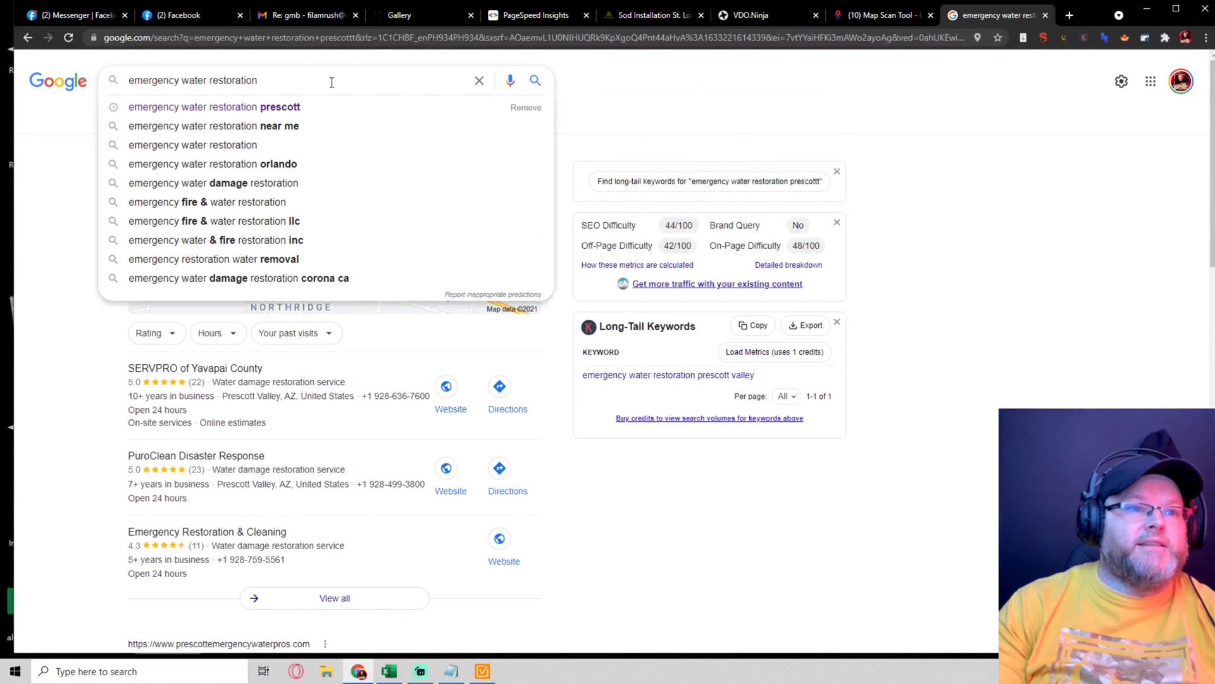
pyautogui.press('Return')
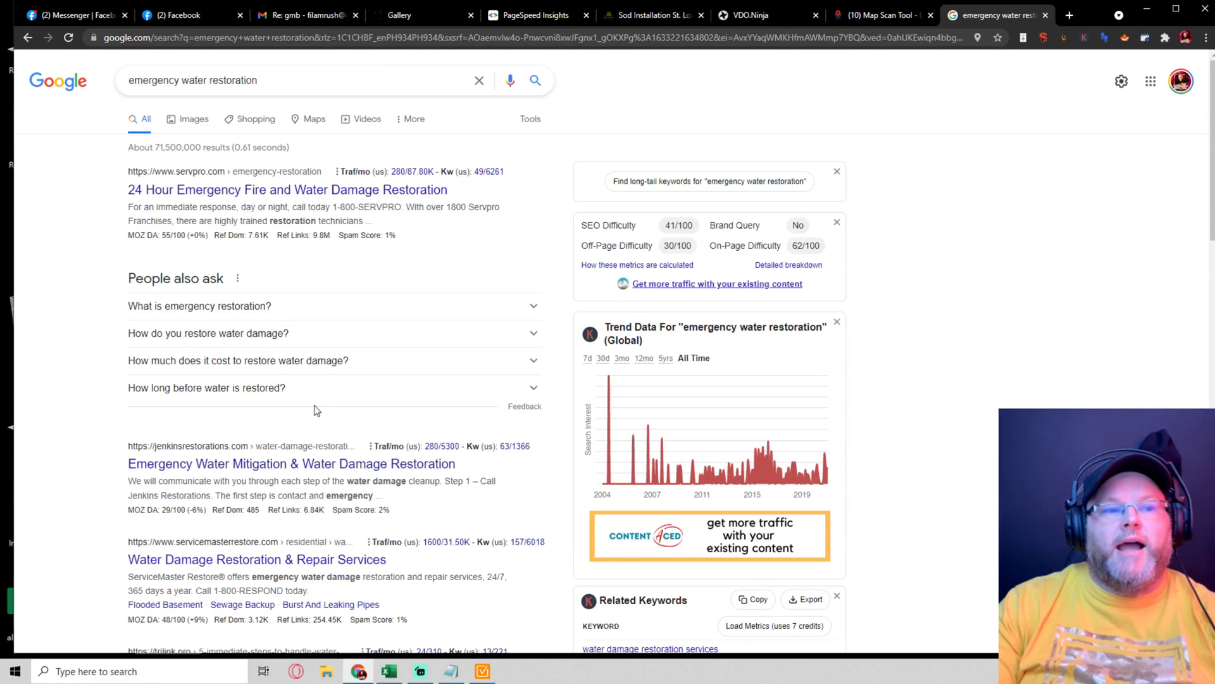
# Step: Expand four People also ask questions about water restoration and dripping faucets
pyautogui.click(325, 390)
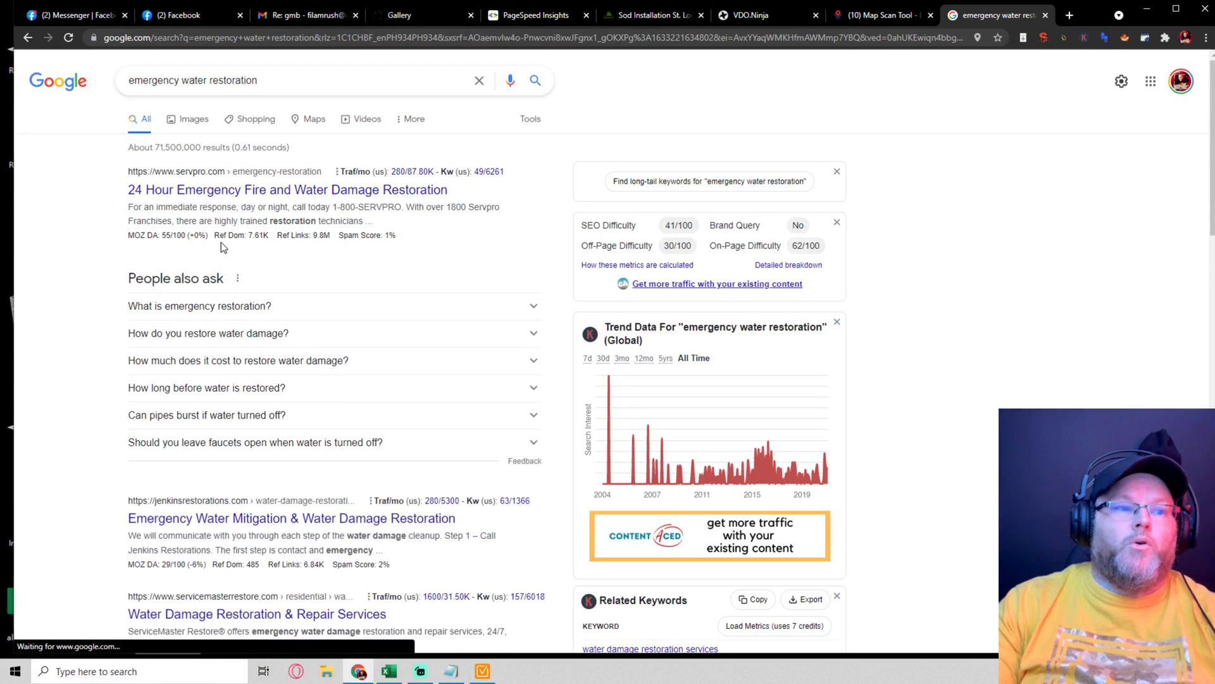
pyautogui.click(345, 454)
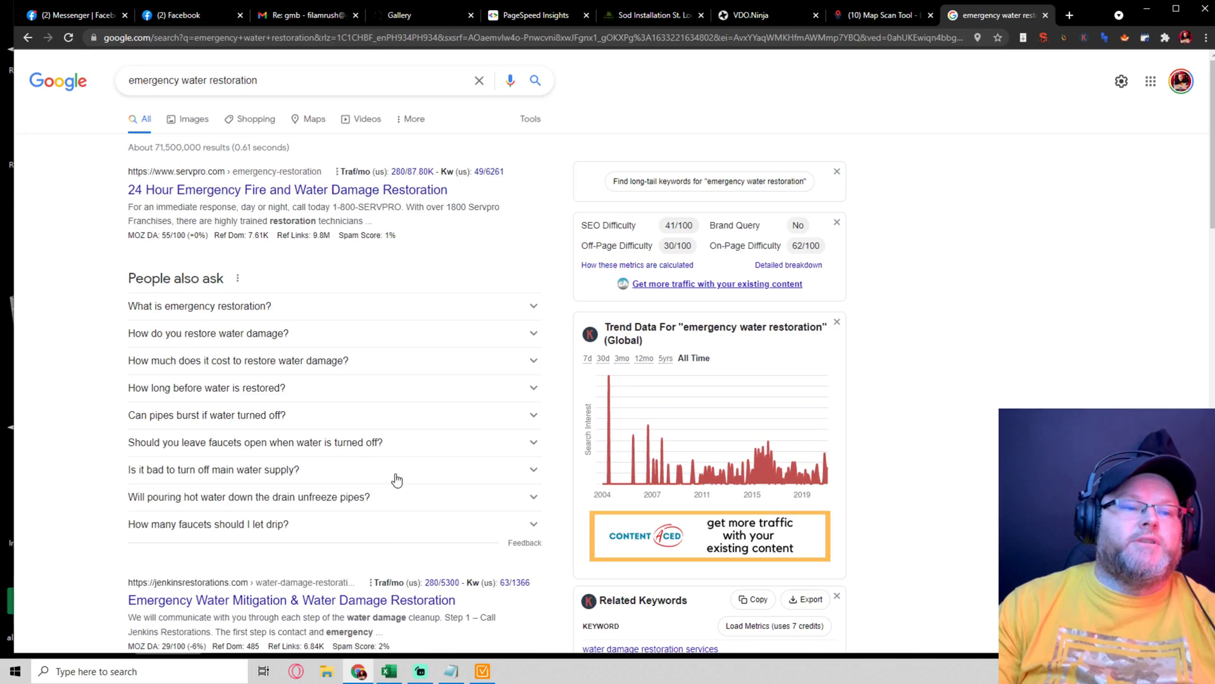
pyautogui.click(398, 524)
pyautogui.scroll(-2, 399, 529)
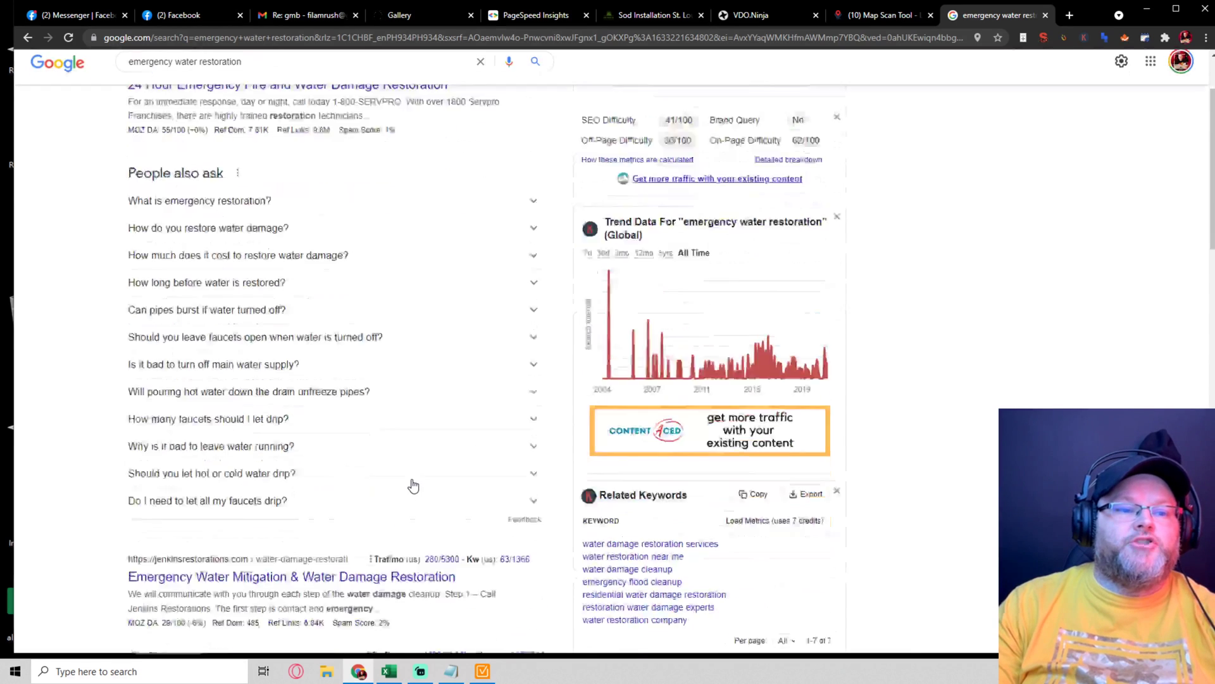
pyautogui.click(409, 418)
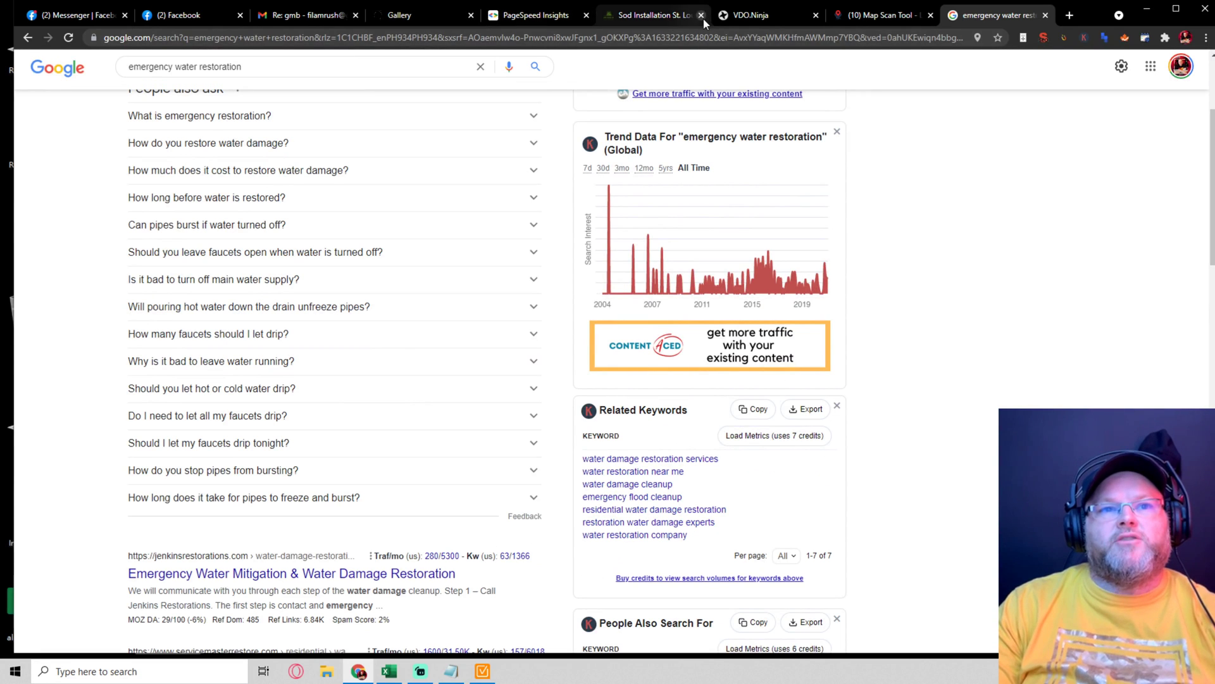
# Step: Visit the Emergency Flood Team home page, then return to the water restoration results
pyautogui.click(398, 16)
pyautogui.click(449, 108)
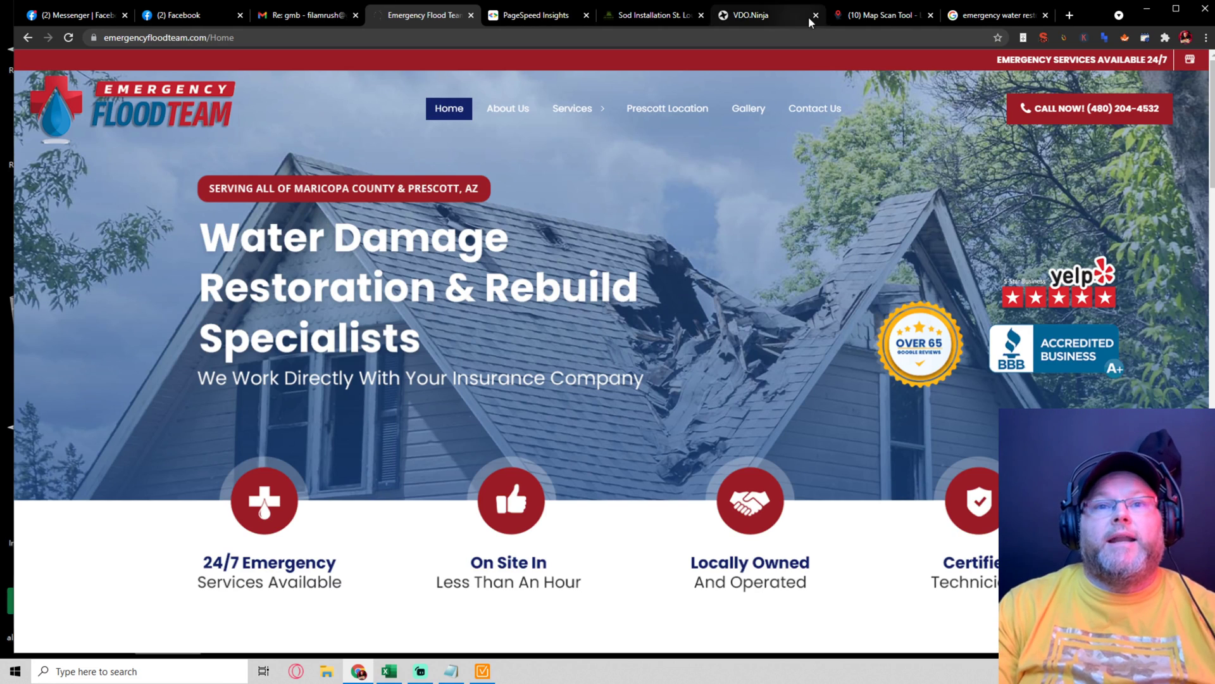
pyautogui.click(987, 14)
pyautogui.scroll(1, 295, 472)
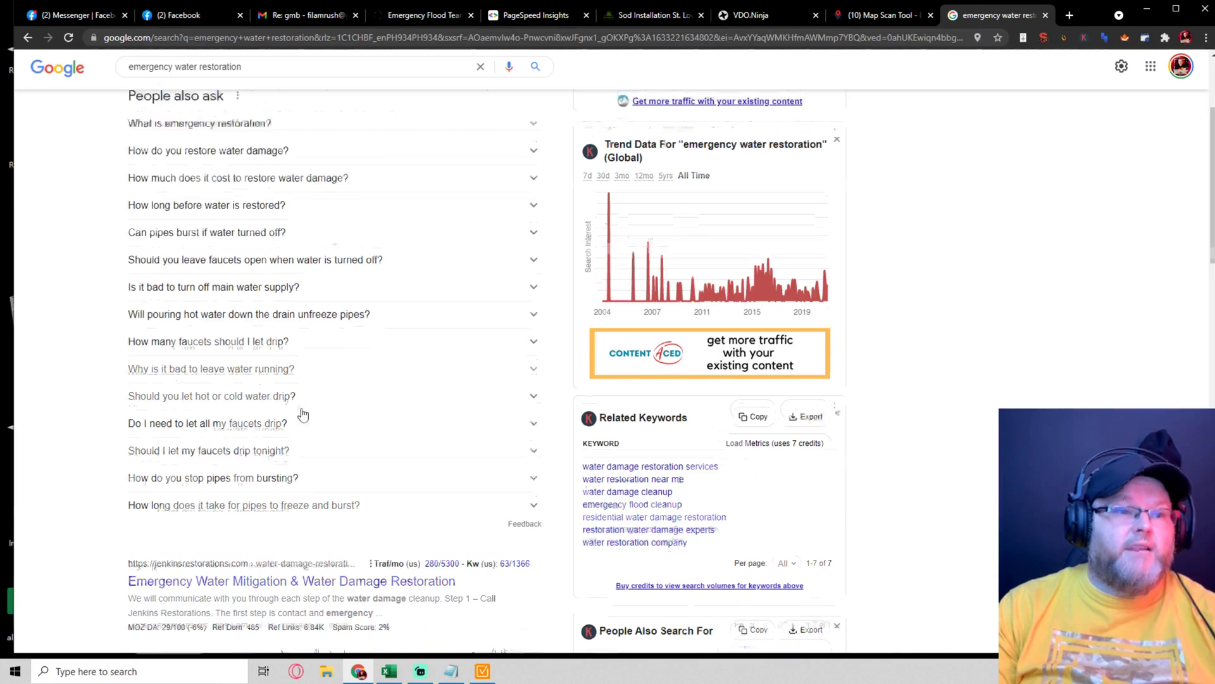
pyautogui.scroll(1, 301, 412)
pyautogui.scroll(-5, 281, 307)
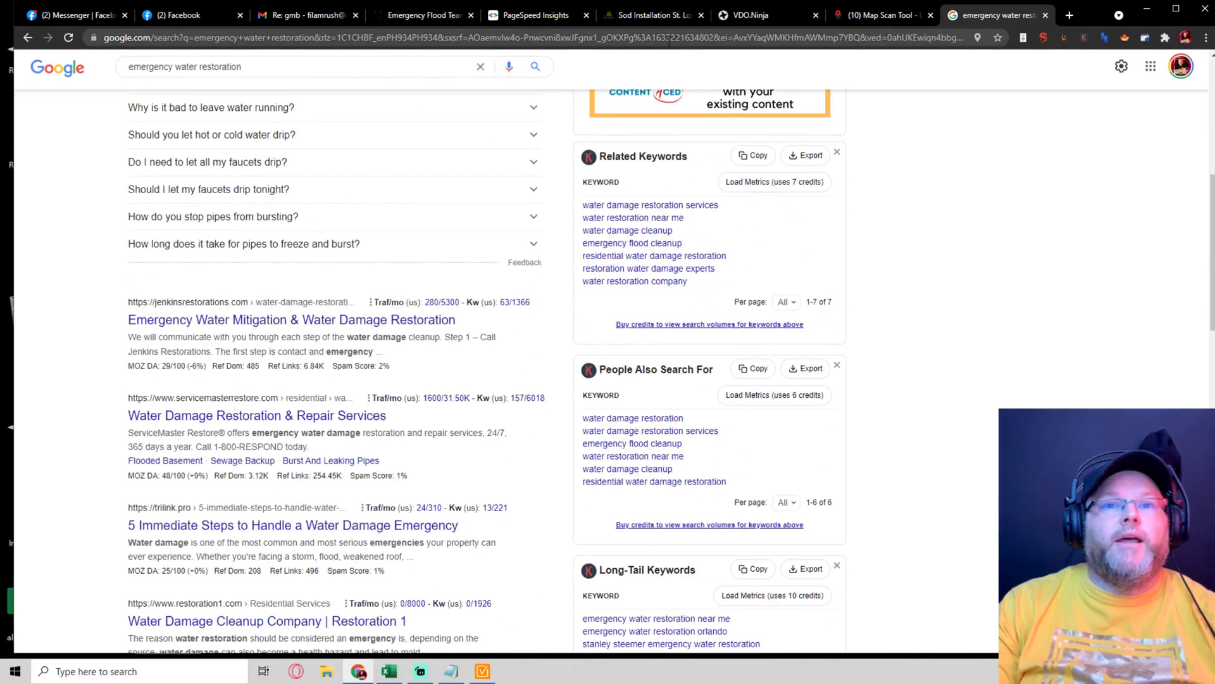
# Step: On the Emergency Flood Team site, visit the contact page and return to the homepage
pyautogui.click(421, 17)
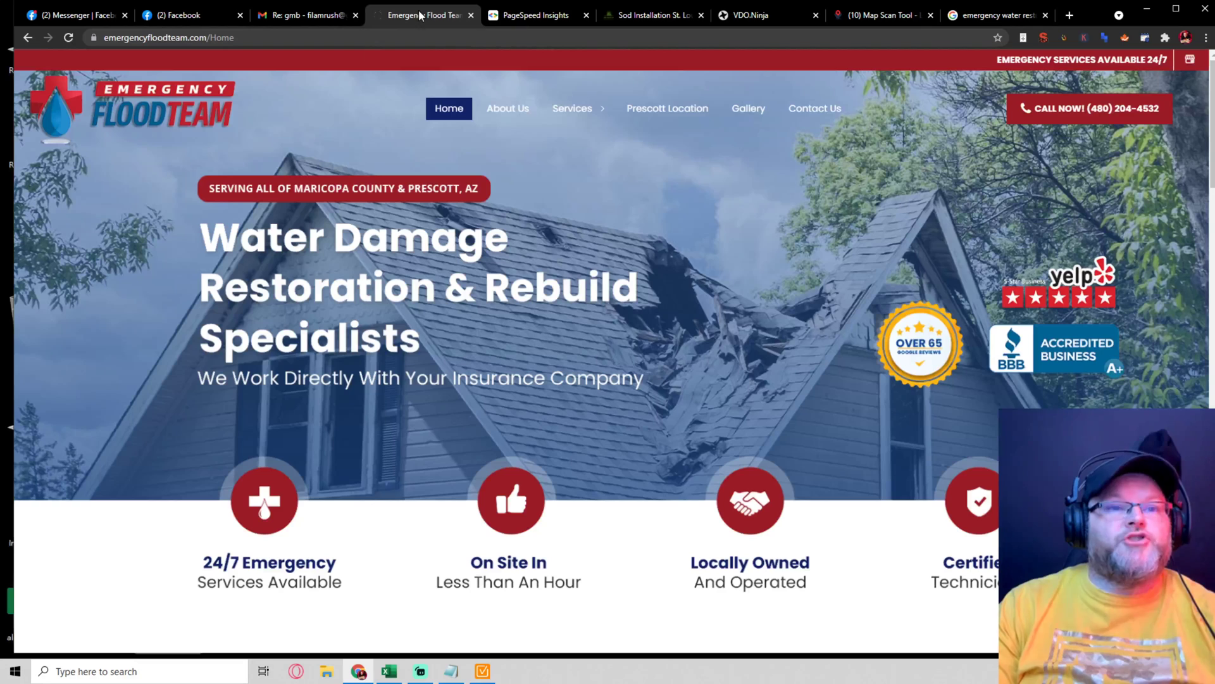
pyautogui.scroll(-10, 432, 174)
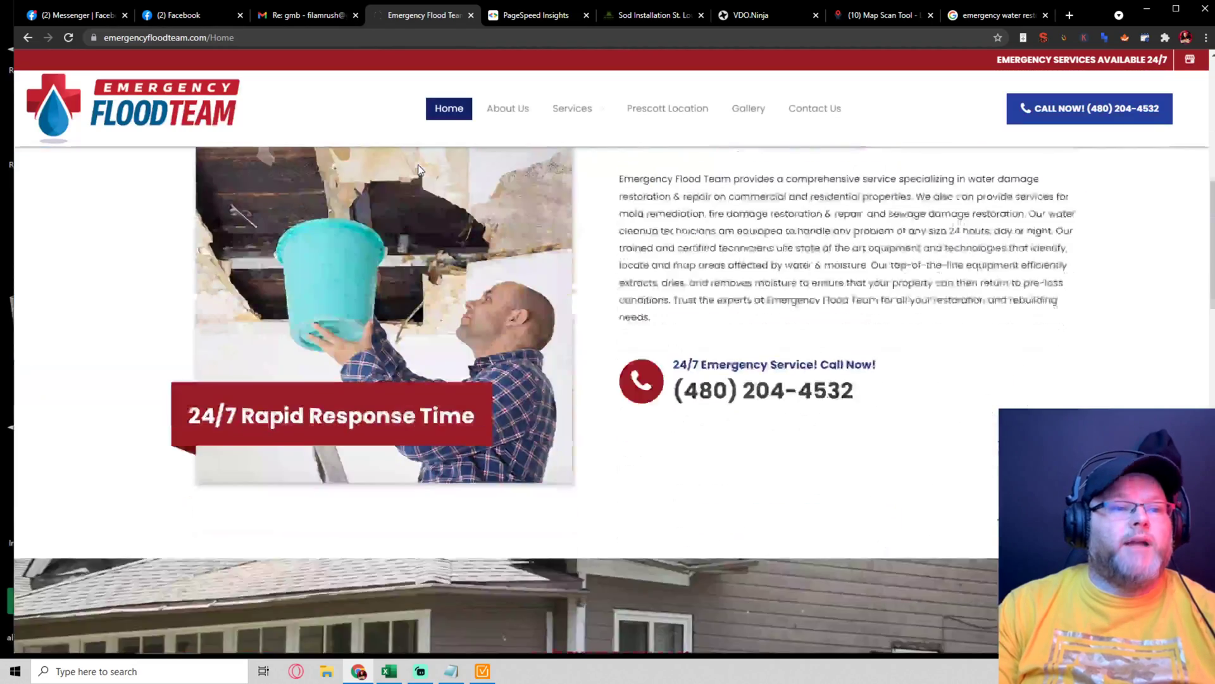
pyautogui.scroll(-10, 418, 165)
pyautogui.scroll(-10, 418, 165)
pyautogui.scroll(-2, 417, 167)
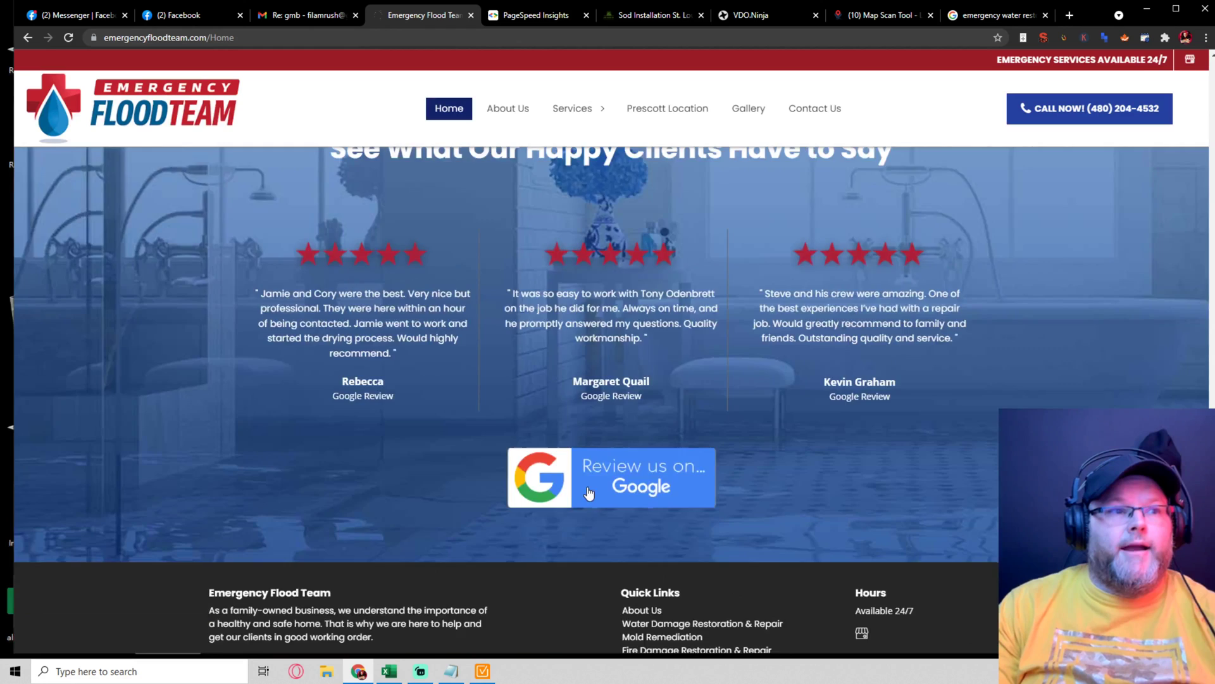
pyautogui.scroll(4, 589, 490)
pyautogui.scroll(8, 577, 479)
pyautogui.click(817, 110)
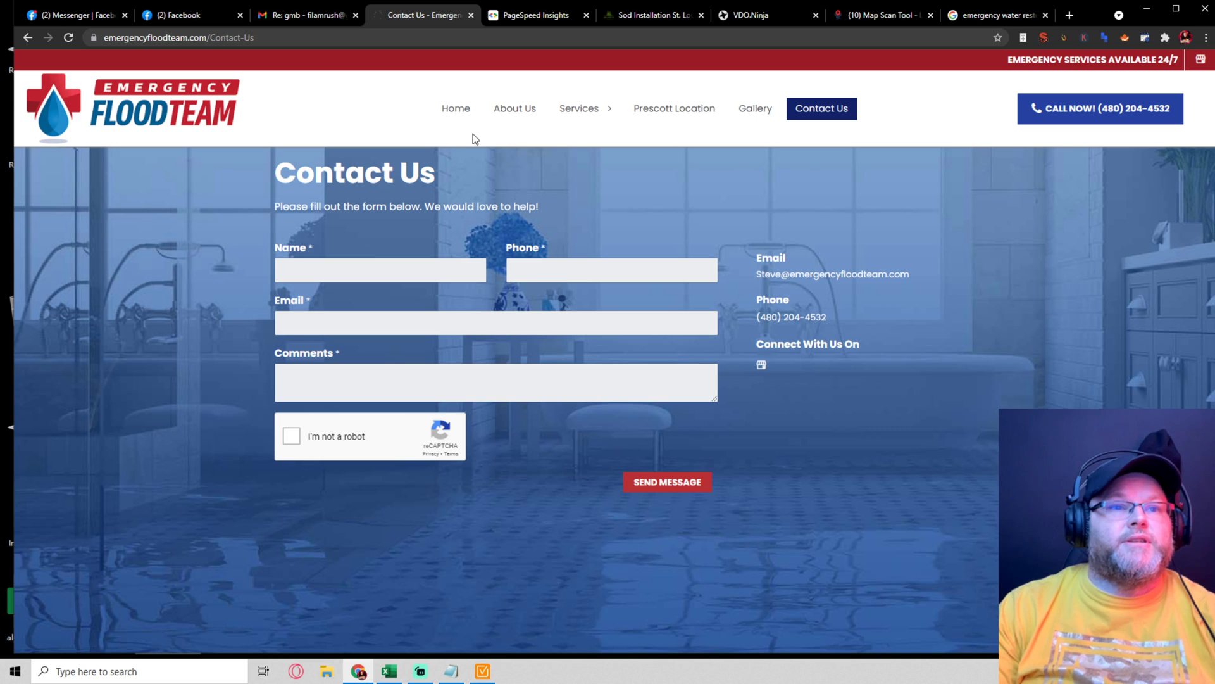
pyautogui.click(451, 108)
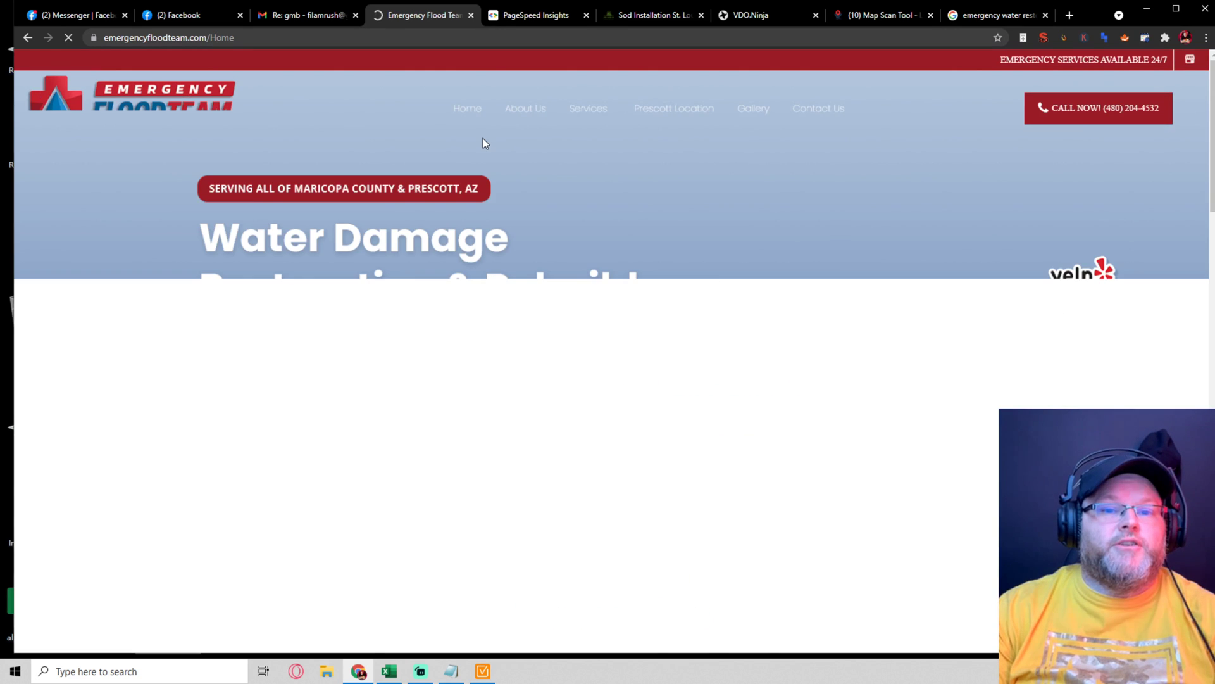
pyautogui.scroll(-5, 483, 139)
pyautogui.scroll(-5, 463, 193)
pyautogui.scroll(-5, 462, 192)
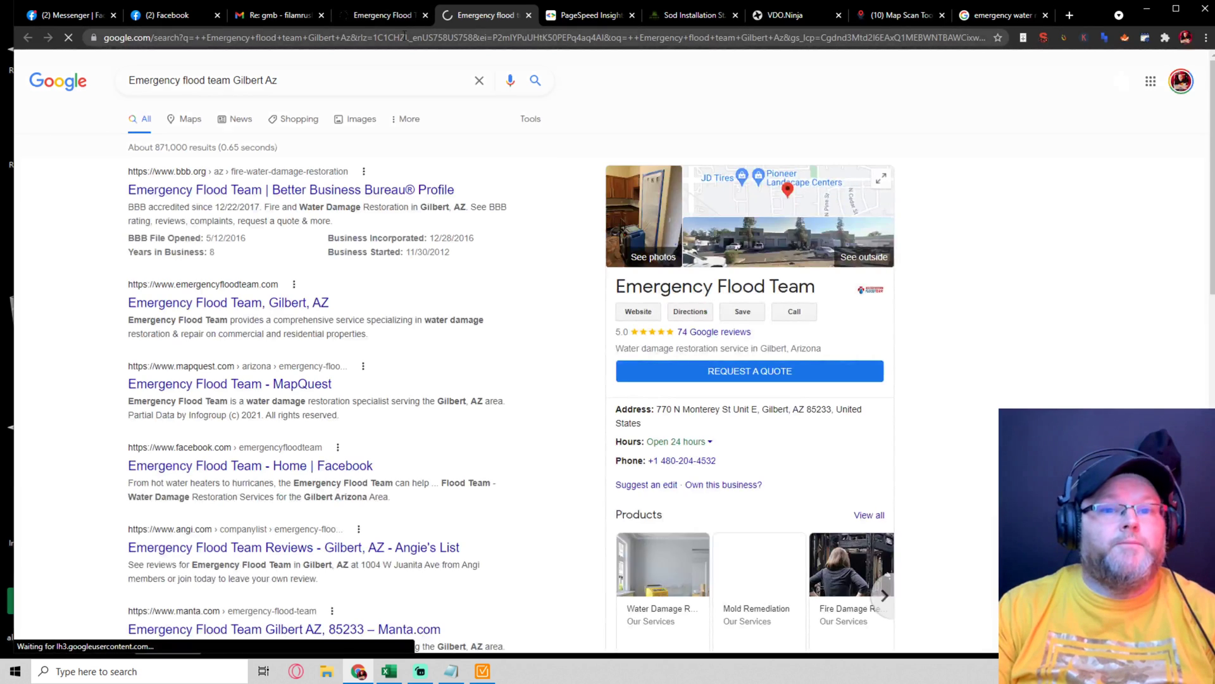
# Step: Dismiss the reviews overlay and close the duplicate flood site tab
pyautogui.click(1025, 176)
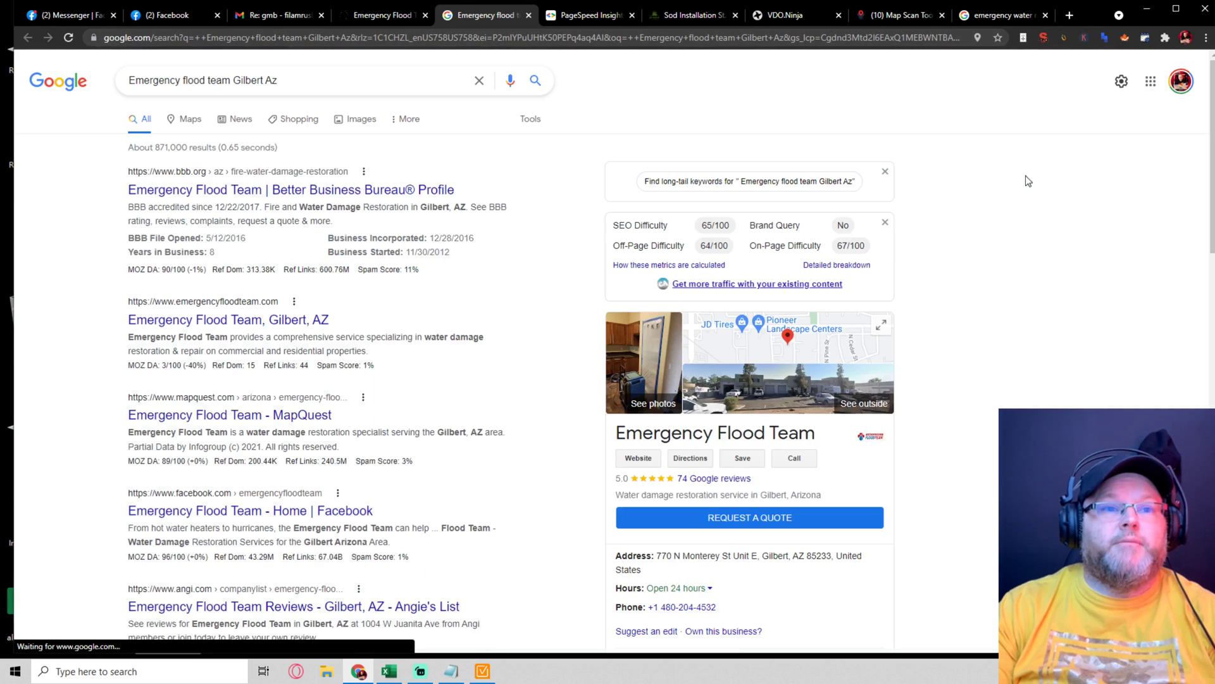
pyautogui.click(425, 16)
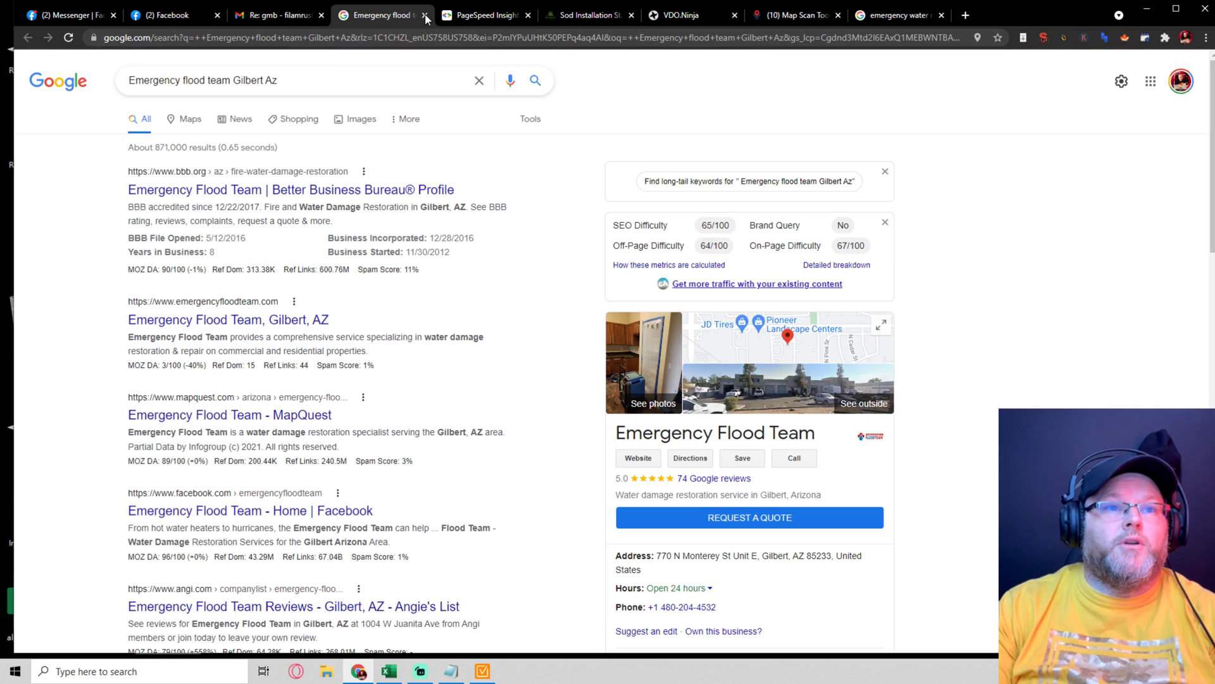
pyautogui.click(498, 16)
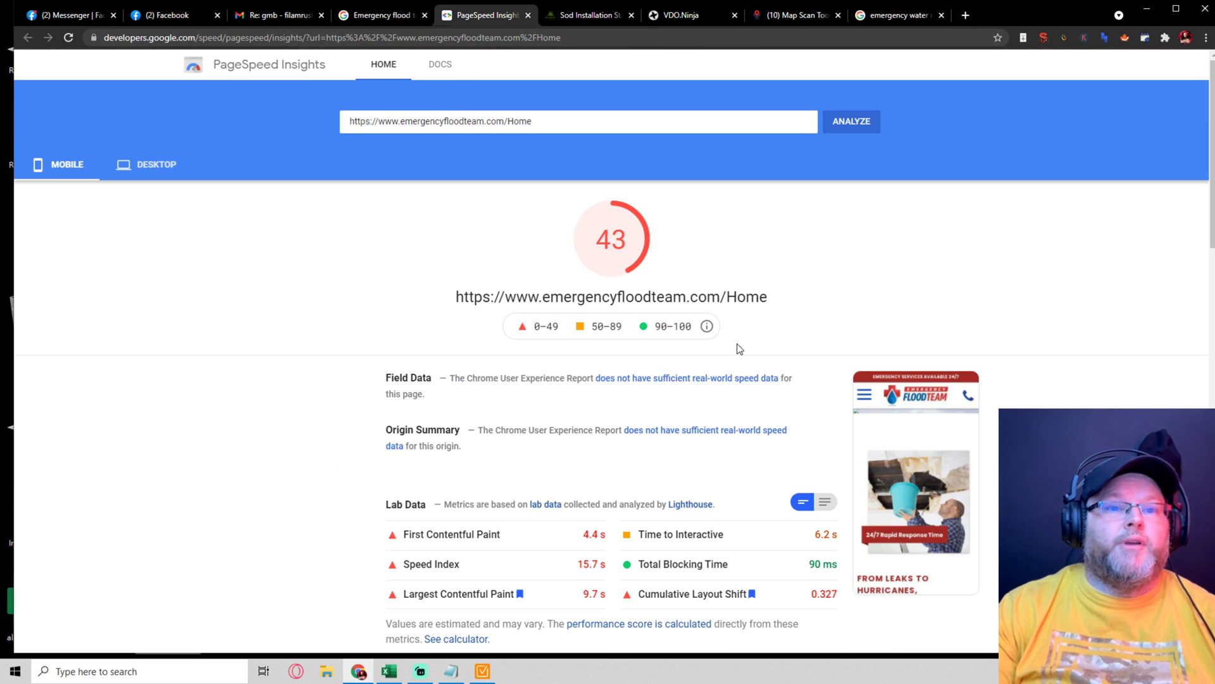
# Step: Compare PageSpeed desktop and mobile scores, ending on mobile (43), and close the sod tab
pyautogui.click(152, 164)
pyautogui.click(64, 172)
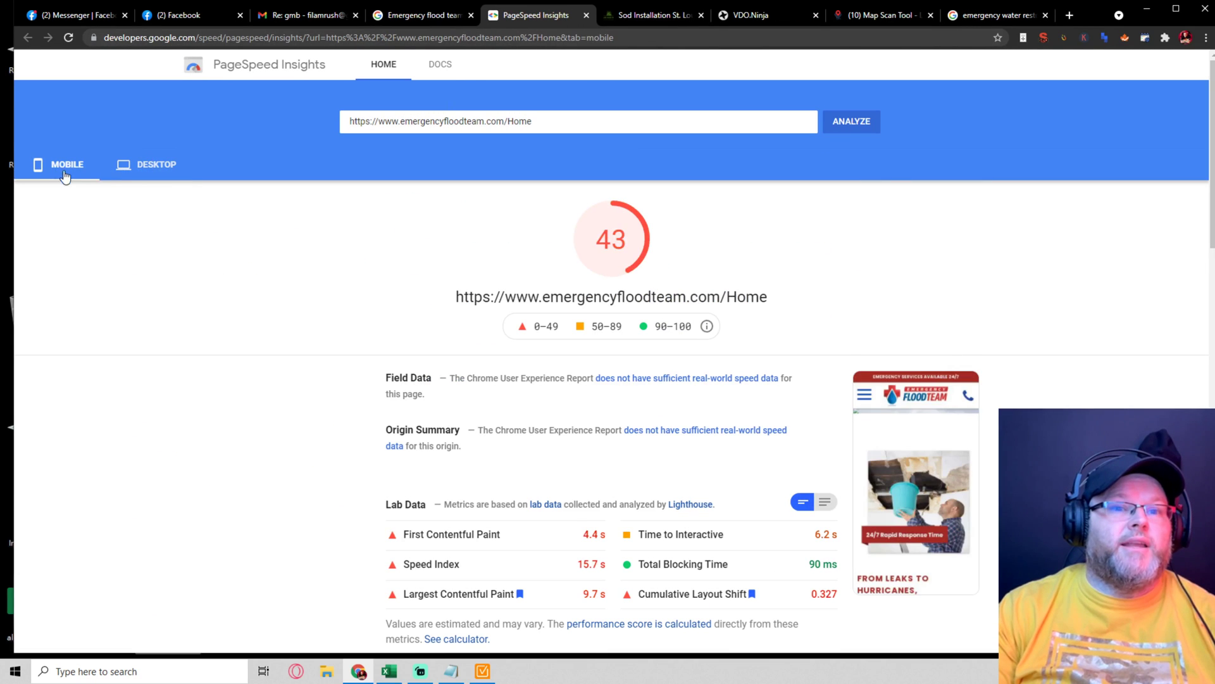
pyautogui.click(160, 170)
pyautogui.click(85, 167)
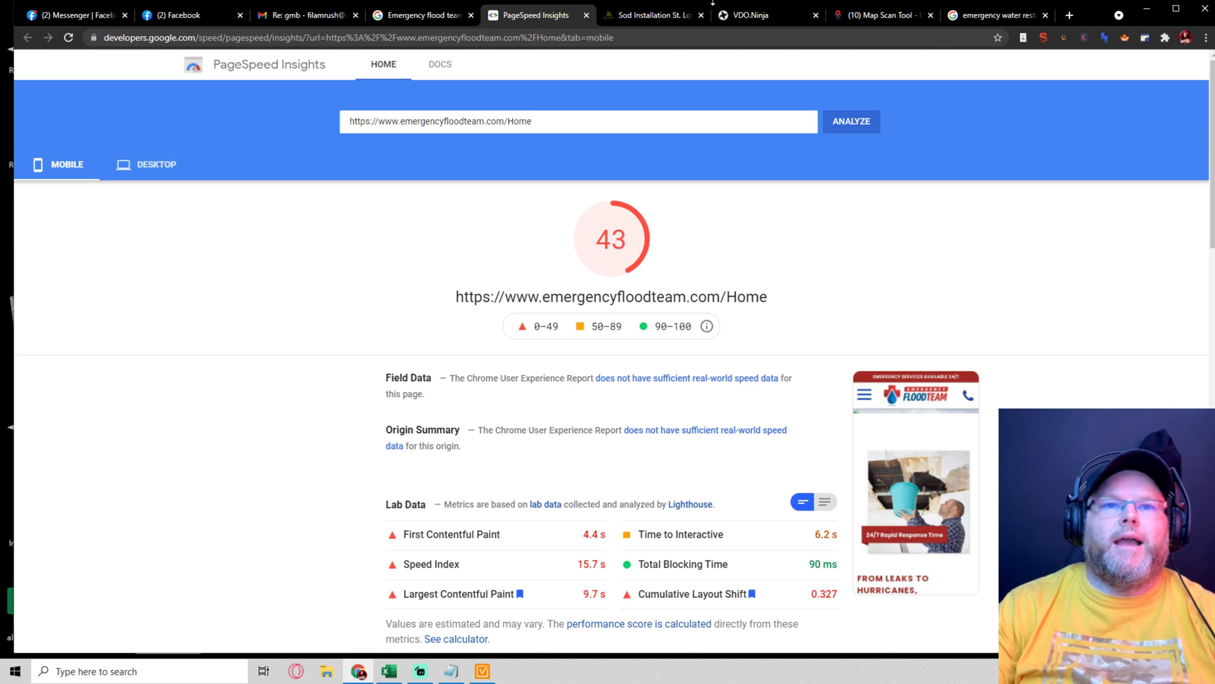
pyautogui.click(701, 16)
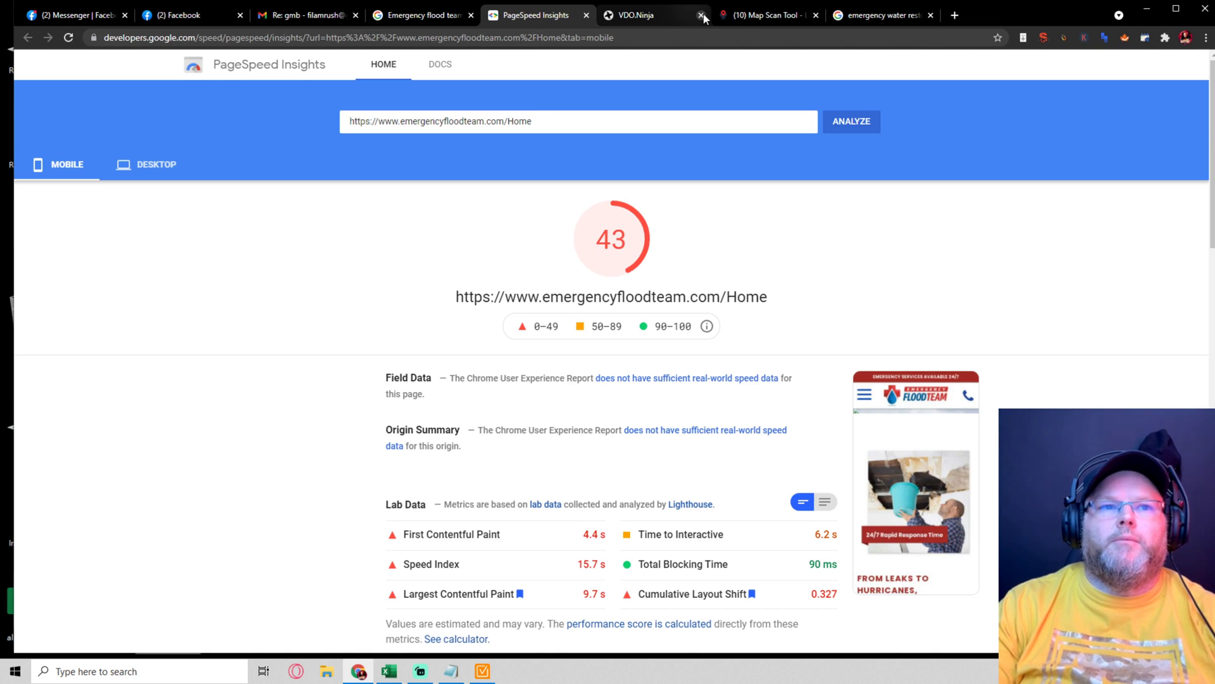
# Step: Copy the 'Emergency Flood Team' business name and close the extra search and PageSpeed tabs
pyautogui.click(420, 15)
pyautogui.click(931, 16)
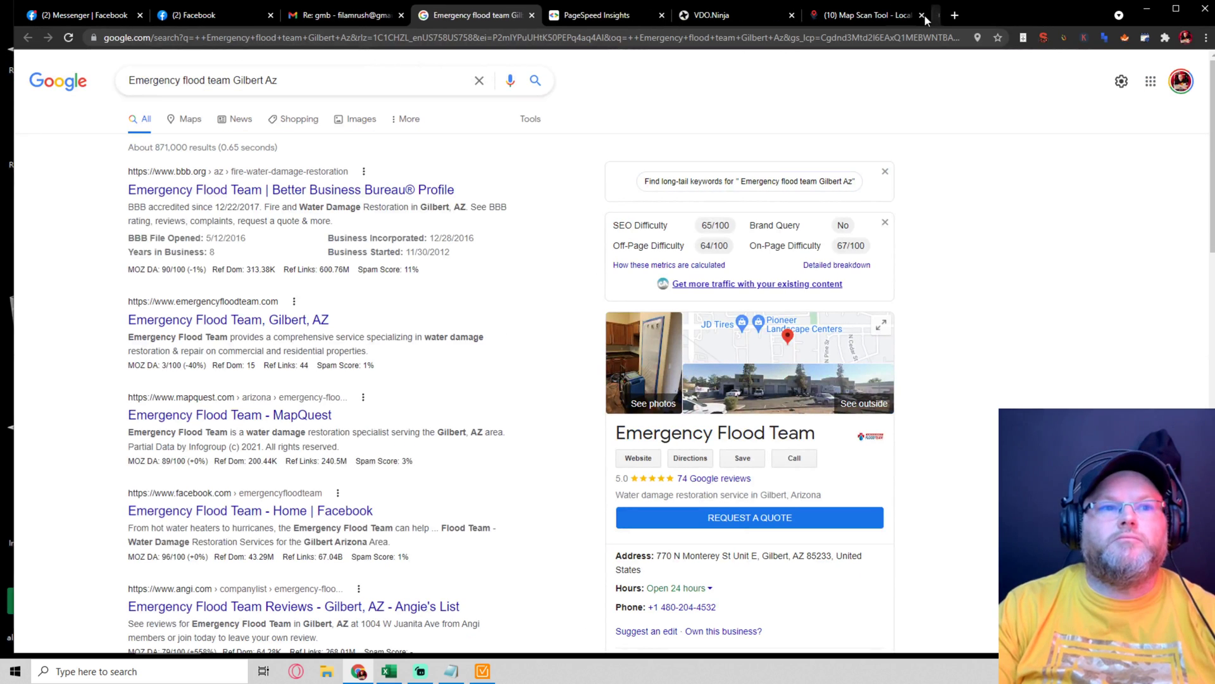
pyautogui.tripleClick(737, 433)
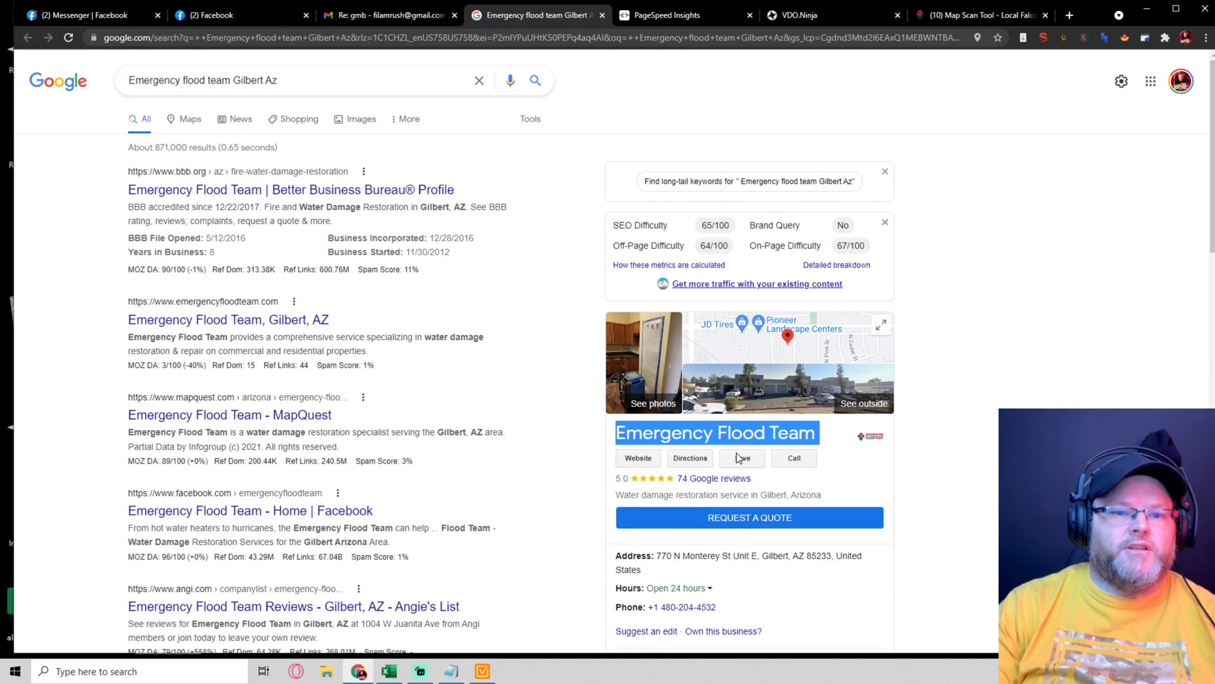
pyautogui.click(668, 17)
pyautogui.click(749, 16)
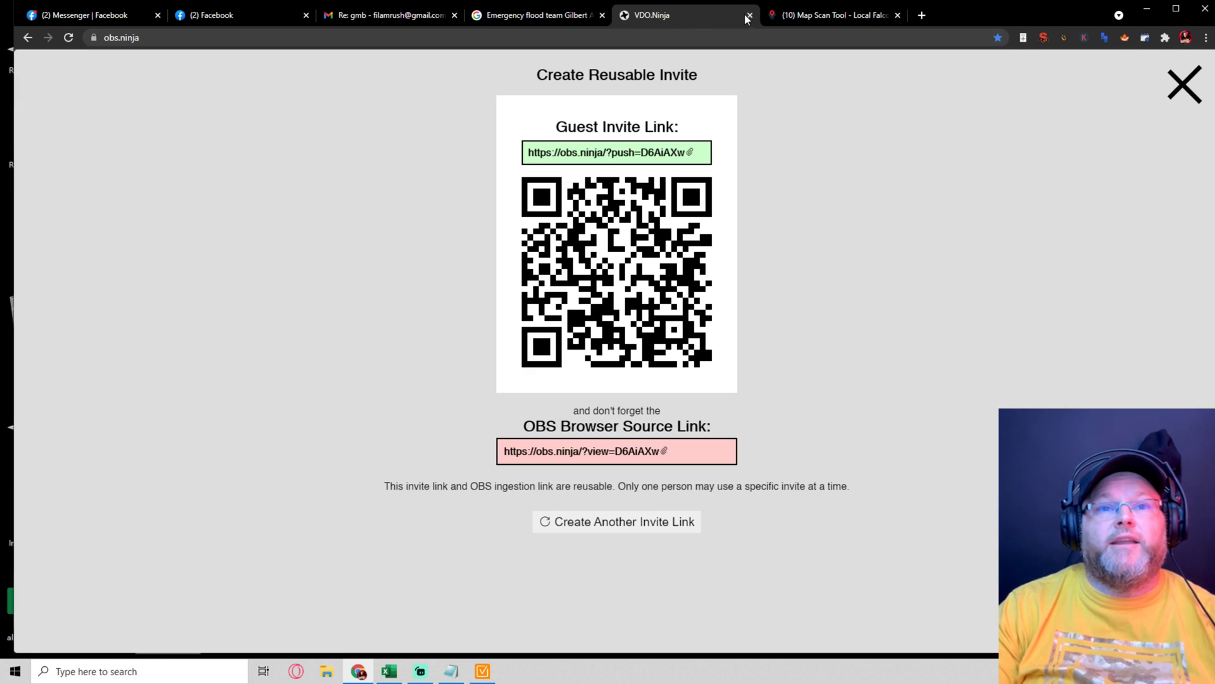
# Step: In Local Falcon, visit the Dashboard and Map Scan Tool, then open Reports > Scan Reports
pyautogui.click(836, 16)
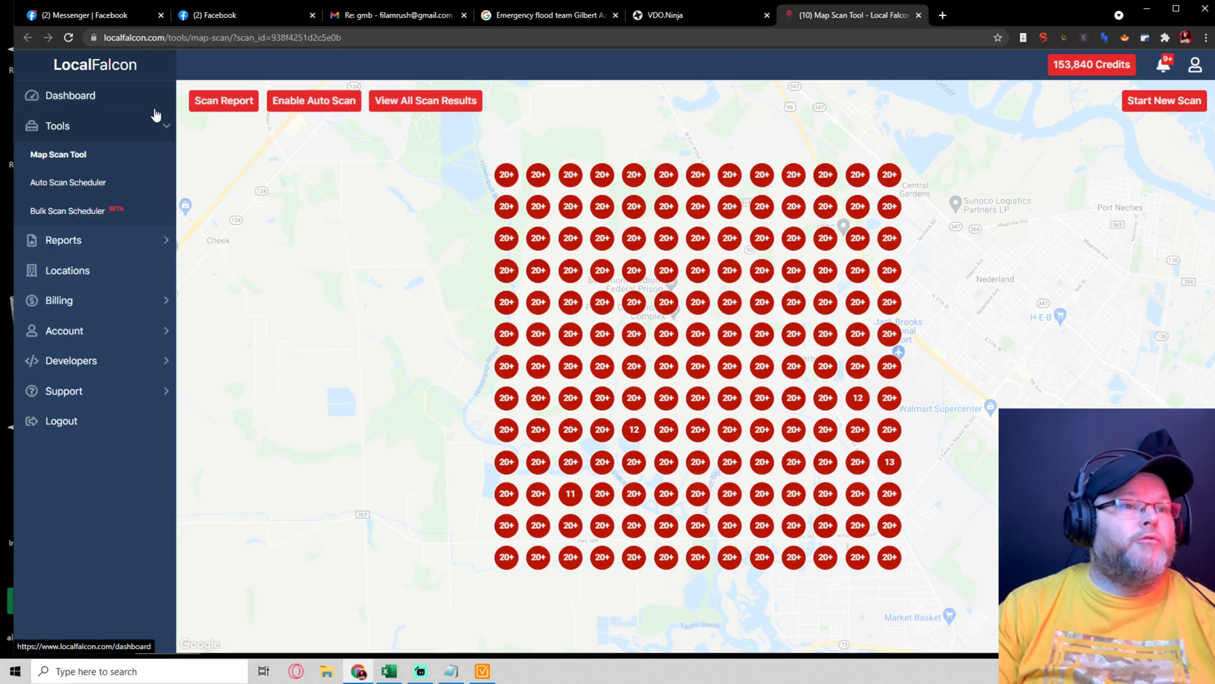
pyautogui.click(84, 102)
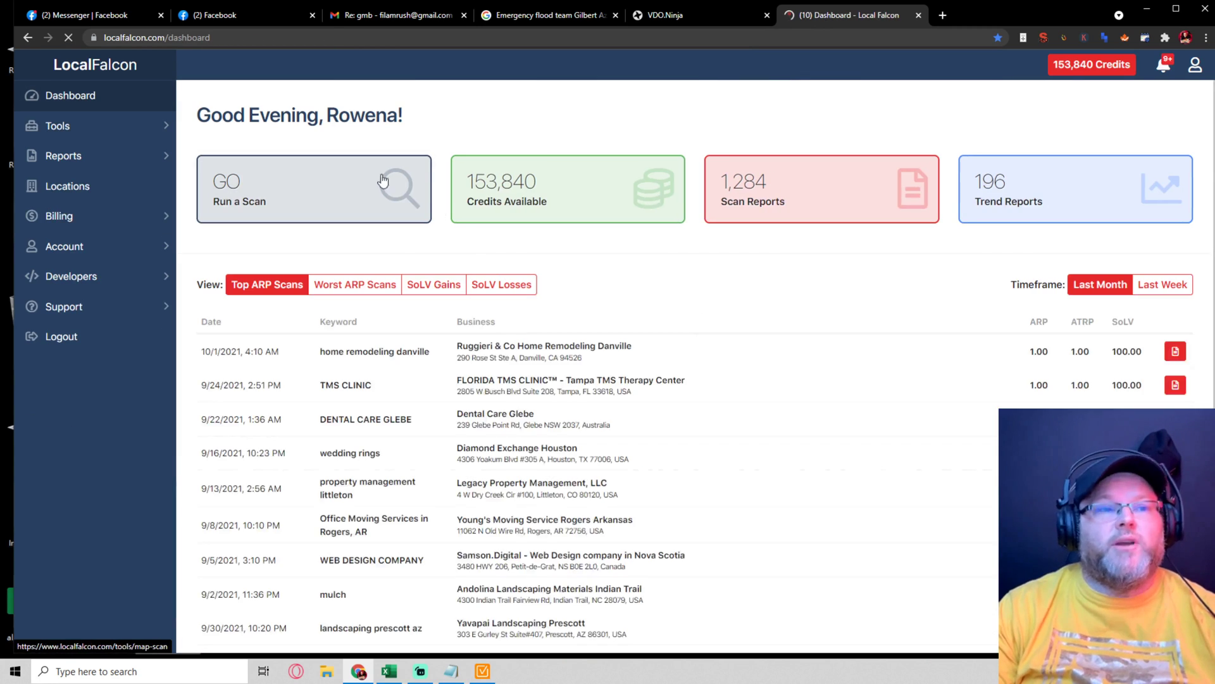
pyautogui.click(310, 192)
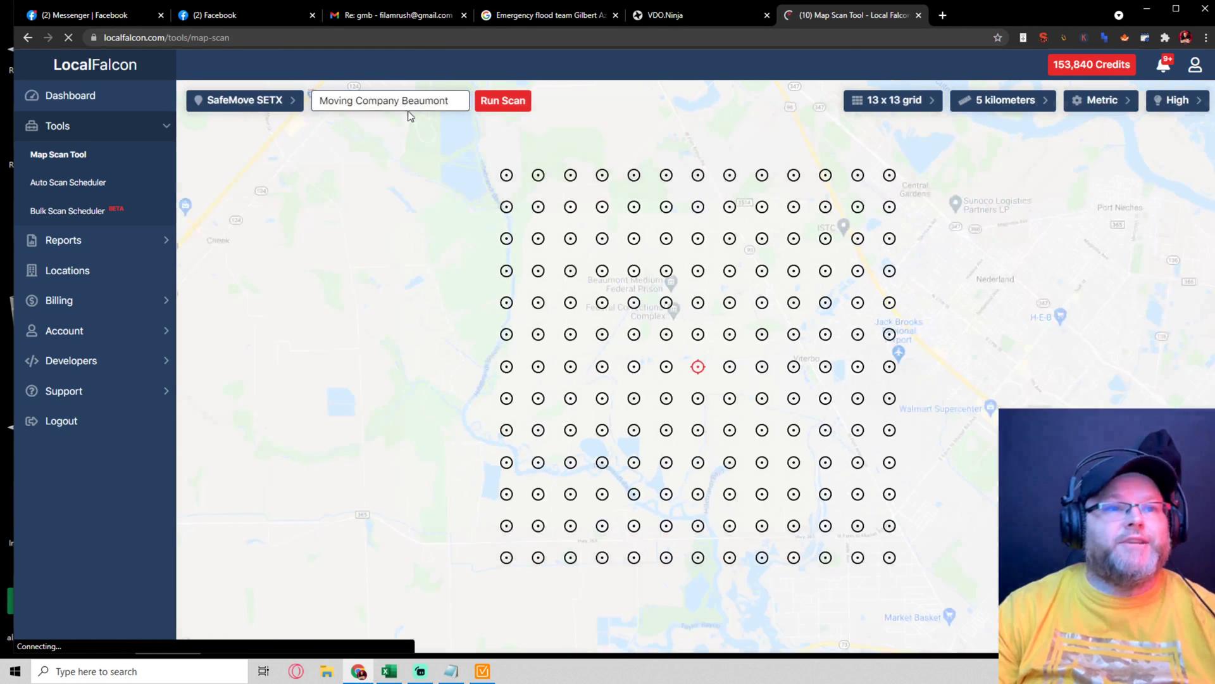
pyautogui.click(274, 102)
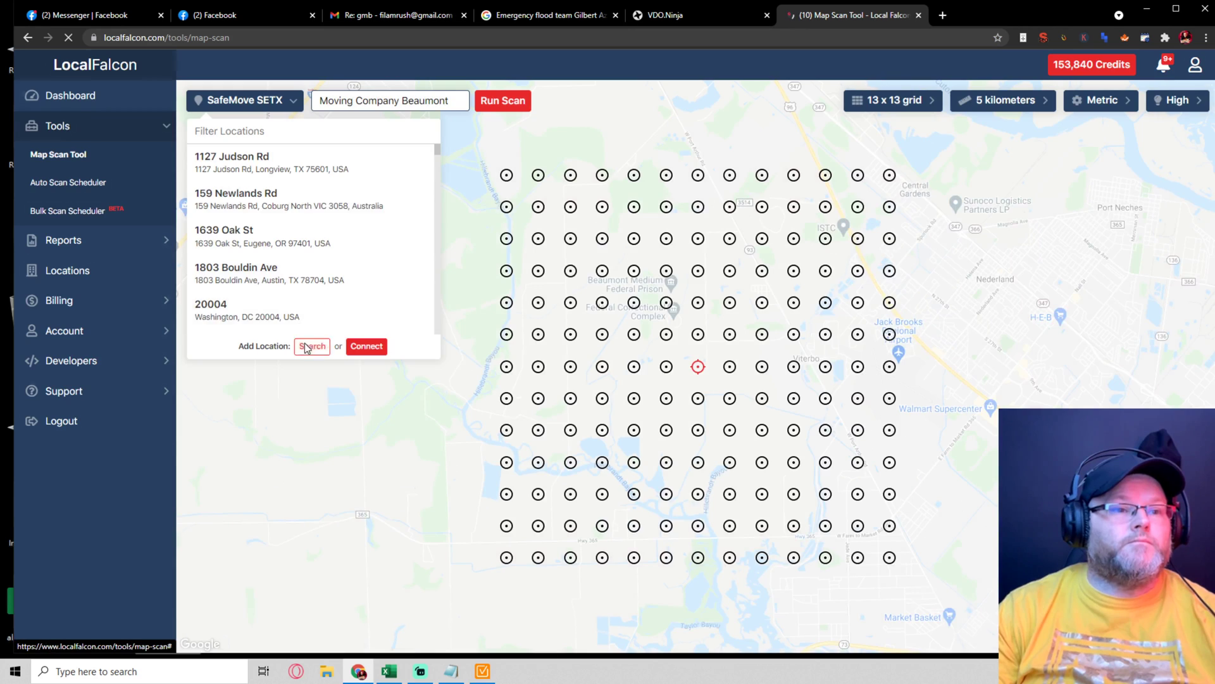
pyautogui.click(310, 346)
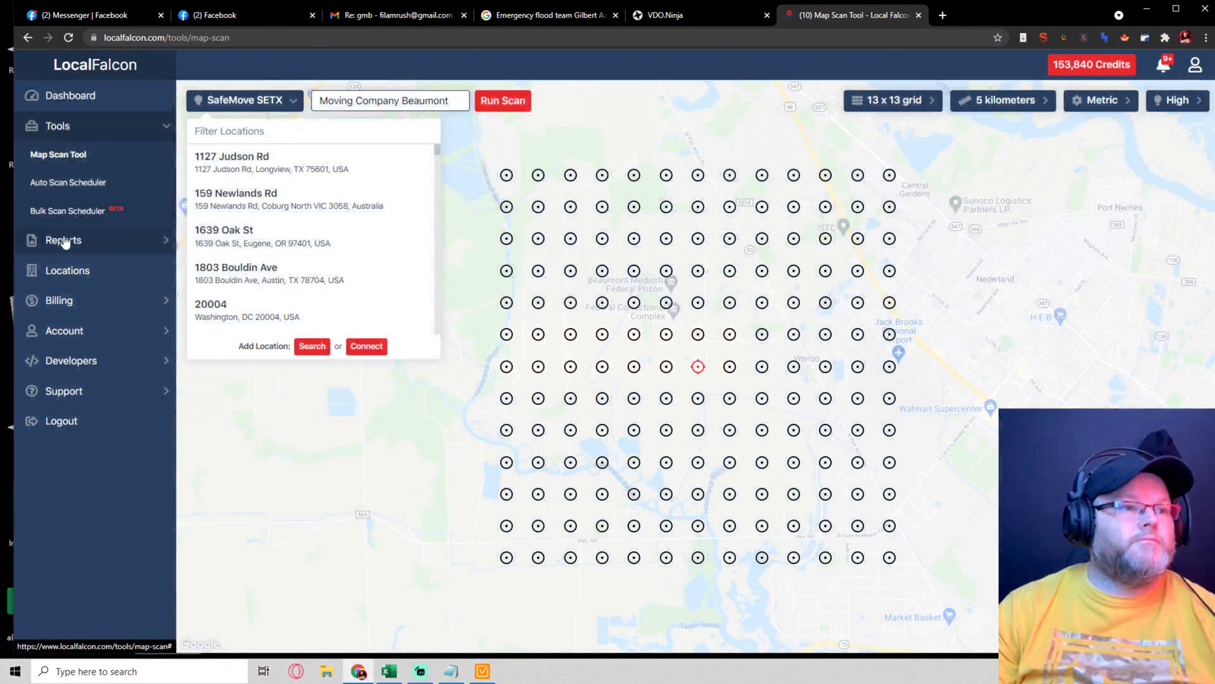
pyautogui.click(63, 240)
pyautogui.click(67, 188)
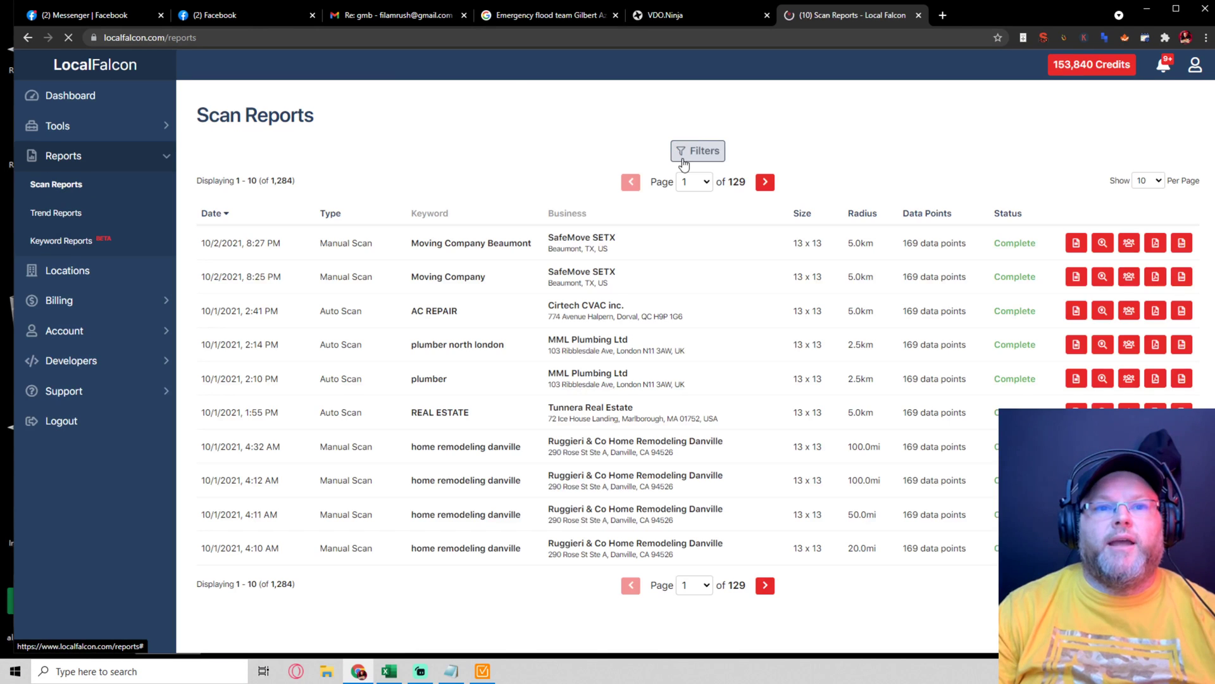
# Step: Try the Scan Reports business filter, then close the filters
pyautogui.click(689, 152)
pyautogui.click(1029, 215)
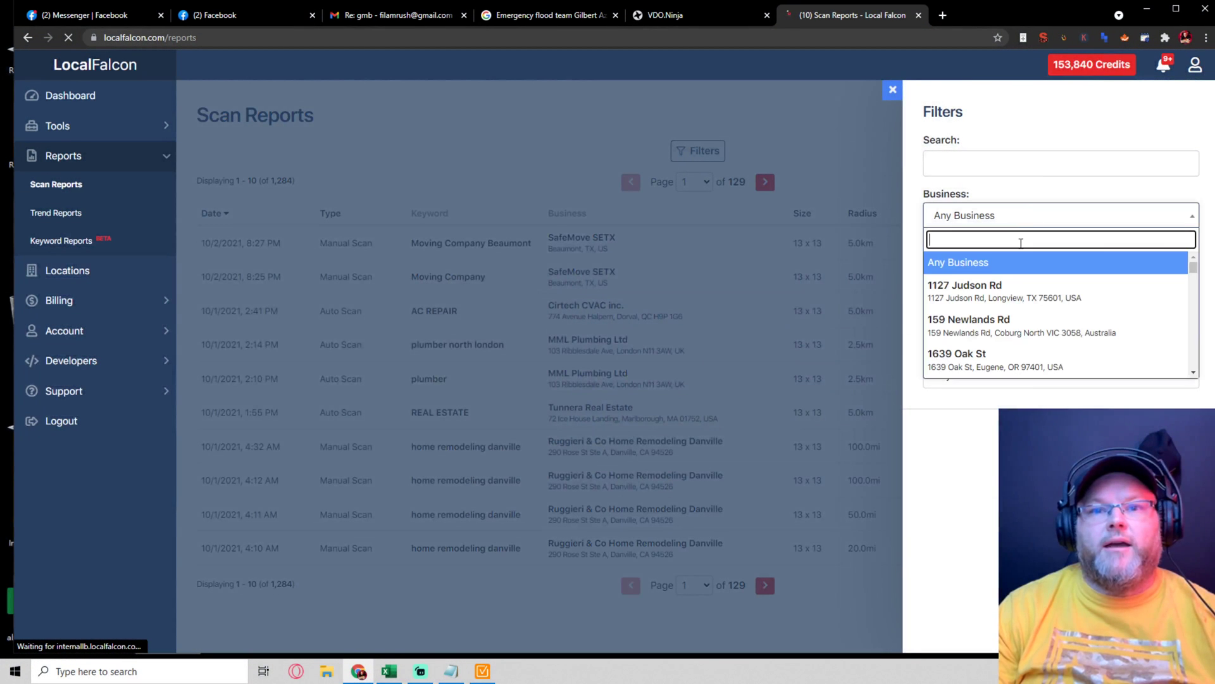
pyautogui.write('Emergency Flood Team')
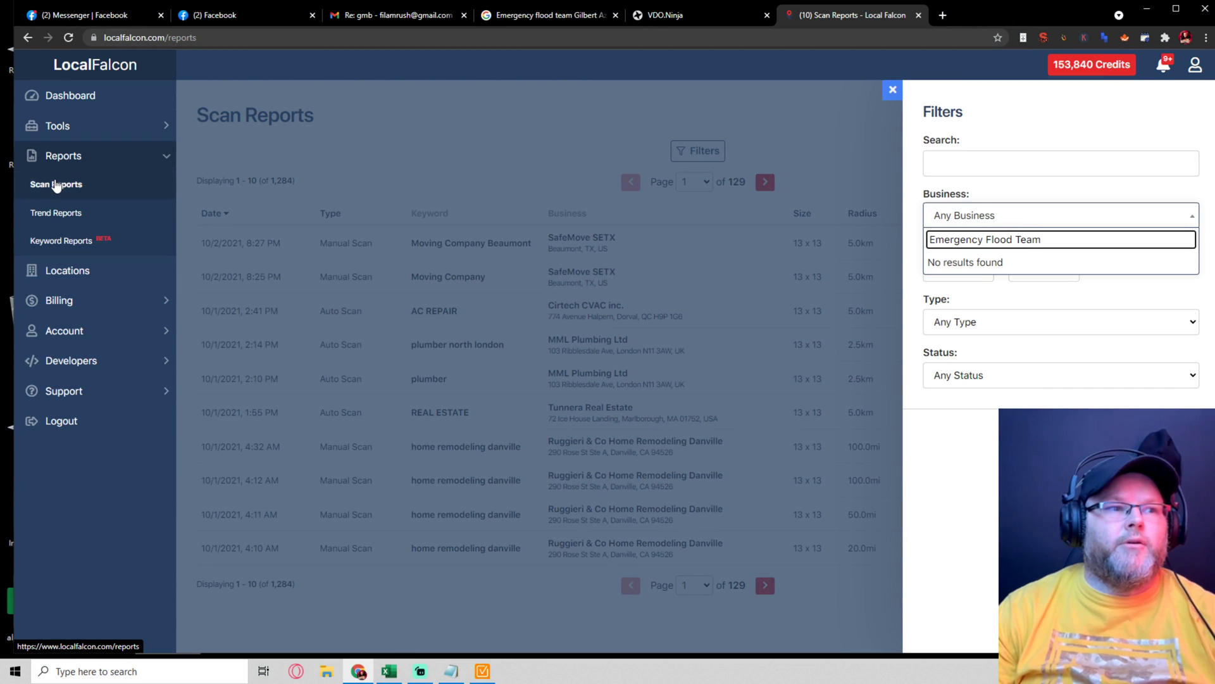
pyautogui.click(56, 184)
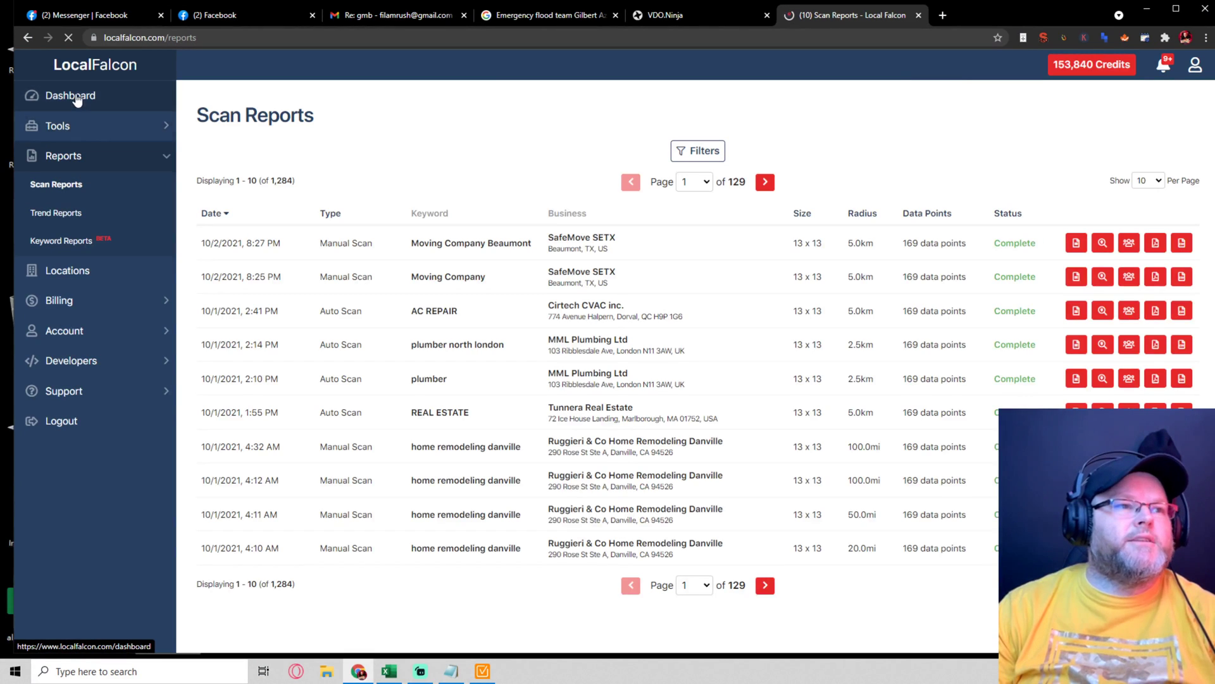
# Step: In the Map Scan Tool, search for Emergency Flood Team and select it as the location
pyautogui.click(76, 98)
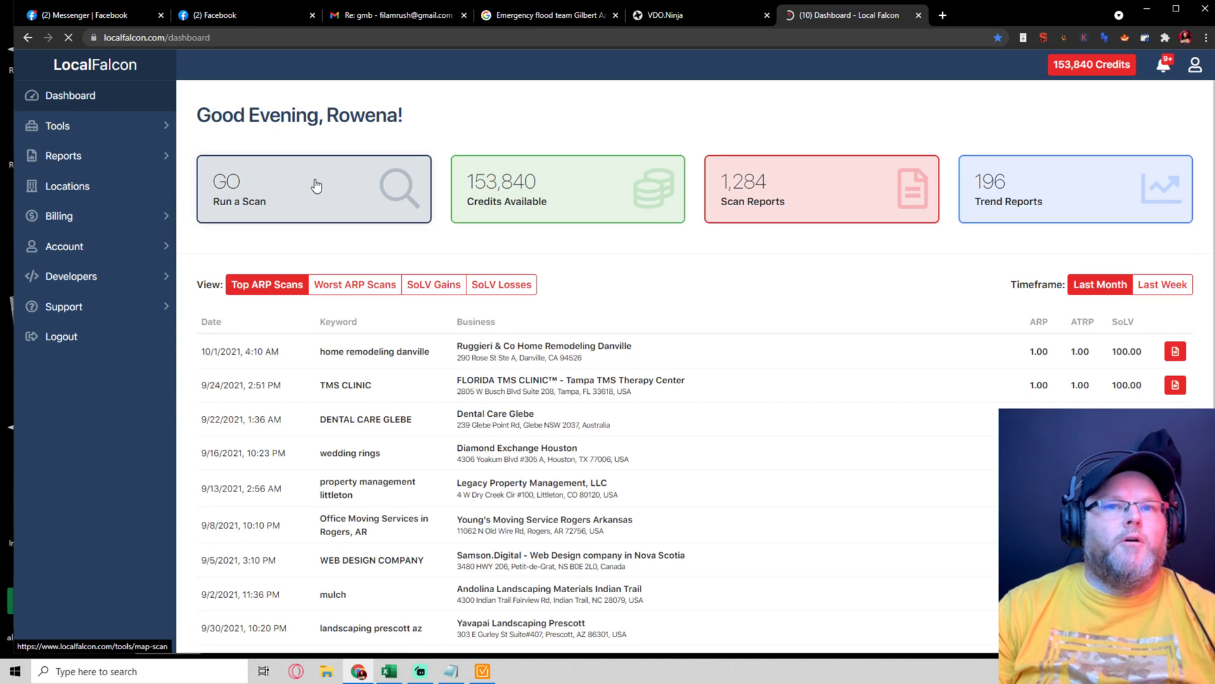
pyautogui.click(316, 185)
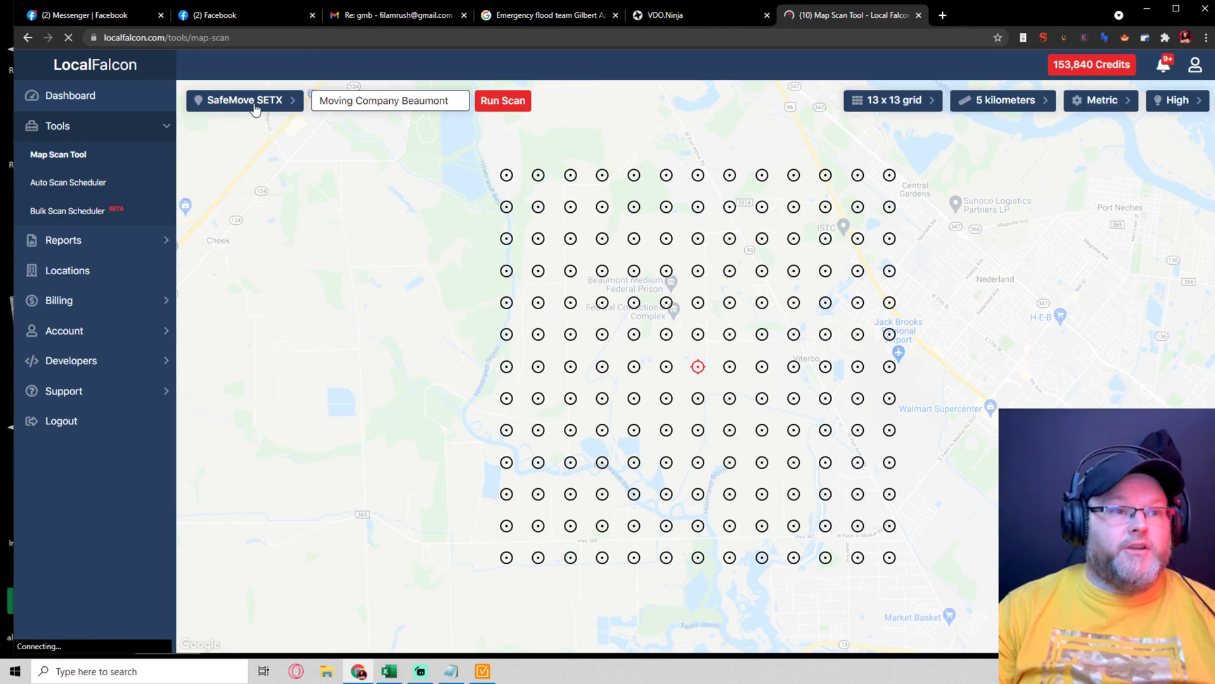
pyautogui.click(255, 111)
pyautogui.click(312, 346)
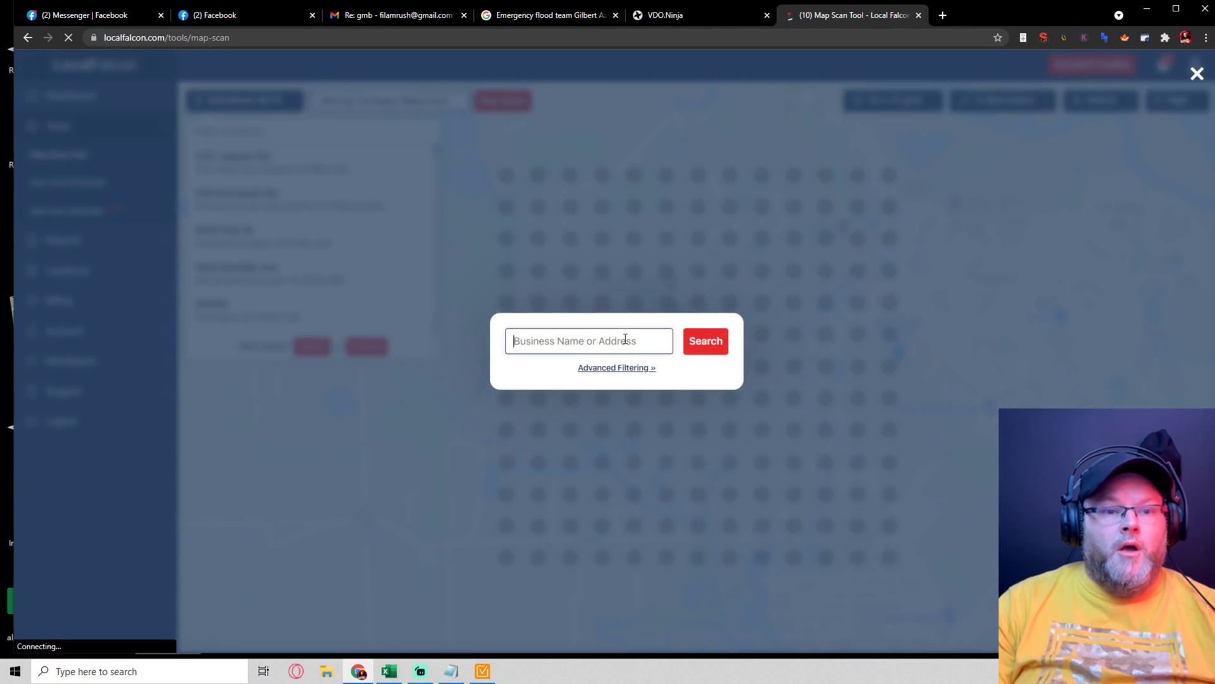
pyautogui.write('Emergency Flood Team')
pyautogui.click(706, 340)
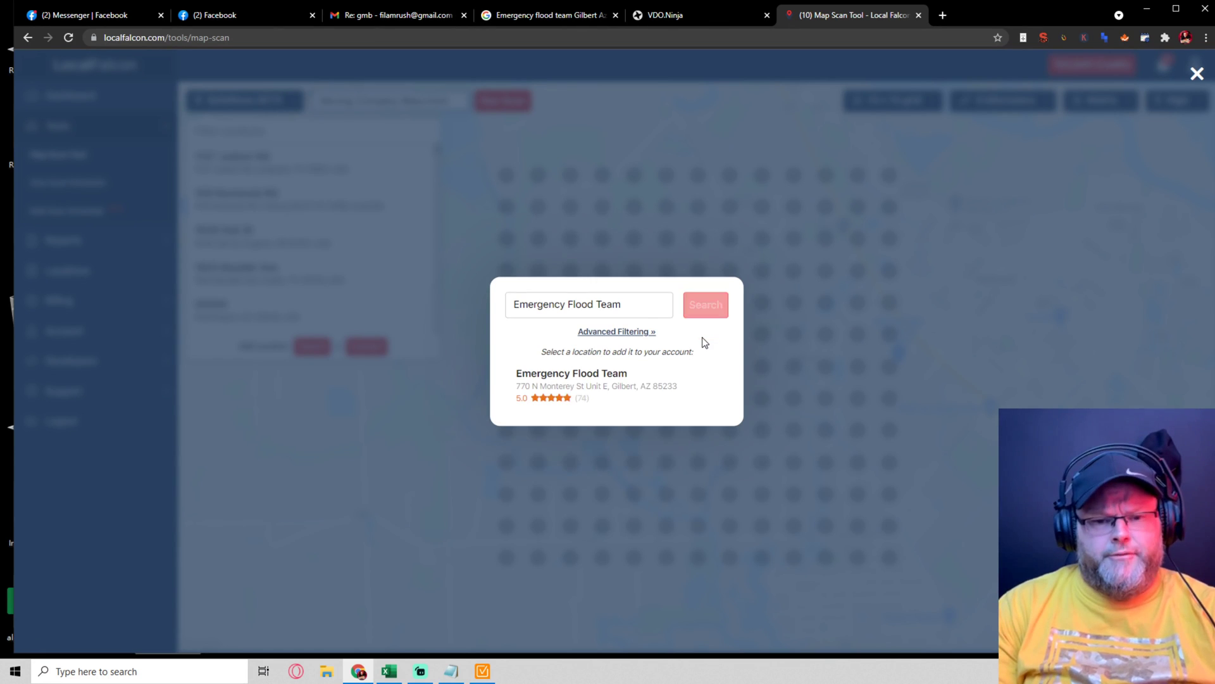
pyautogui.click(630, 386)
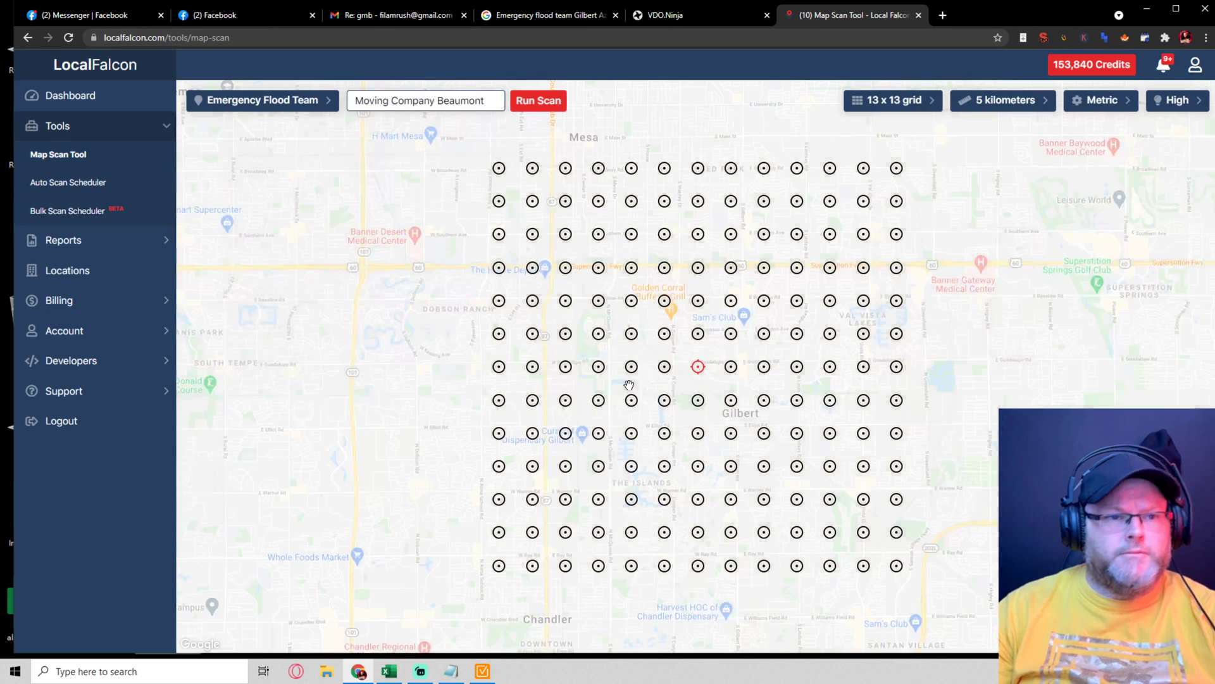
# Step: Check the business website, then run a 13×13, 5 km scan for 'Water Damage Restoration Company'
pyautogui.click(543, 16)
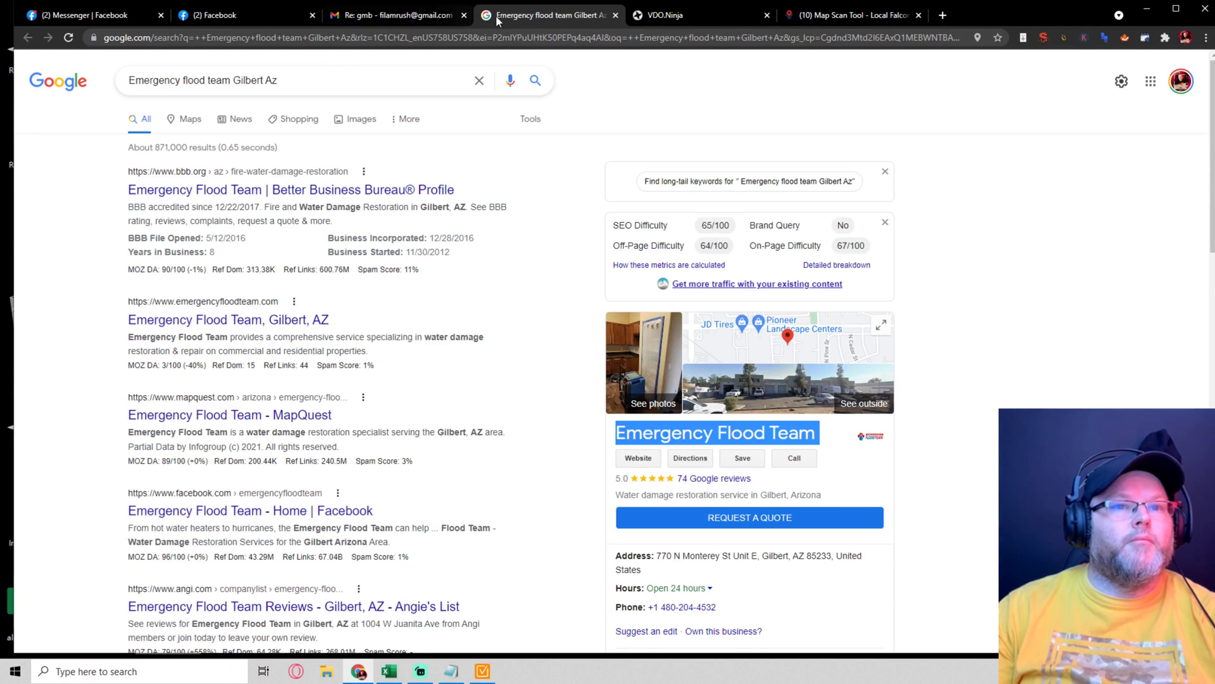
pyautogui.click(638, 460)
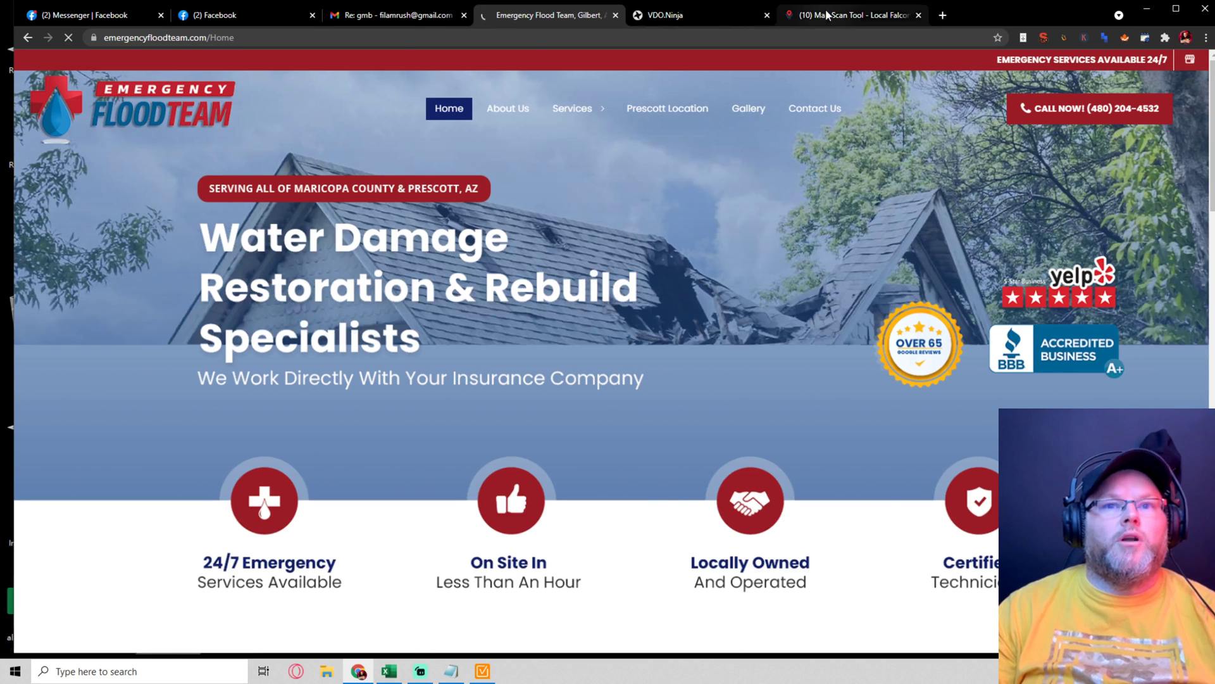
pyautogui.click(850, 16)
pyautogui.tripleClick(454, 100)
pyautogui.write('W')
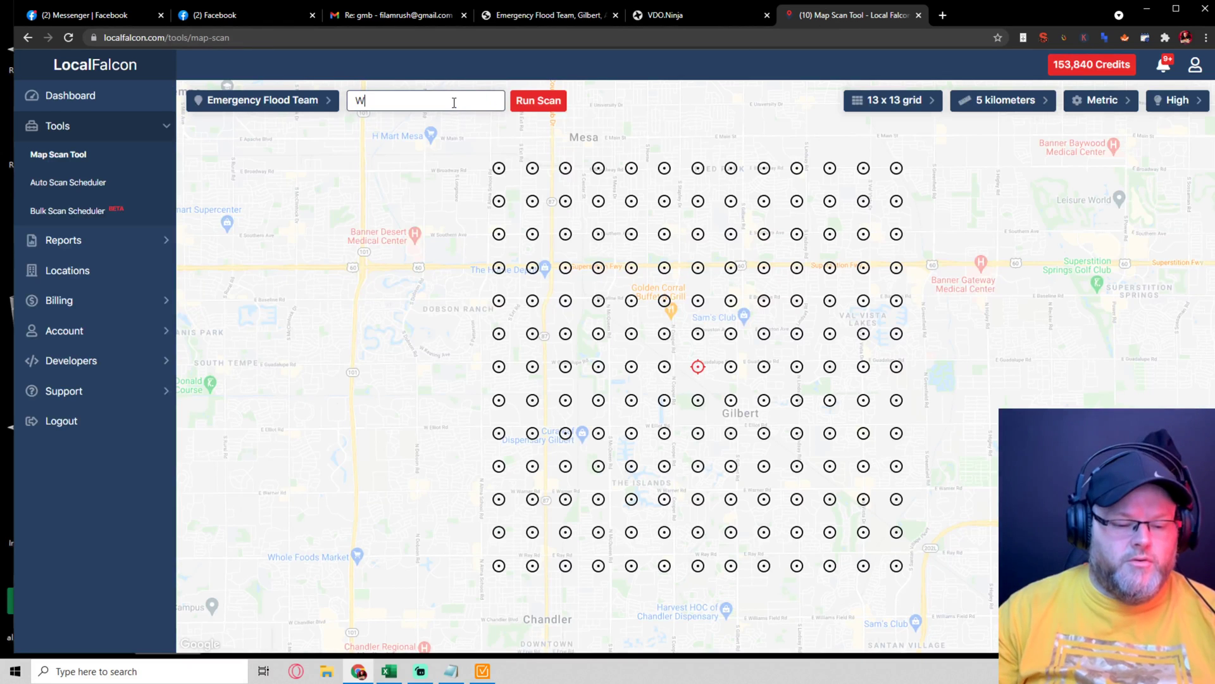
pyautogui.write('ater Damage ')
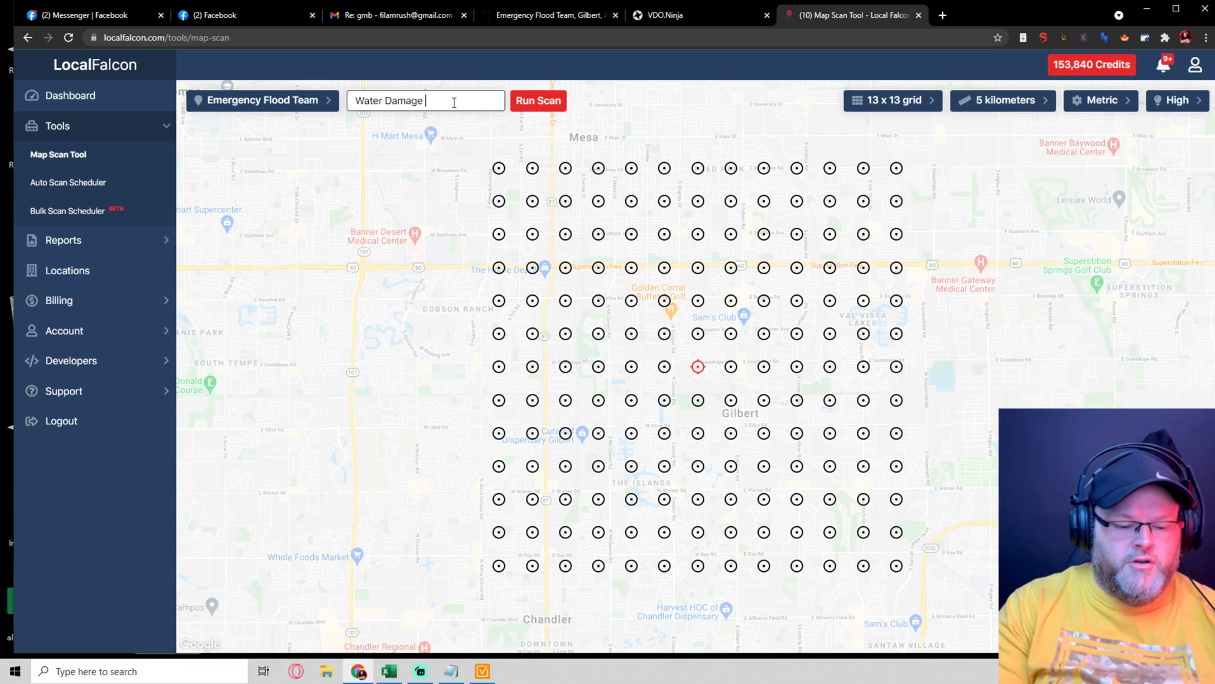
pyautogui.write('Restoration')
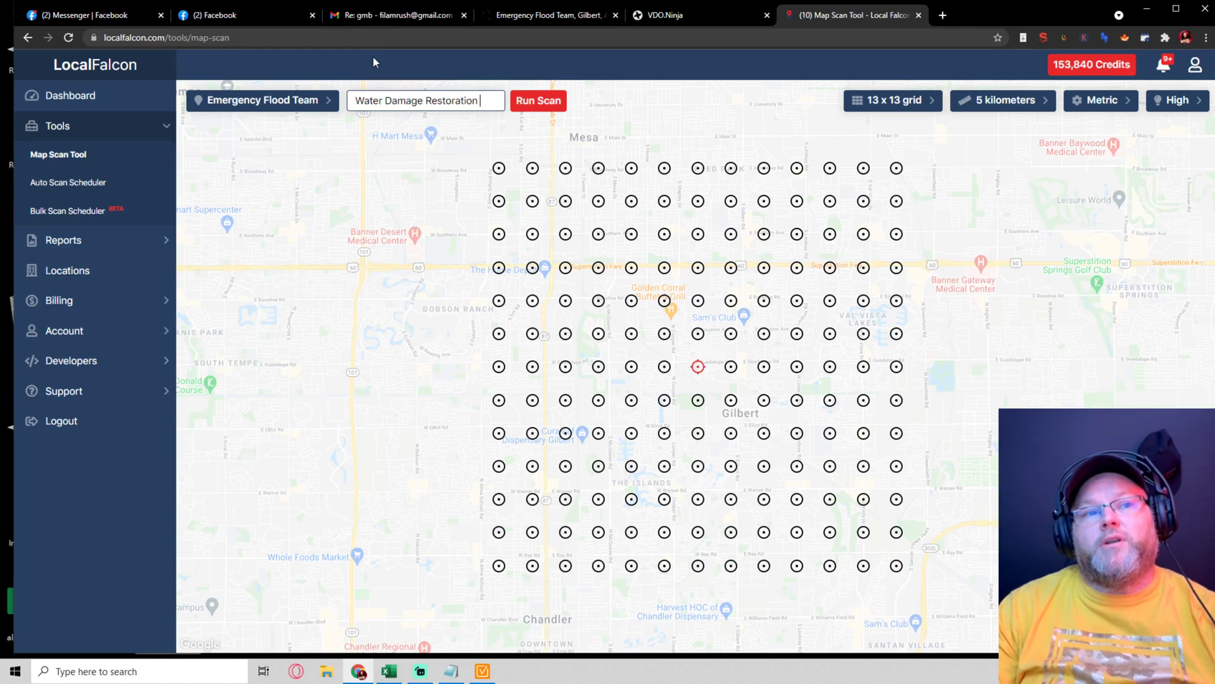
pyautogui.write('Co')
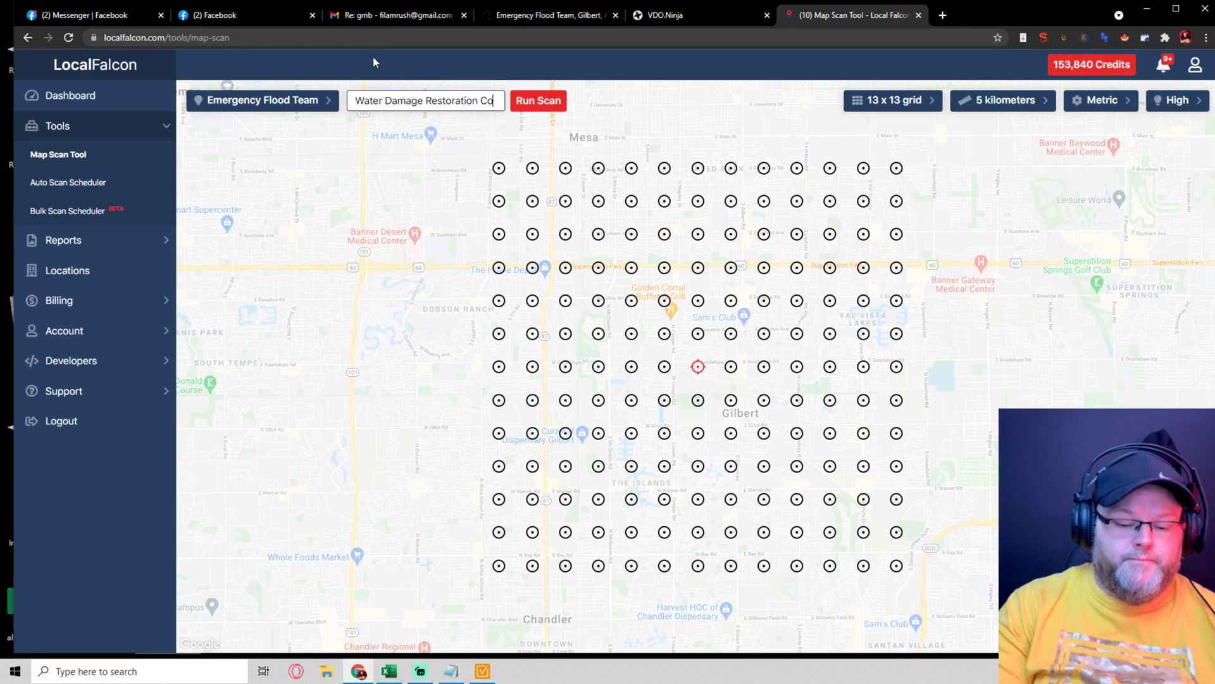
pyautogui.write('mpany')
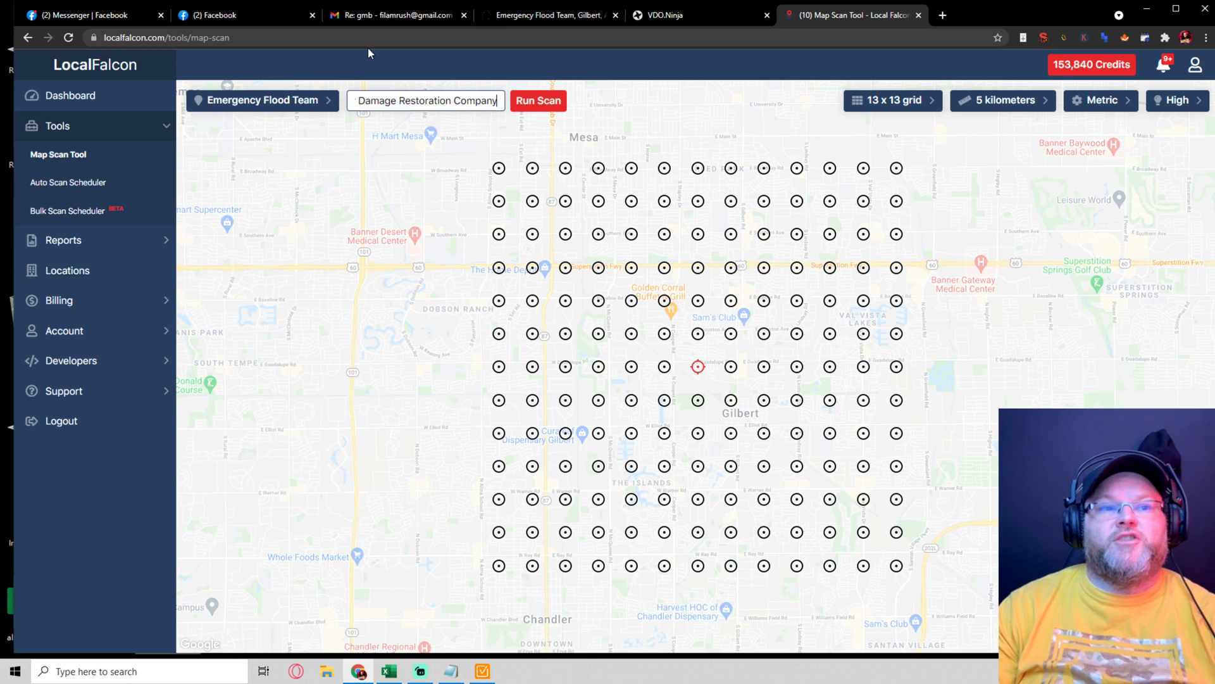
pyautogui.click(528, 101)
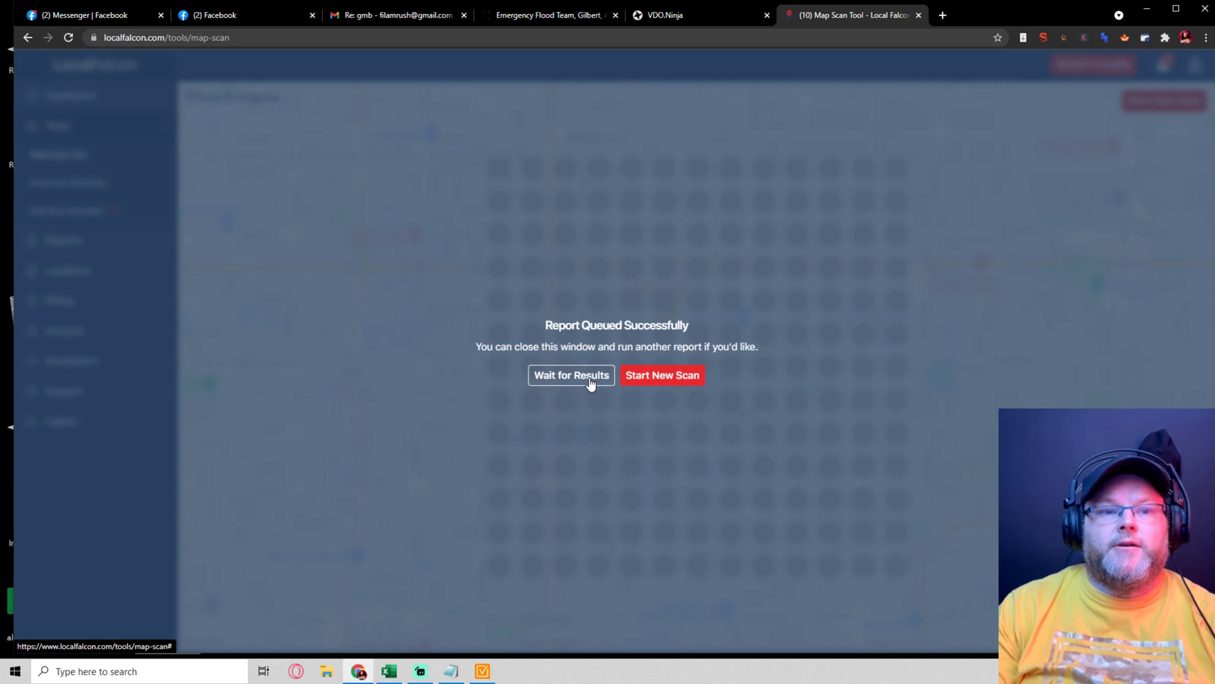
pyautogui.click(589, 378)
# Step: Look up Prescott's 2021 population (46,331) on Google, then close that tab
pyautogui.hotkey('ctrl', 't')
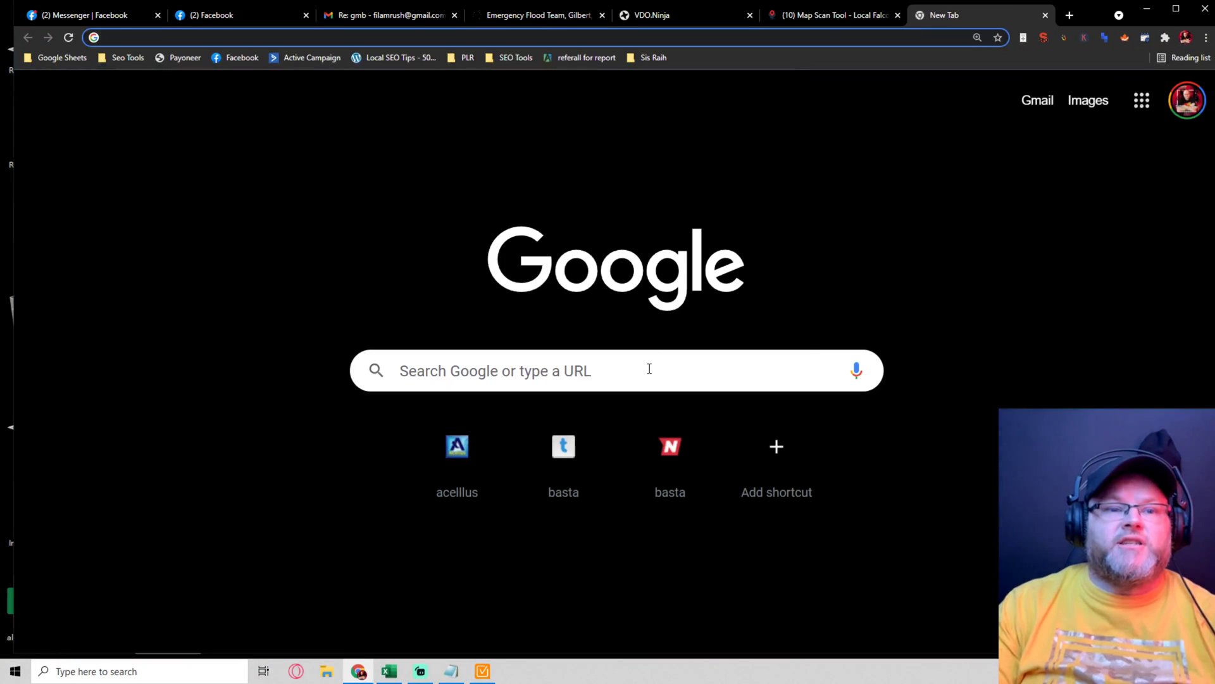
pyautogui.click(645, 370)
pyautogui.write('pres')
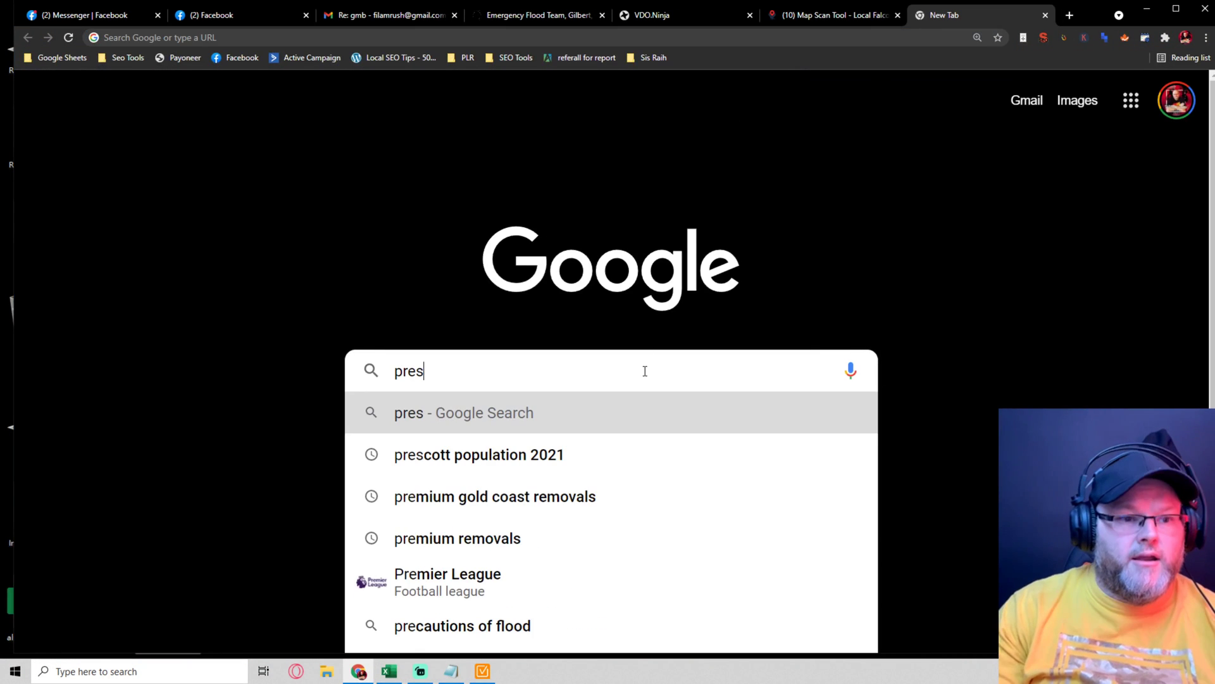
pyautogui.press('Down')
pyautogui.press('Return')
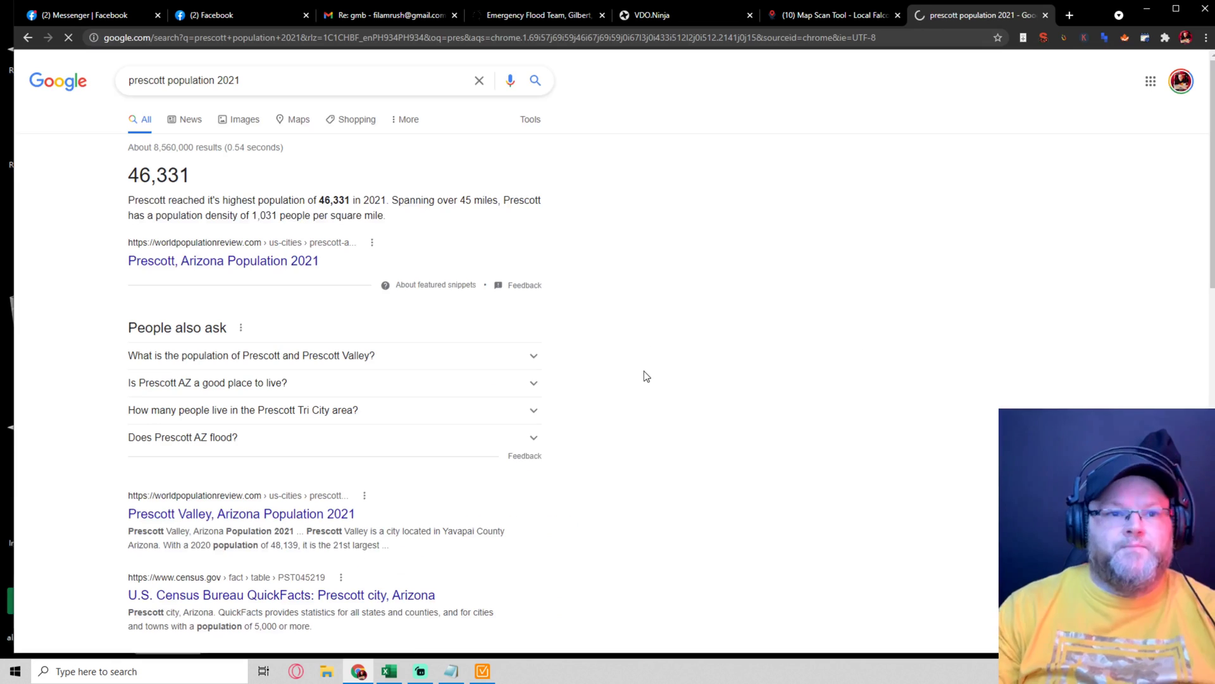
pyautogui.click(1046, 16)
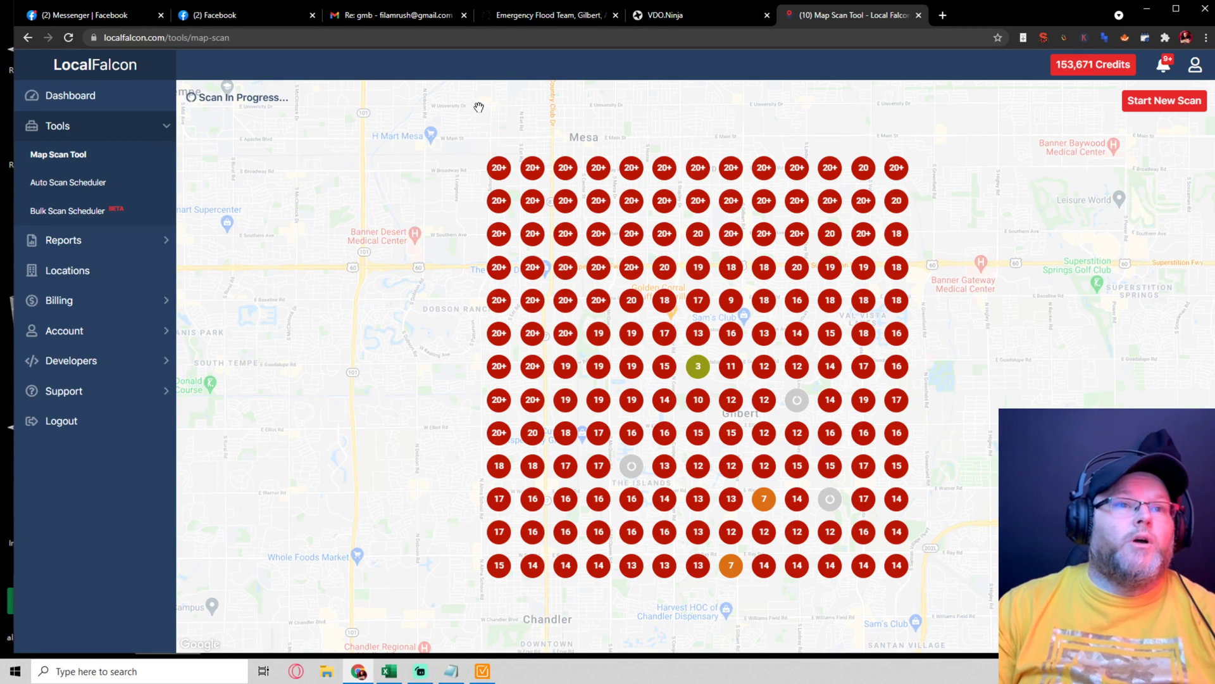
# Step: Check the Emergency Flood Team site address, then bring WebSite Auditor to the front
pyautogui.click(560, 16)
pyautogui.click(332, 36)
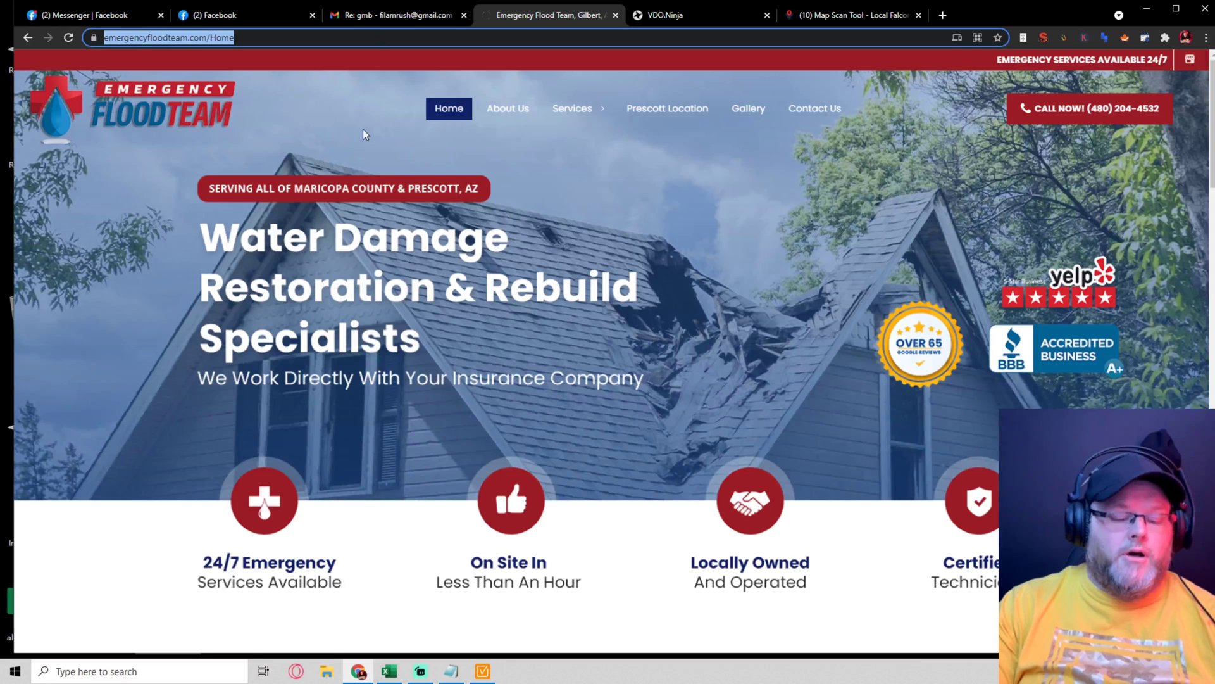
pyautogui.click(616, 17)
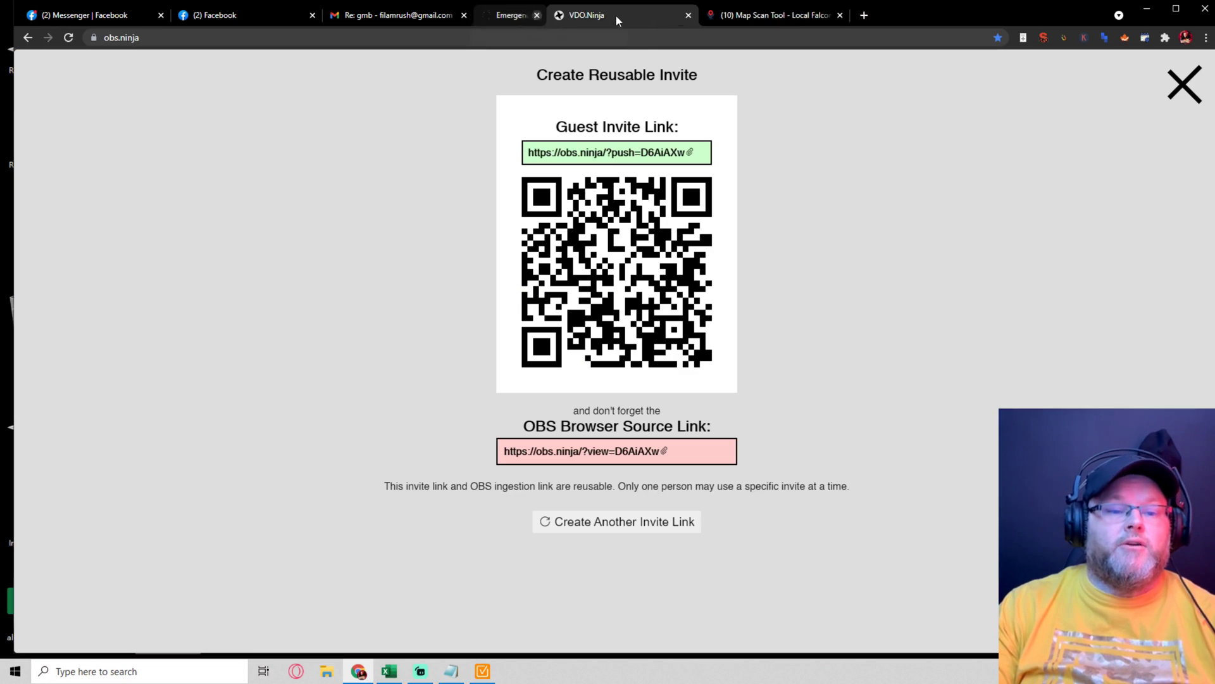
pyautogui.click(482, 670)
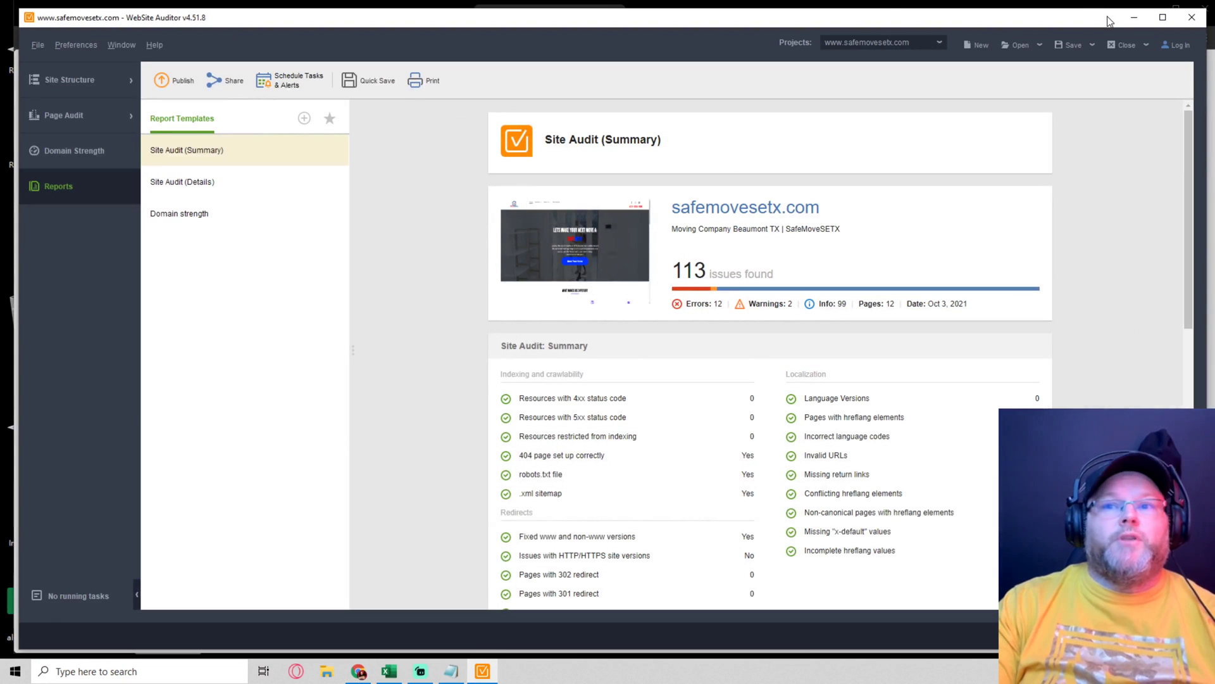
# Step: Replace the unsaved safemovesetx.com project with a new emergencyfloodteam.com audit, then open a new Chrome tab
pyautogui.click(1124, 45)
pyautogui.click(600, 364)
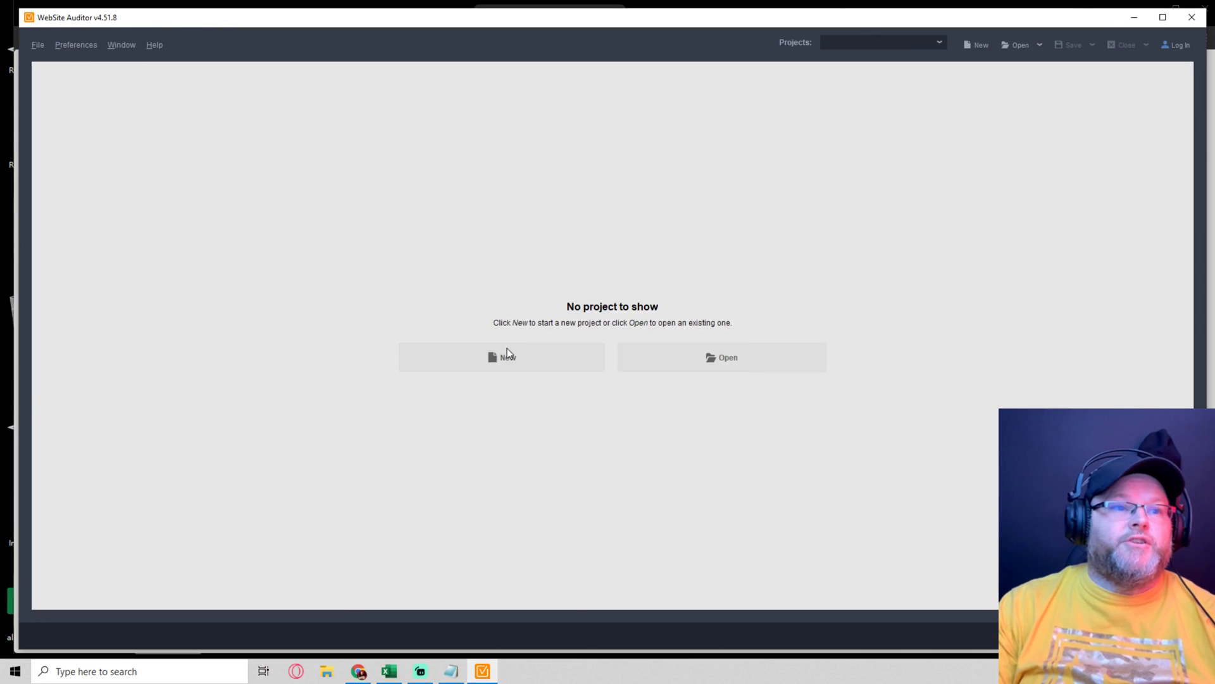
pyautogui.click(507, 357)
pyautogui.write('https://emergencyfloodteam.com/Home')
pyautogui.click(819, 513)
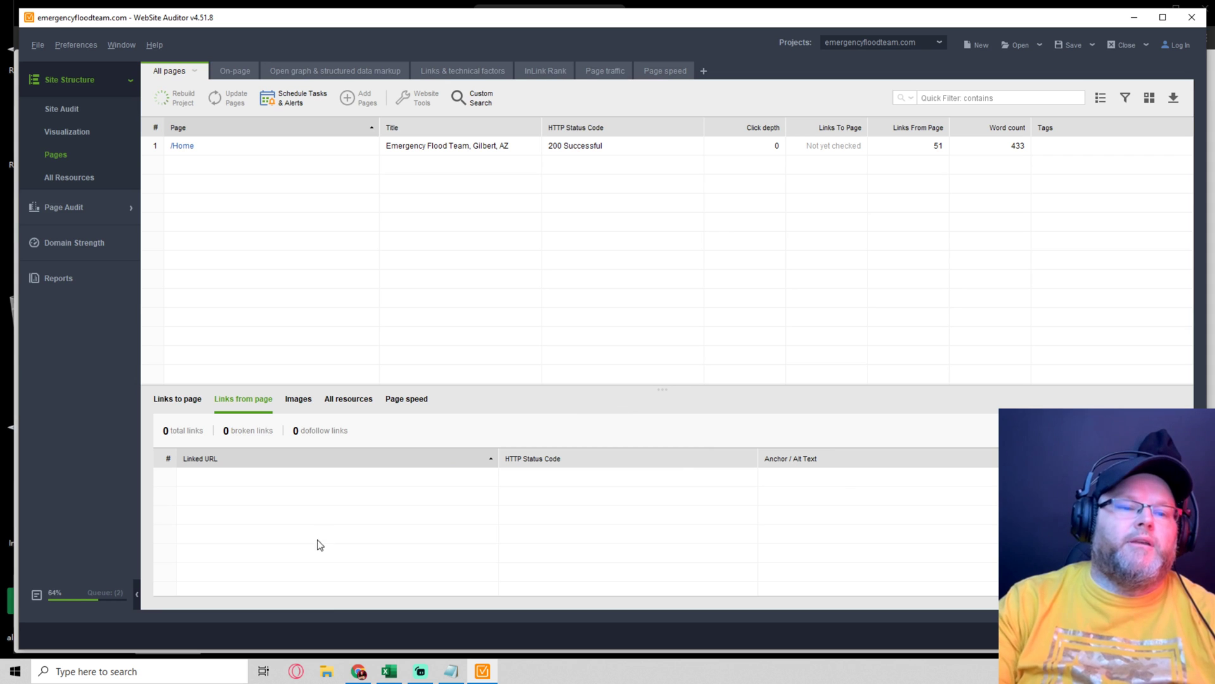
pyautogui.click(358, 671)
pyautogui.click(799, 19)
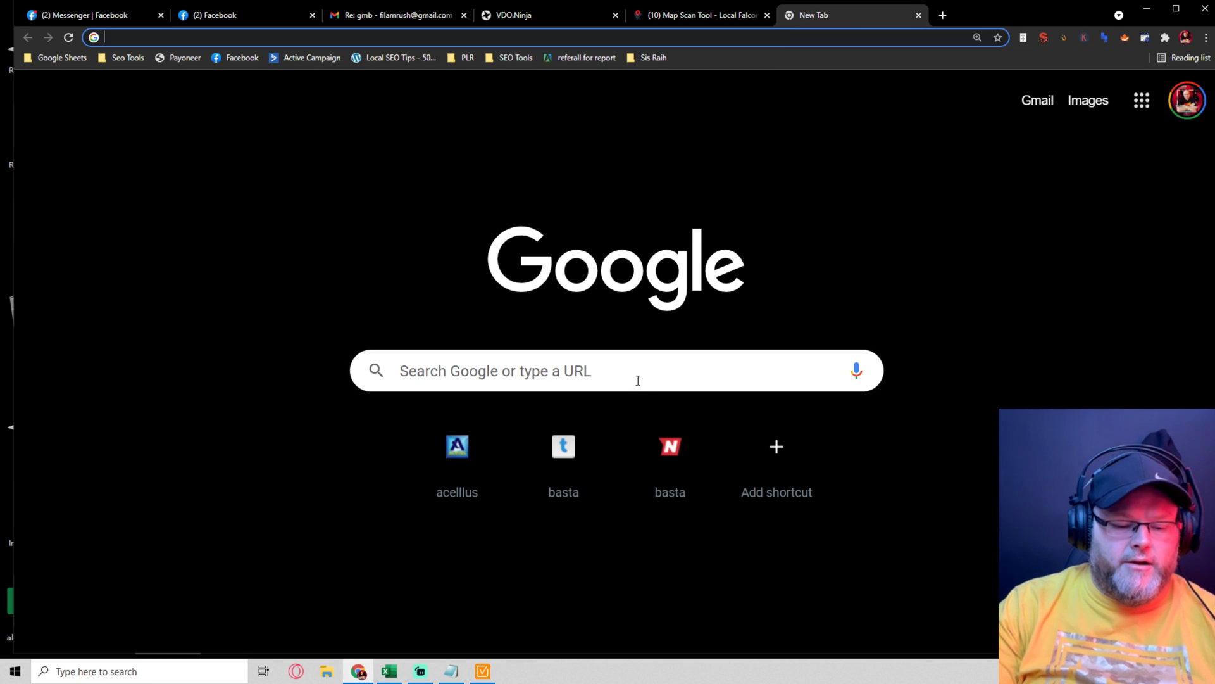
pyautogui.write('water')
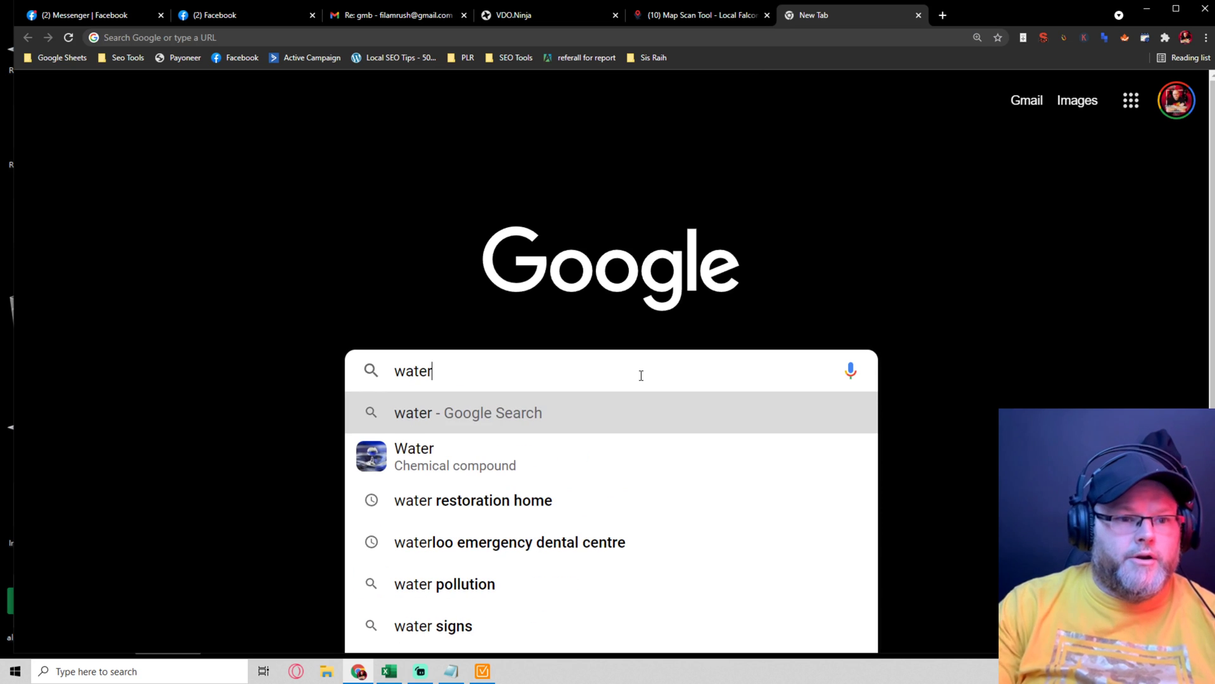
# Step: Search Google for 'water restoration company prescott' to see the local map pack
pyautogui.press('Down')
pyautogui.press('Down')
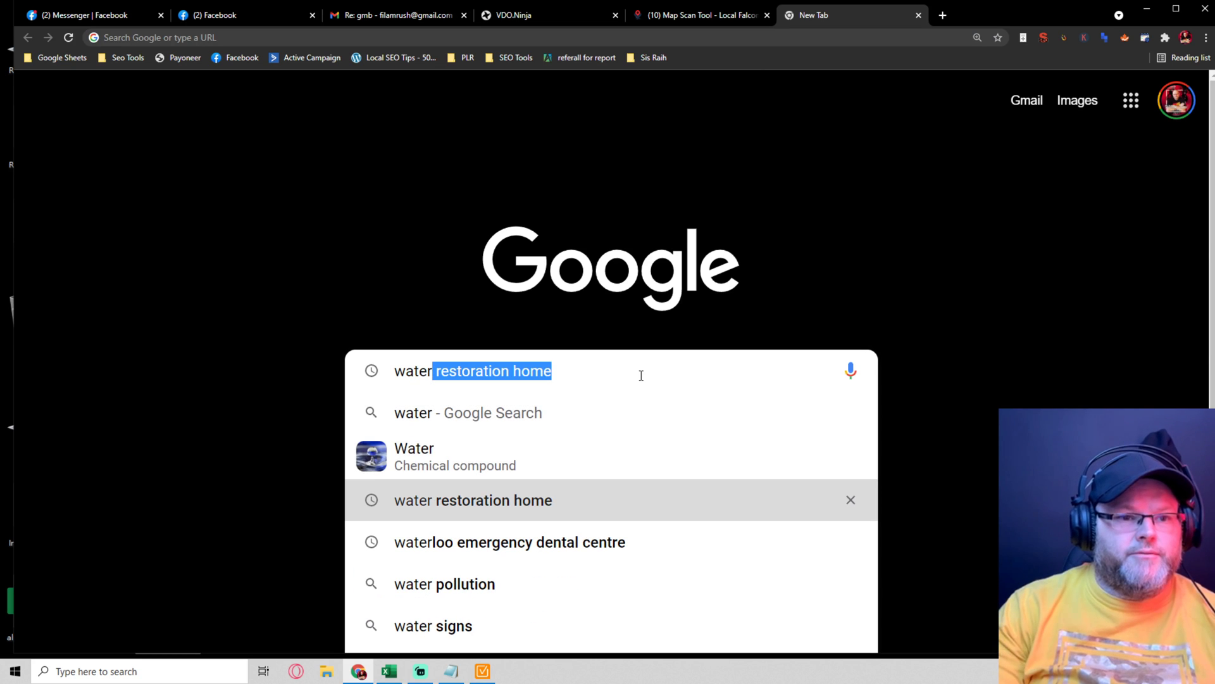
pyautogui.press('End')
pyautogui.press('BackSpace')
pyautogui.press('BackSpace')
pyautogui.press('BackSpace')
pyautogui.press('BackSpace')
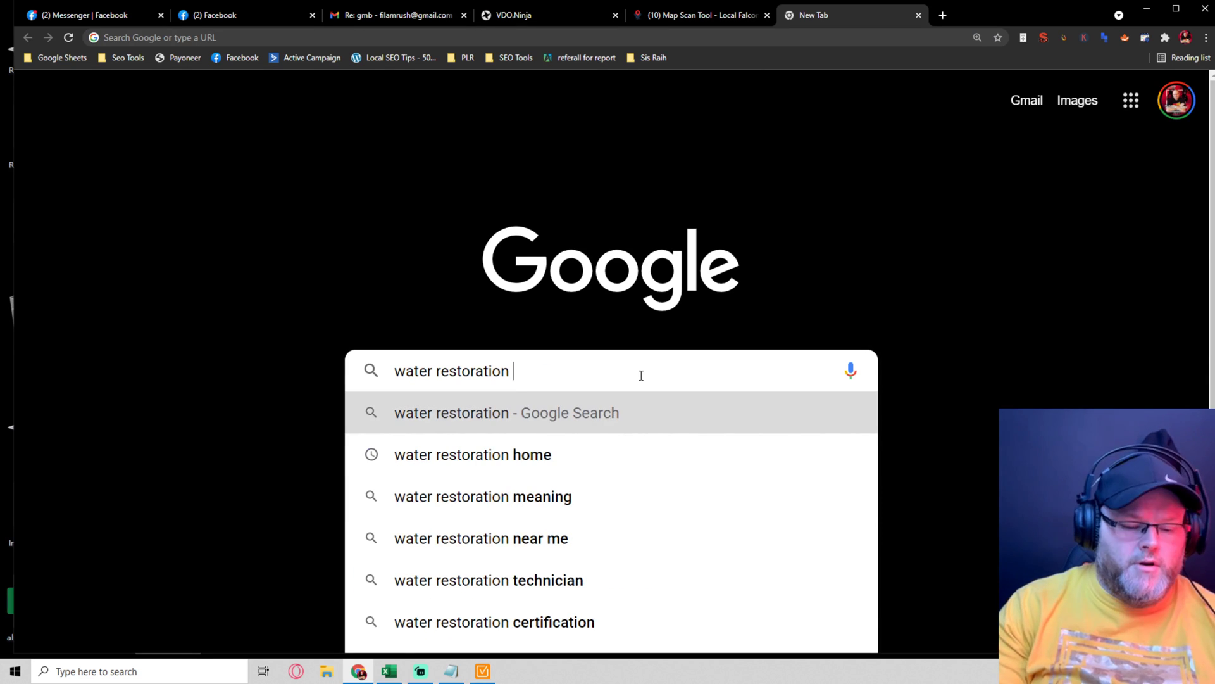
pyautogui.write('company ')
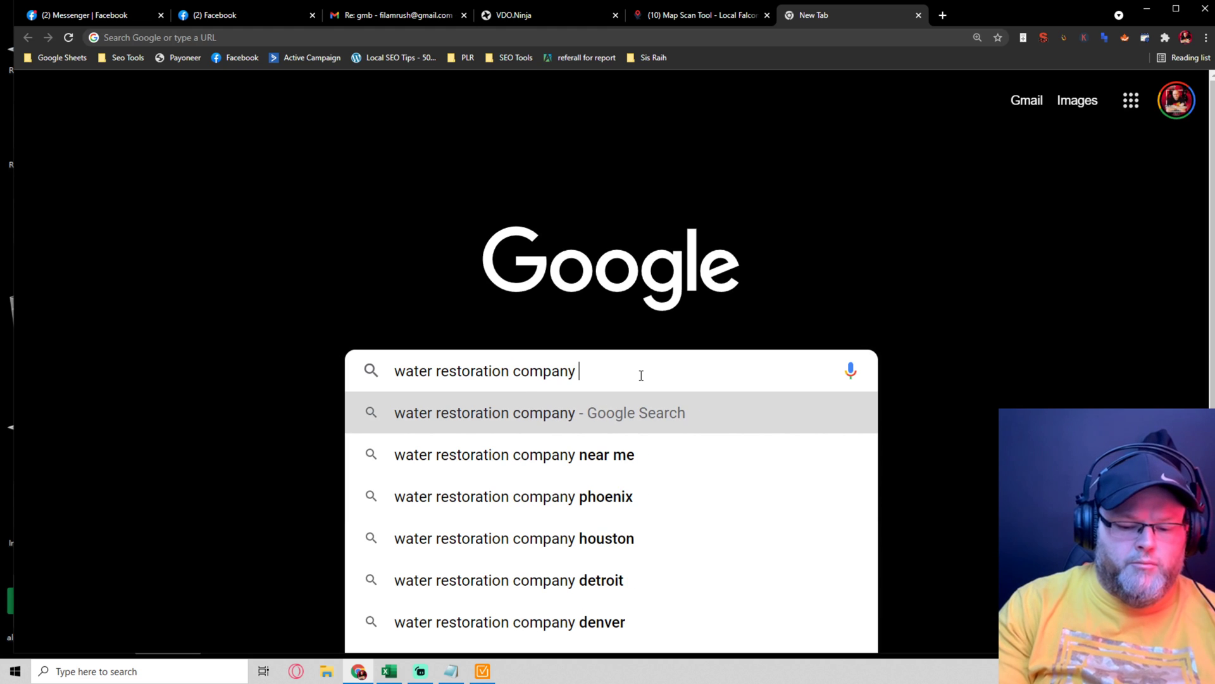
pyautogui.write('pres')
pyautogui.write('co')
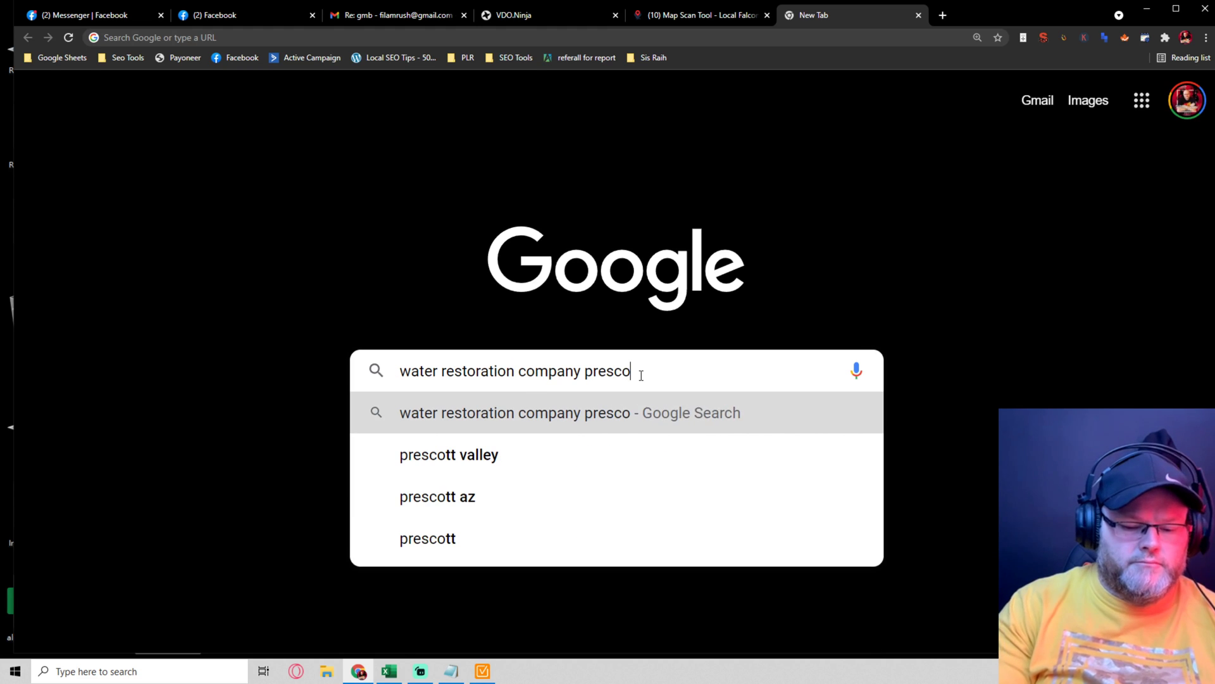
pyautogui.write('tt')
pyautogui.press('Return')
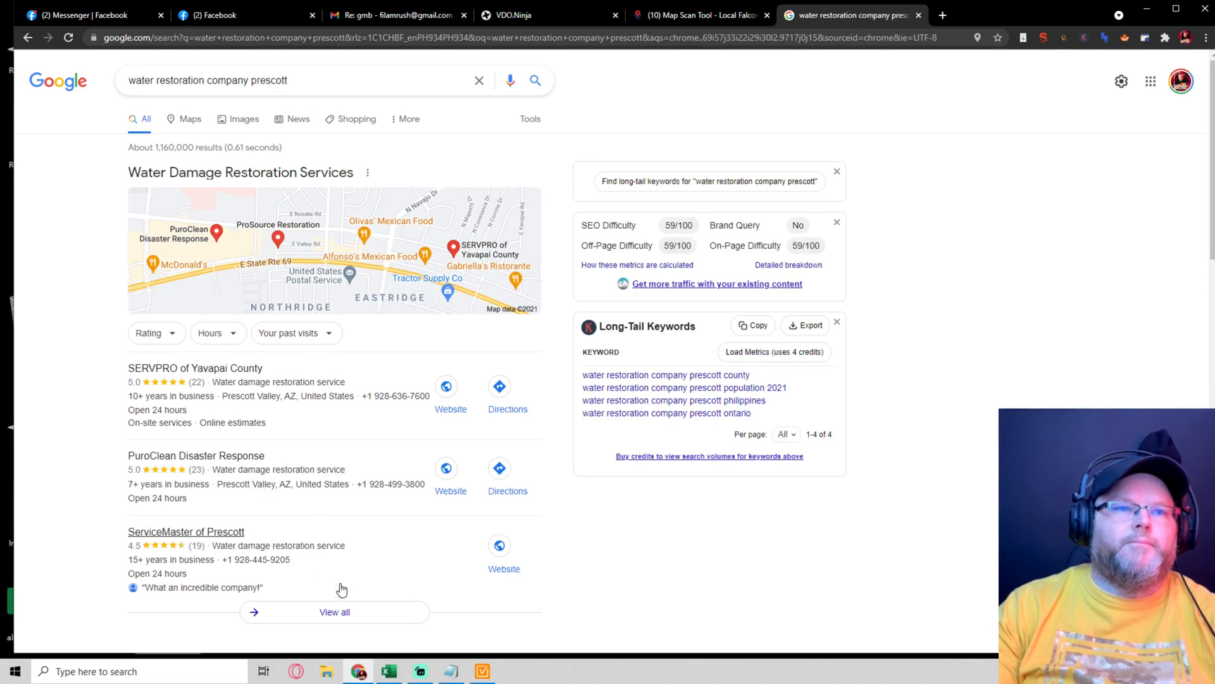
# Step: Publish the emergencyfloodteam.com Site Audit summary (31 issues) as a PDF to the hard drive
pyautogui.click(917, 16)
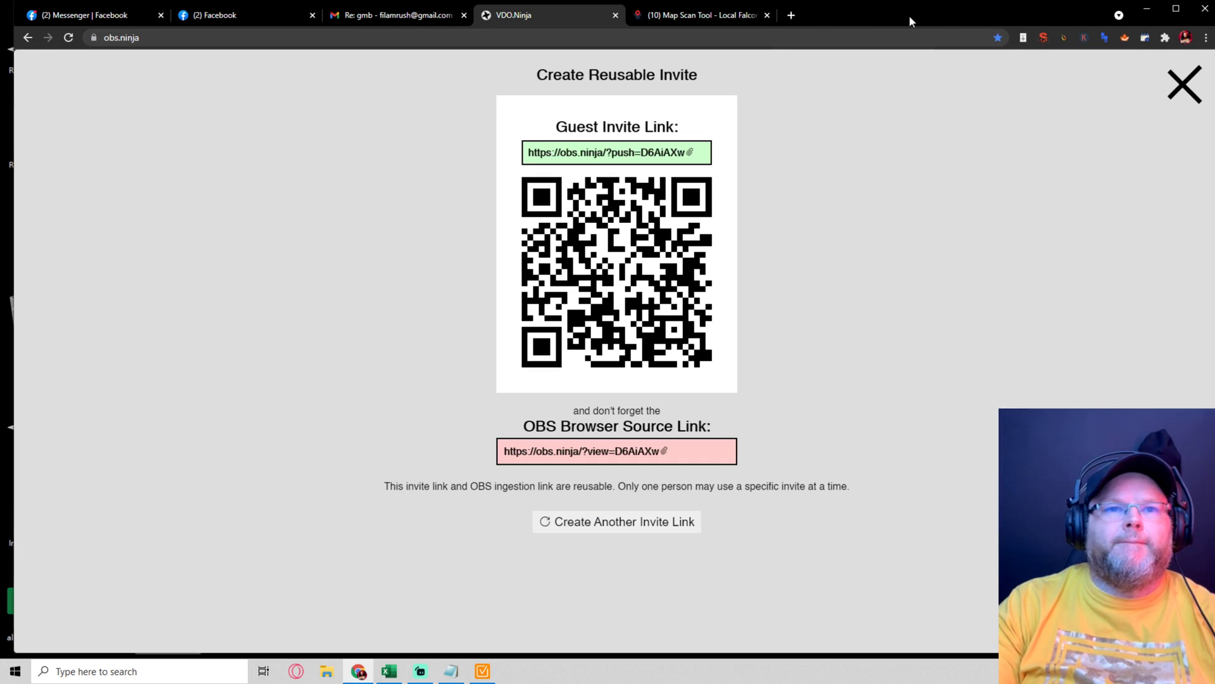
pyautogui.click(1146, 8)
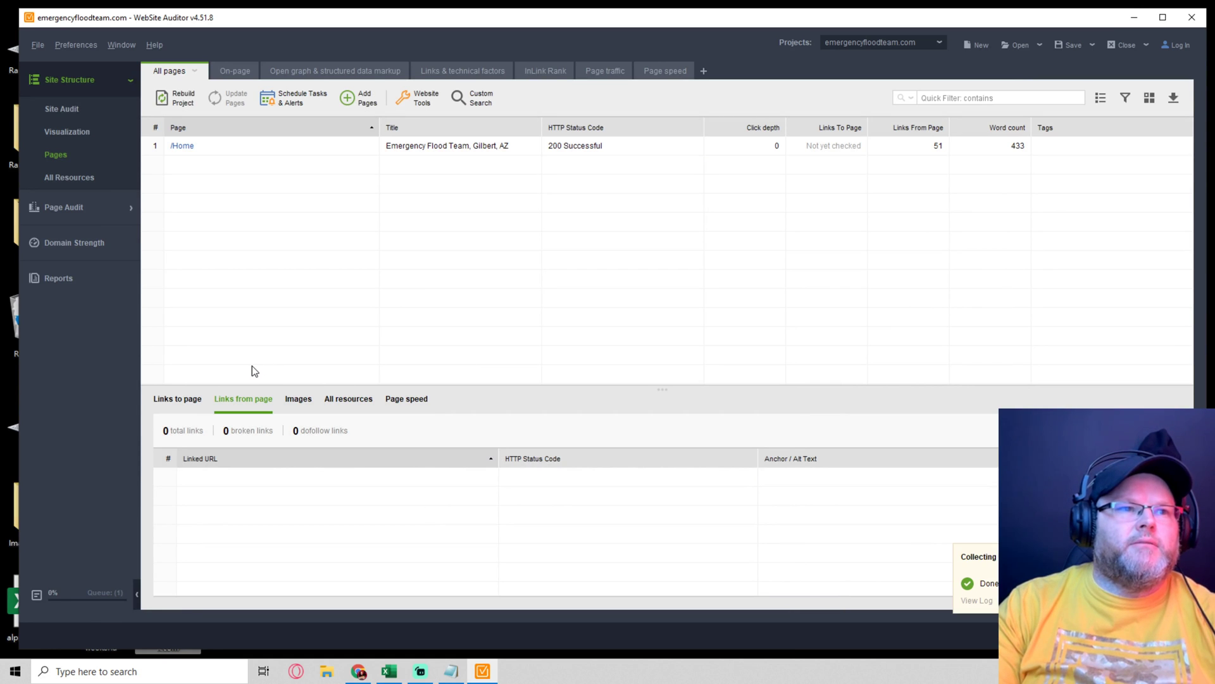
pyautogui.click(73, 284)
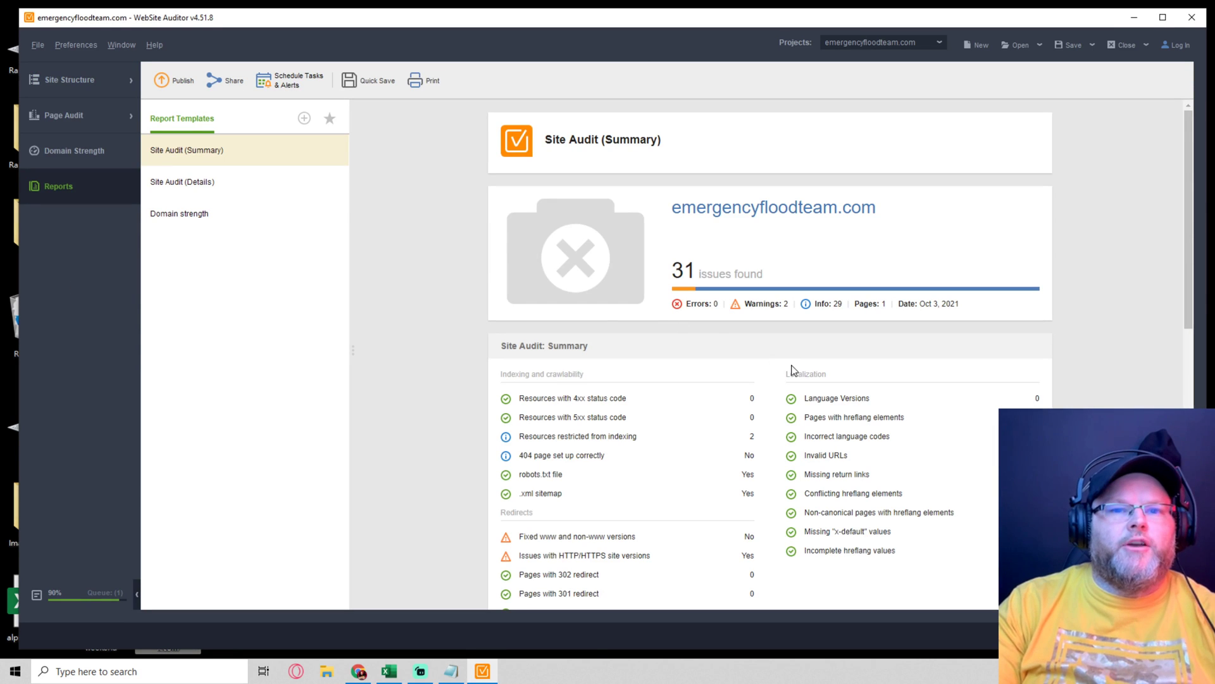
pyautogui.scroll(-1, 793, 370)
pyautogui.scroll(-2, 787, 372)
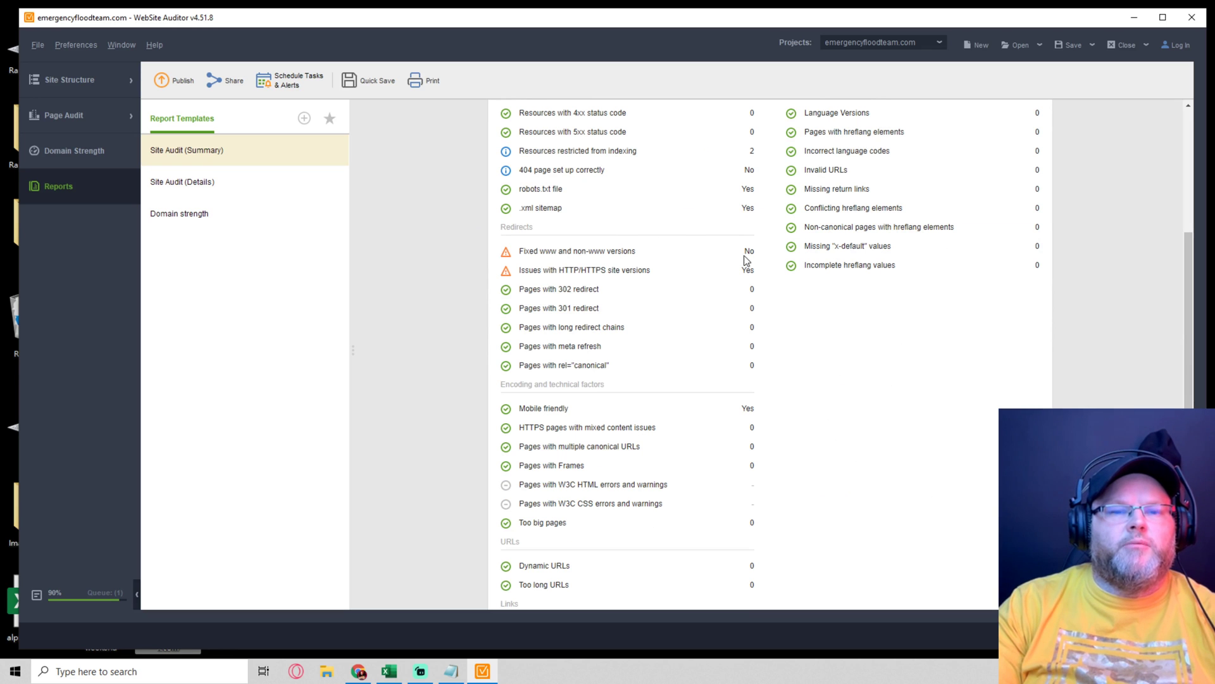
pyautogui.scroll(-1, 644, 392)
pyautogui.scroll(-2, 640, 392)
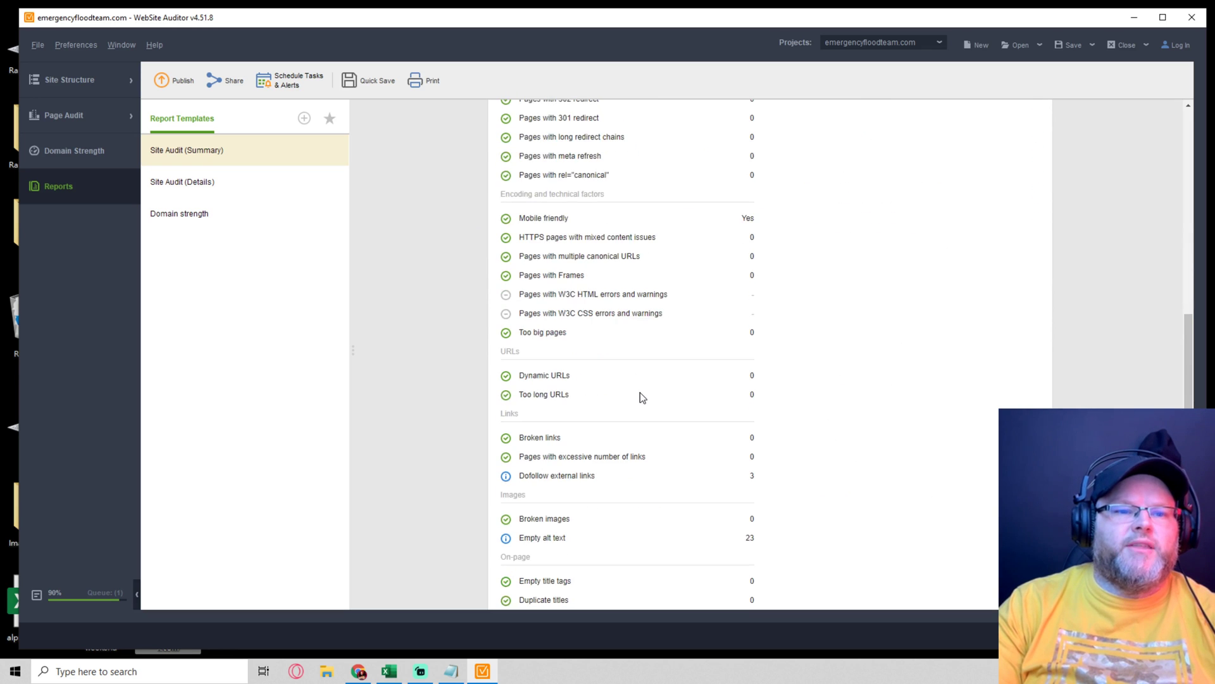
pyautogui.scroll(-1, 634, 393)
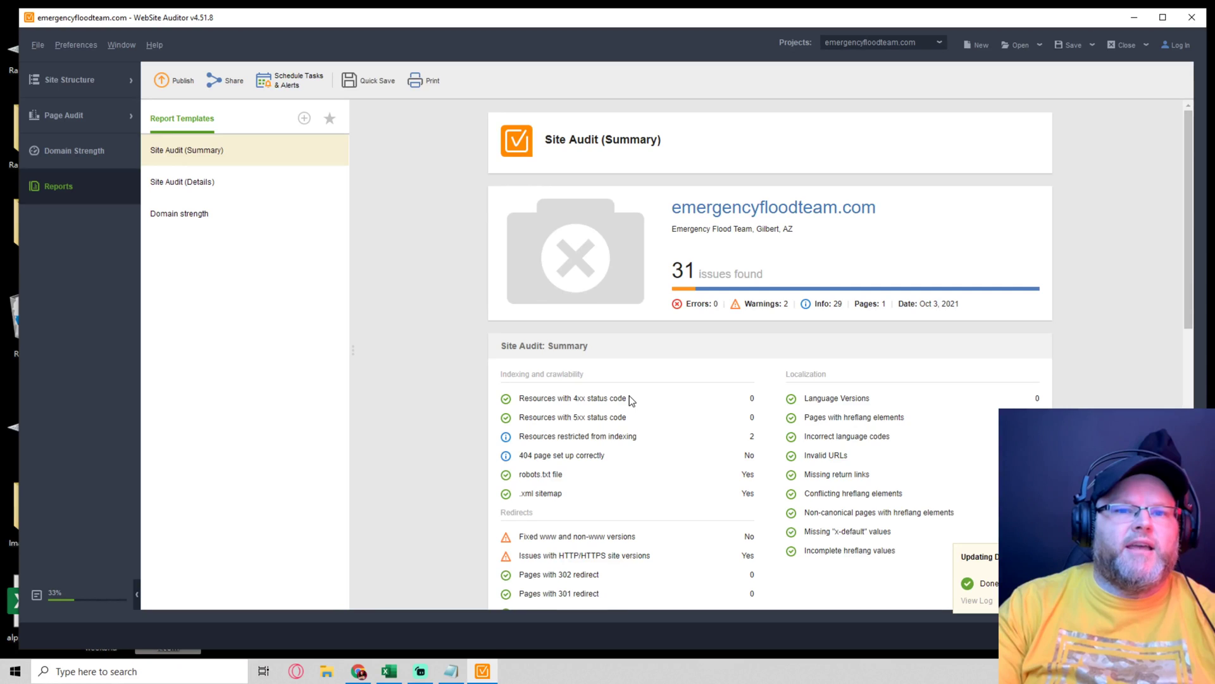
pyautogui.scroll(-3, 630, 396)
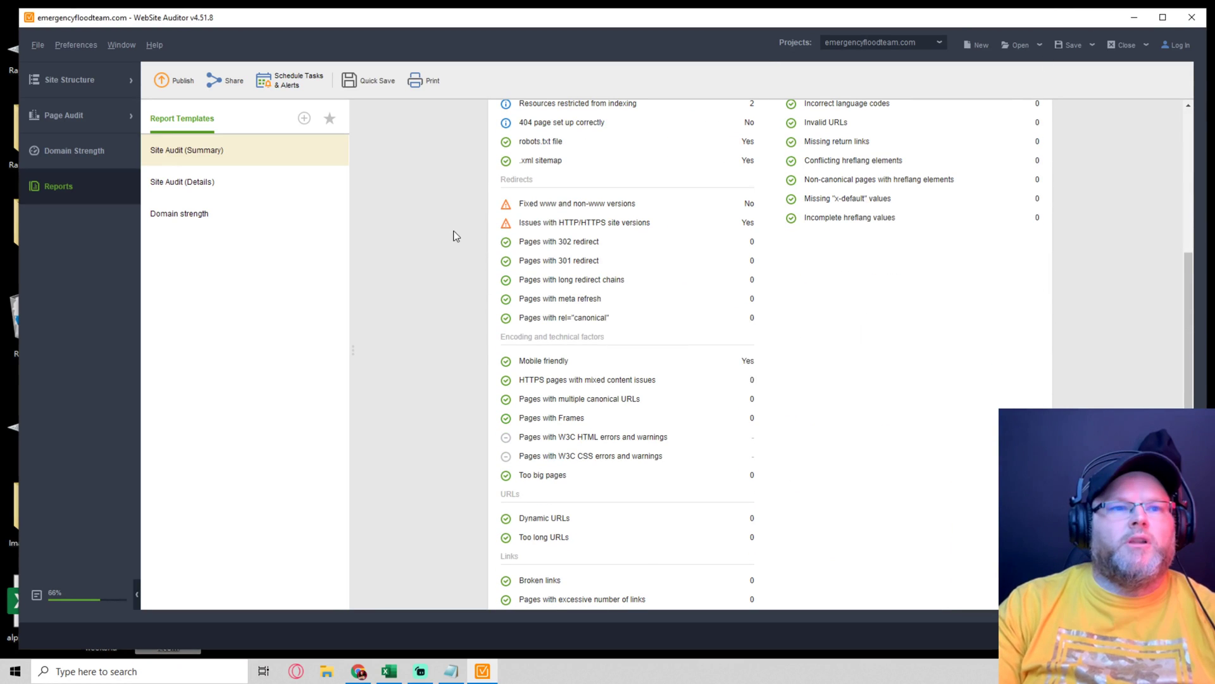
pyautogui.scroll(-3, 729, 394)
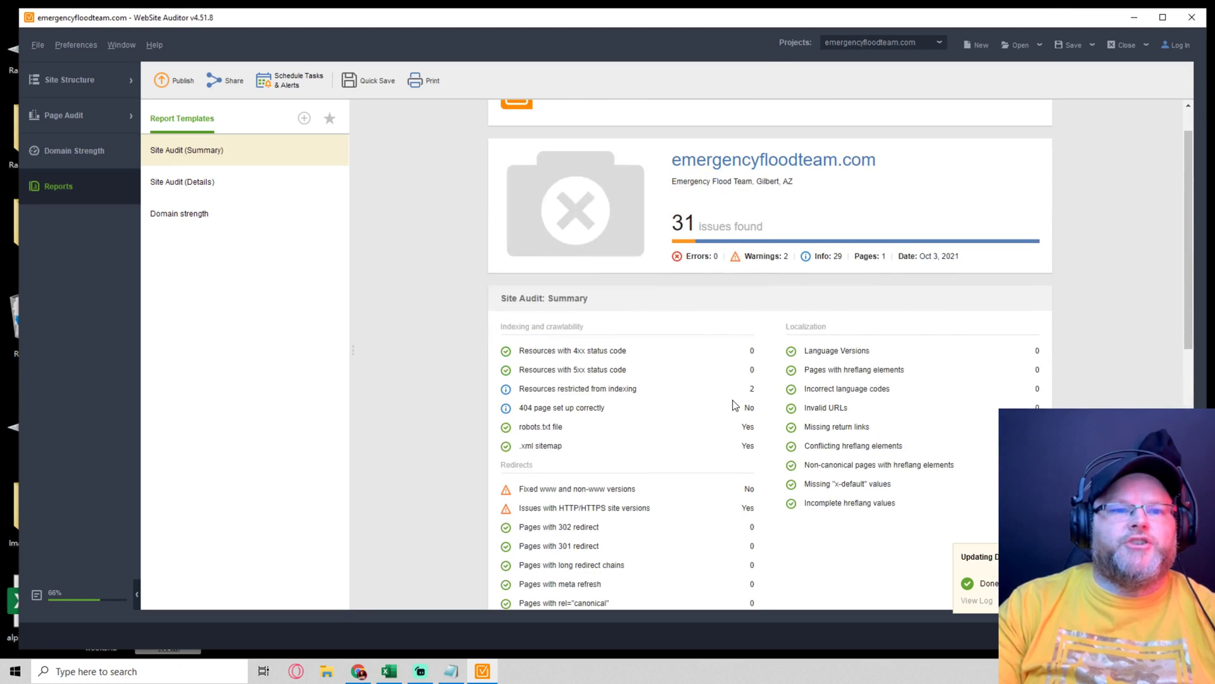
pyautogui.scroll(-3, 732, 403)
pyautogui.click(183, 81)
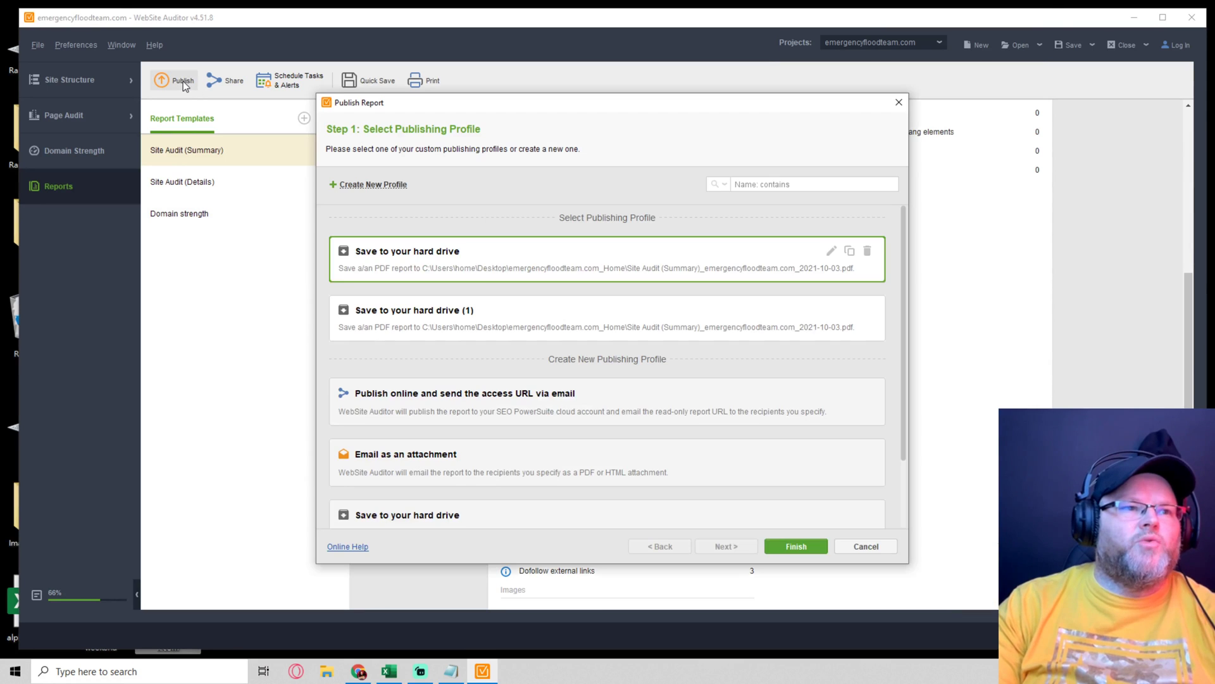
pyautogui.click(794, 549)
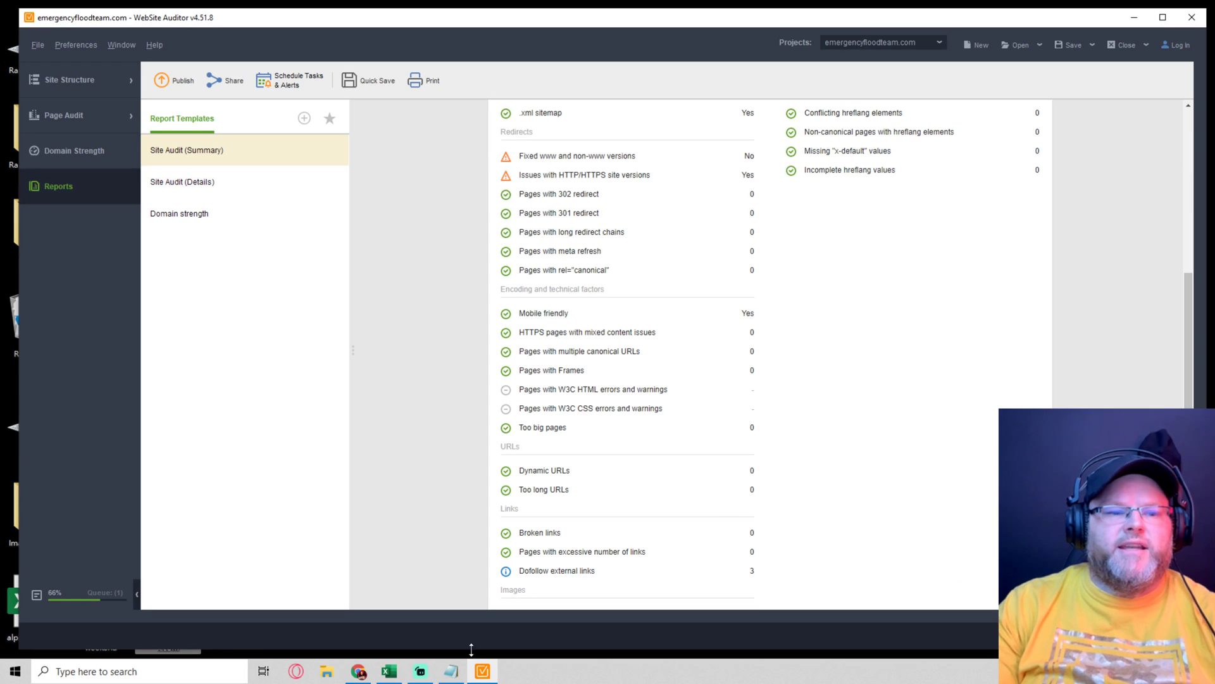
# Step: Bring the 'SEO Audit and Google My Business Audit' Notepad note to the front
pyautogui.click(450, 671)
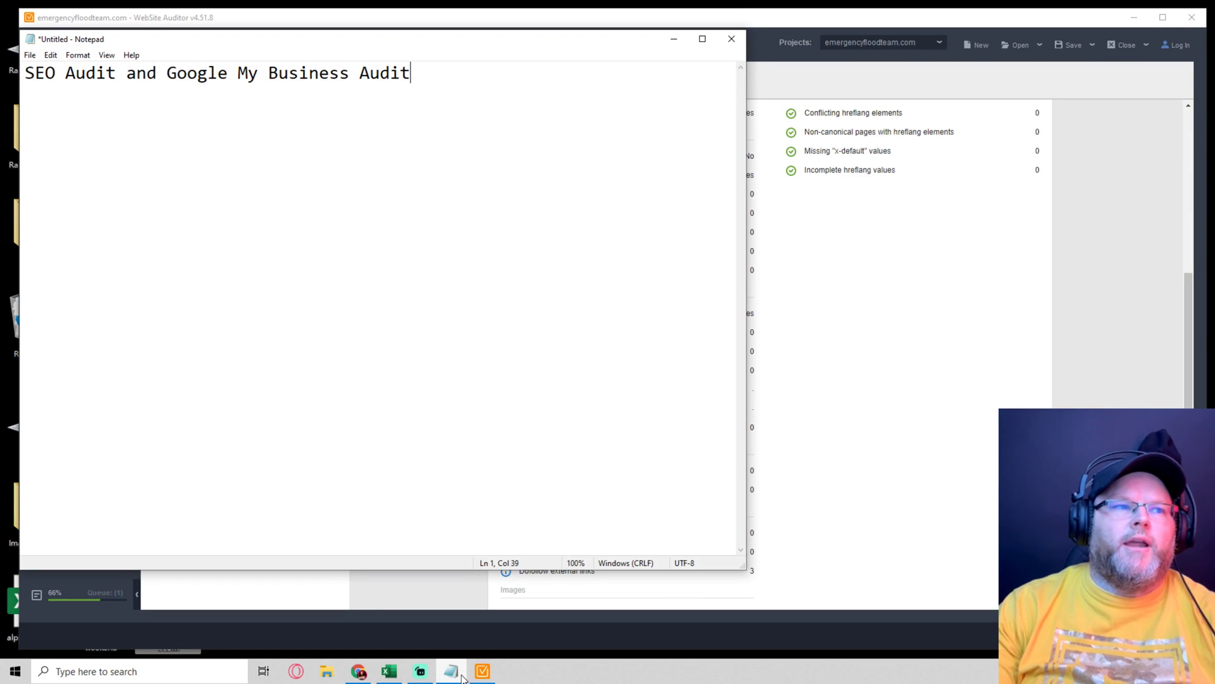